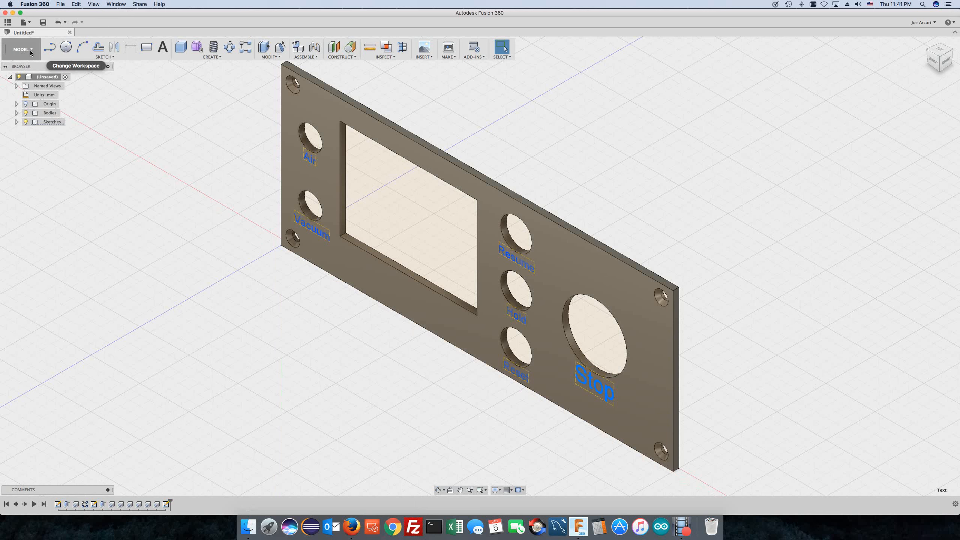
Switch to the CAM workspace and create a milling setup with its origin at the stock's lower-left front corner.
click(31, 50)
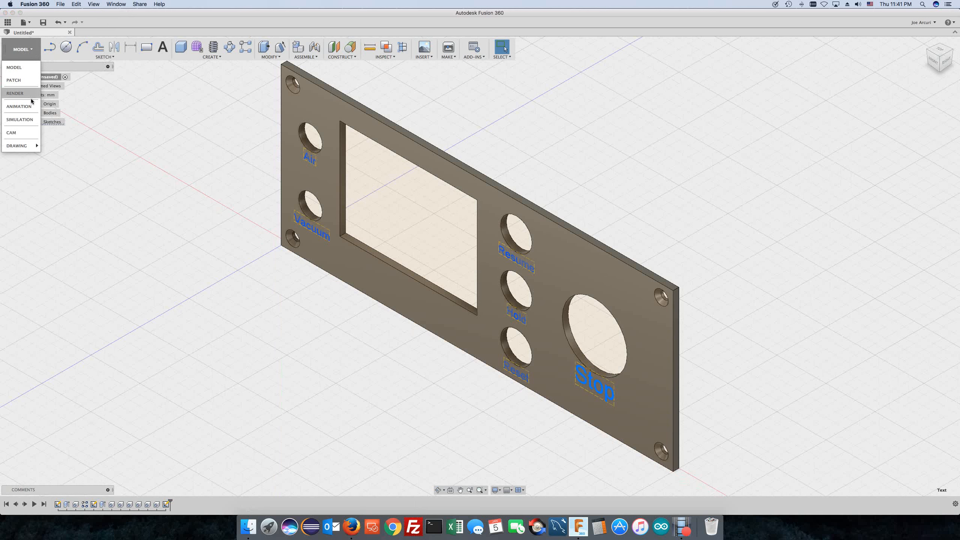
click(13, 133)
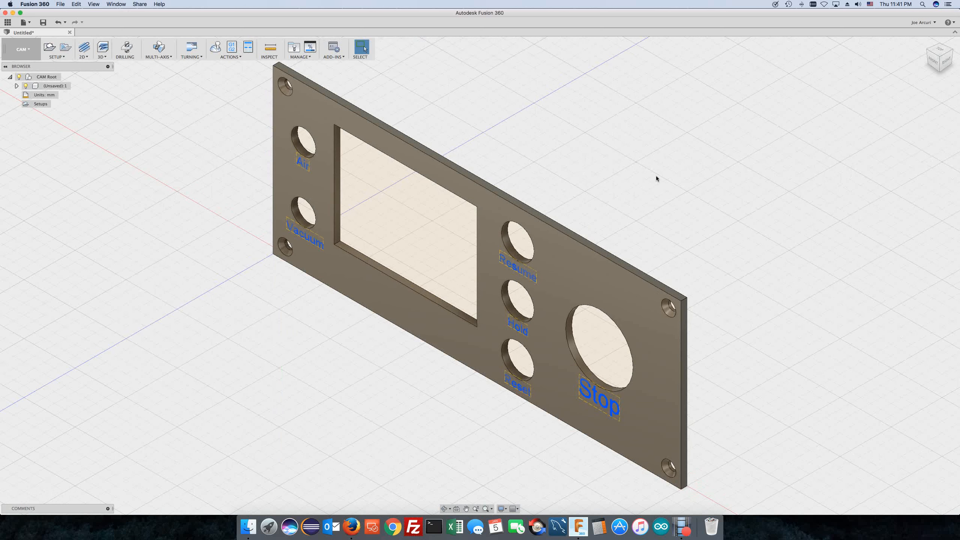
click(28, 105)
click(50, 48)
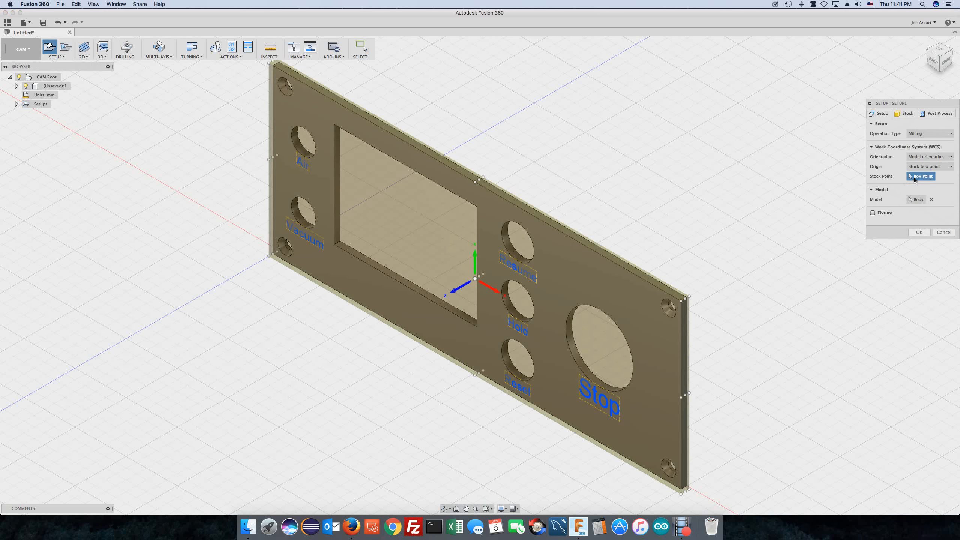
click(269, 256)
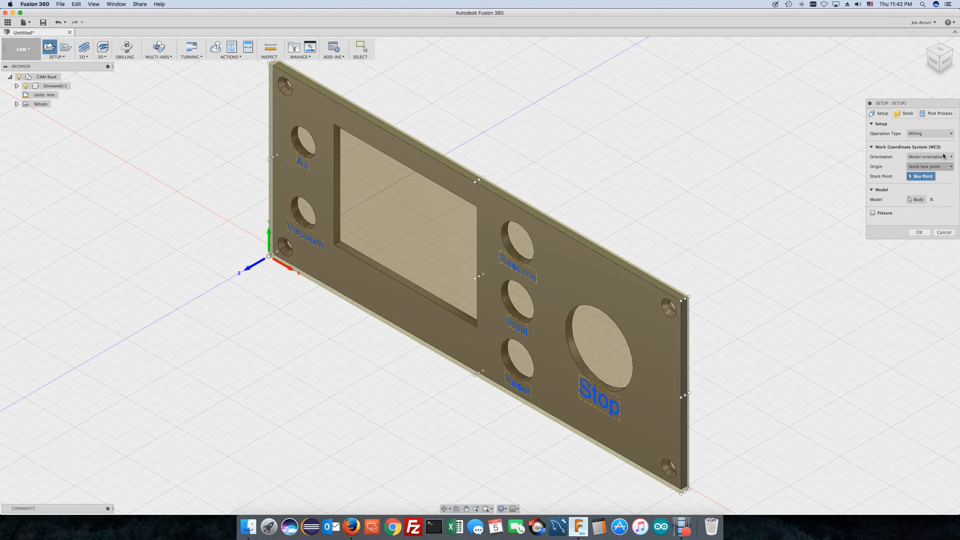
Define the setup's stock as a fixed size box 300 mm wide, 300 mm deep and 3 mm high.
click(904, 114)
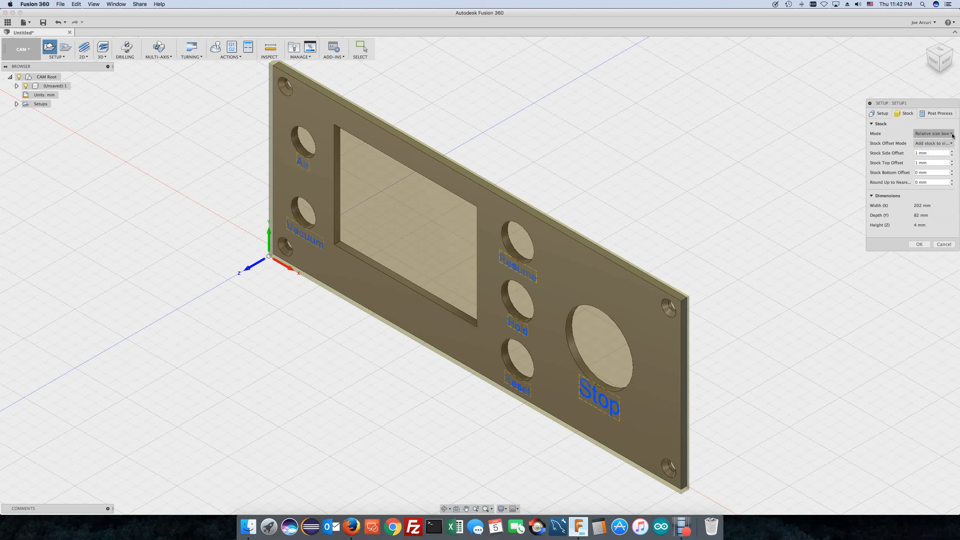
click(933, 134)
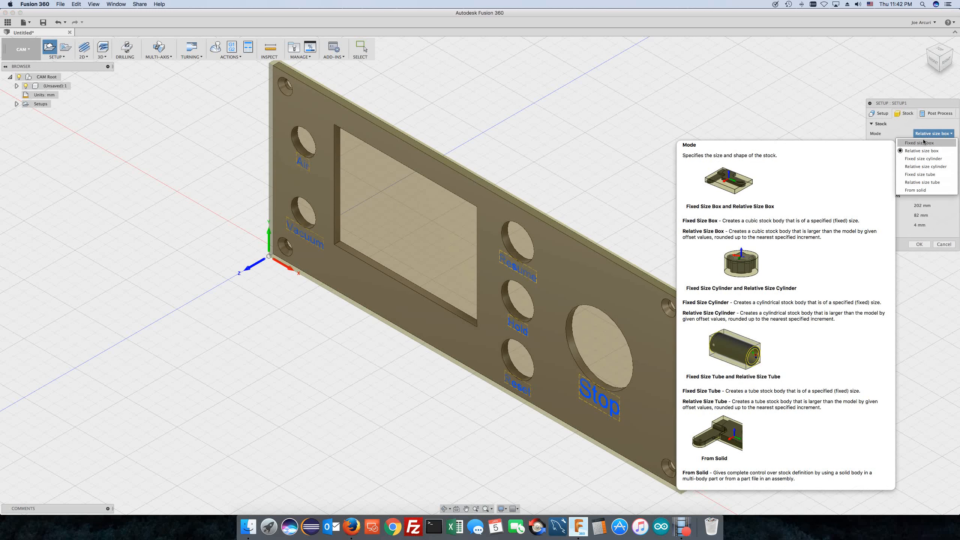
click(920, 144)
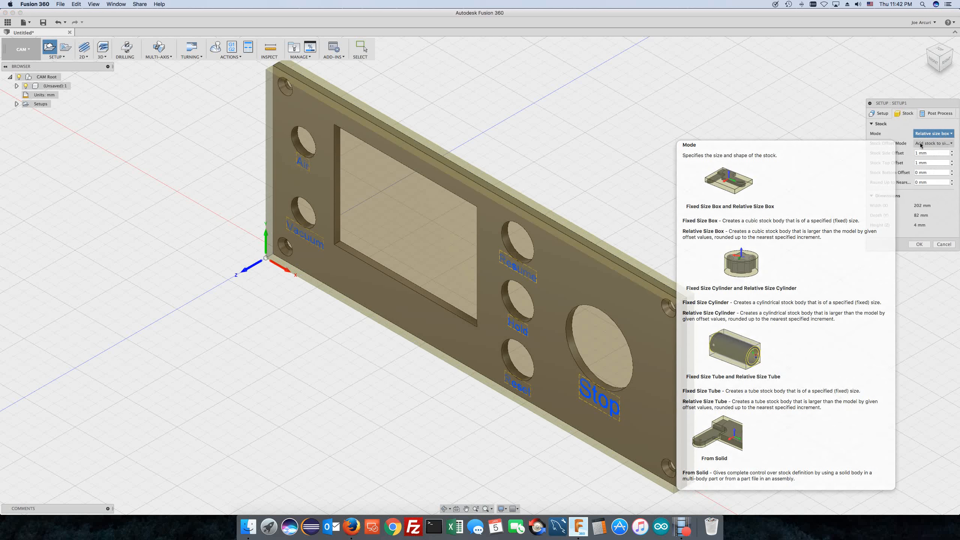
click(919, 144)
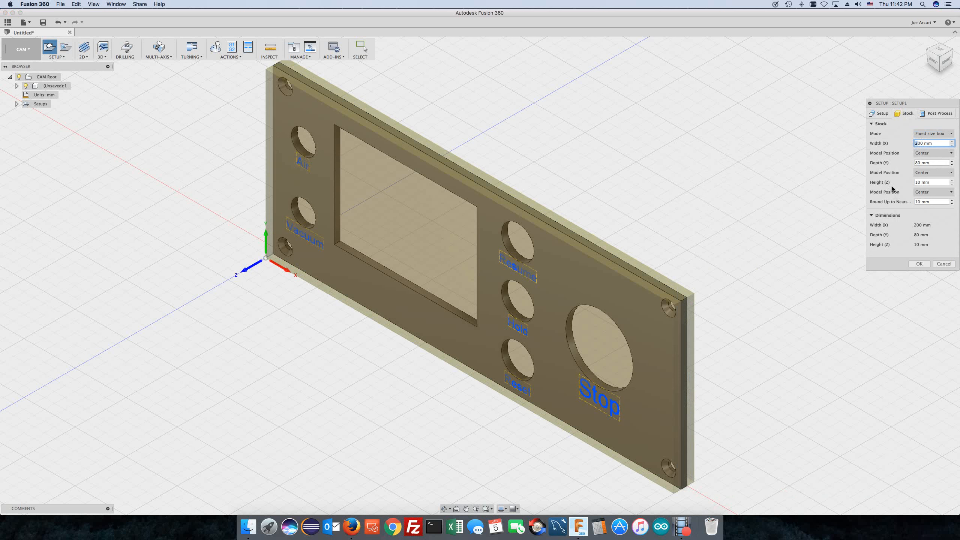
text(3)
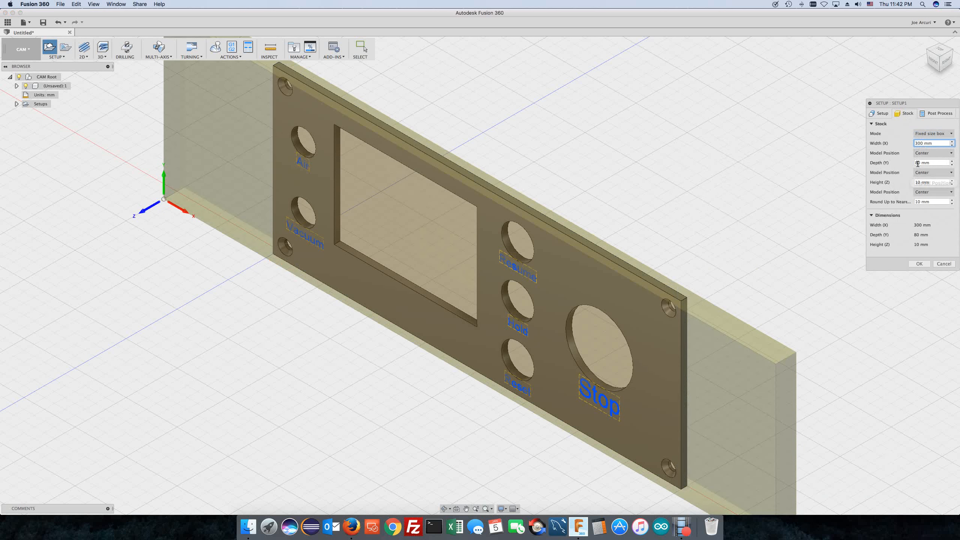
click(918, 163)
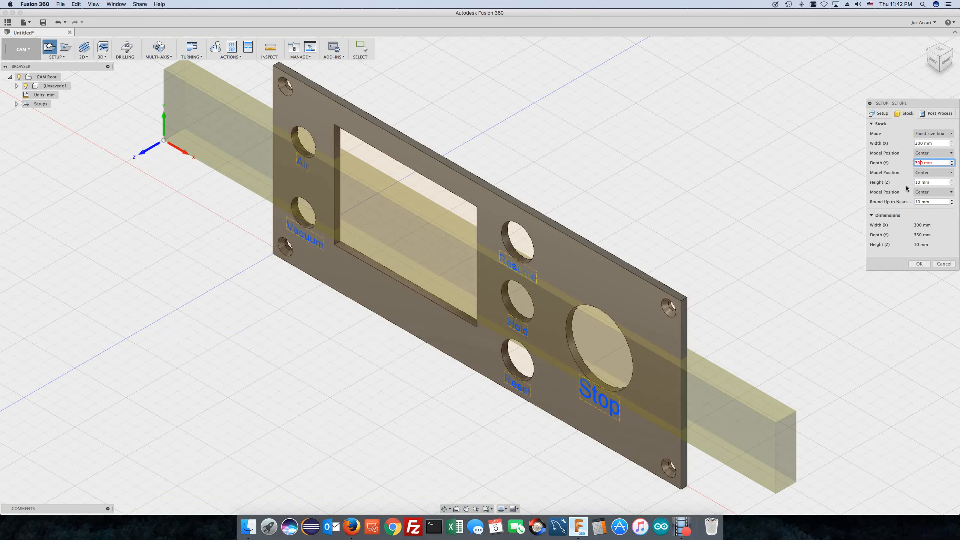
text(0)
click(919, 182)
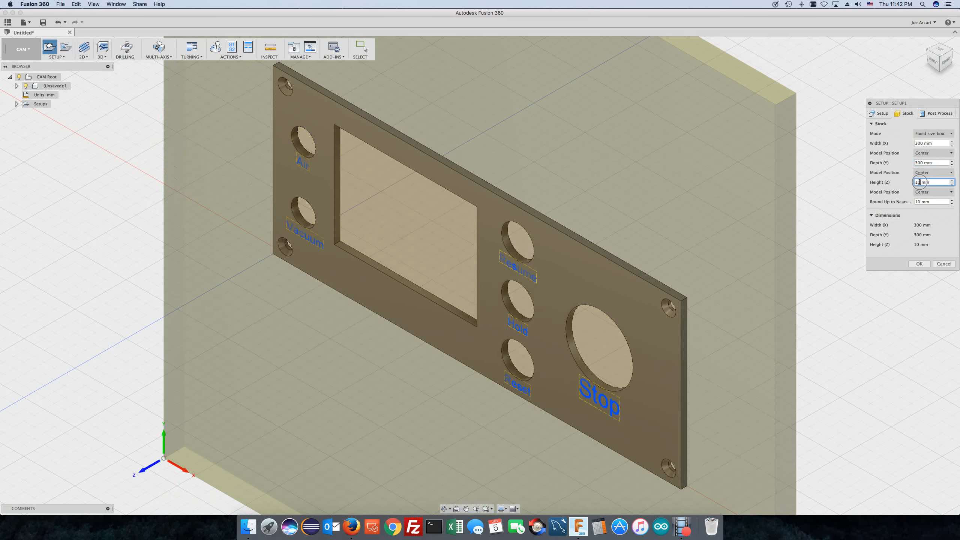
double_click(919, 182)
text(3)
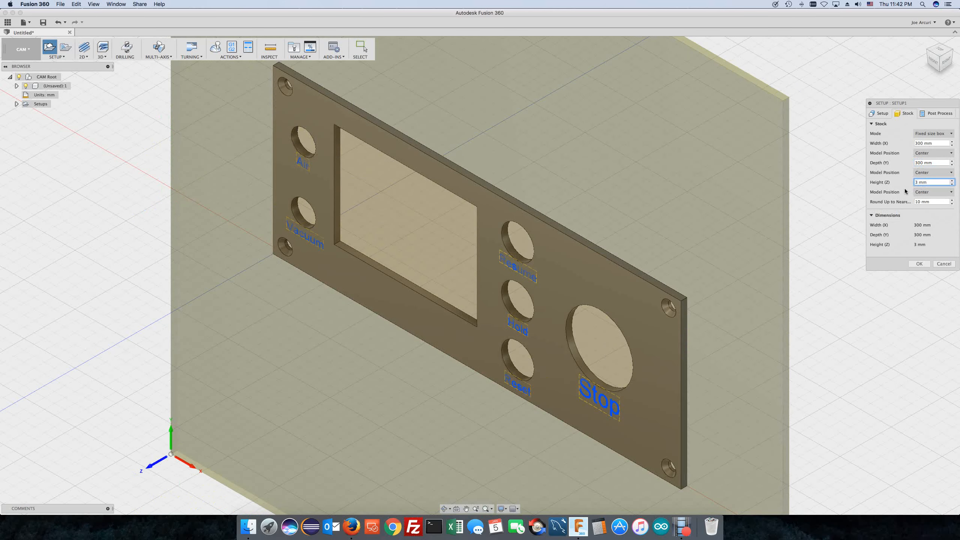
scroll(792, 240, down, 3)
scroll(267, 256, down, 2)
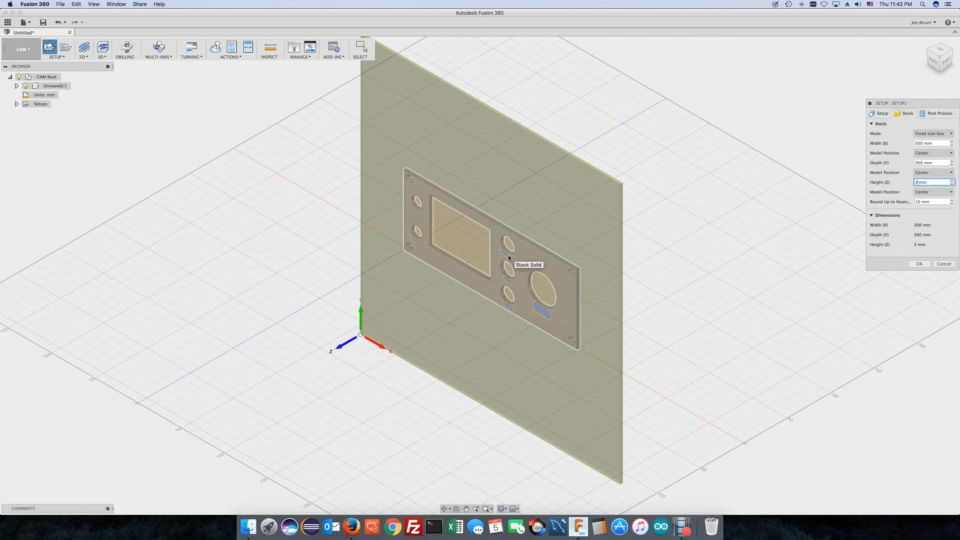
Position the model in the stock with 0 mm offsets from the left and front sides, and finish the setup.
click(931, 153)
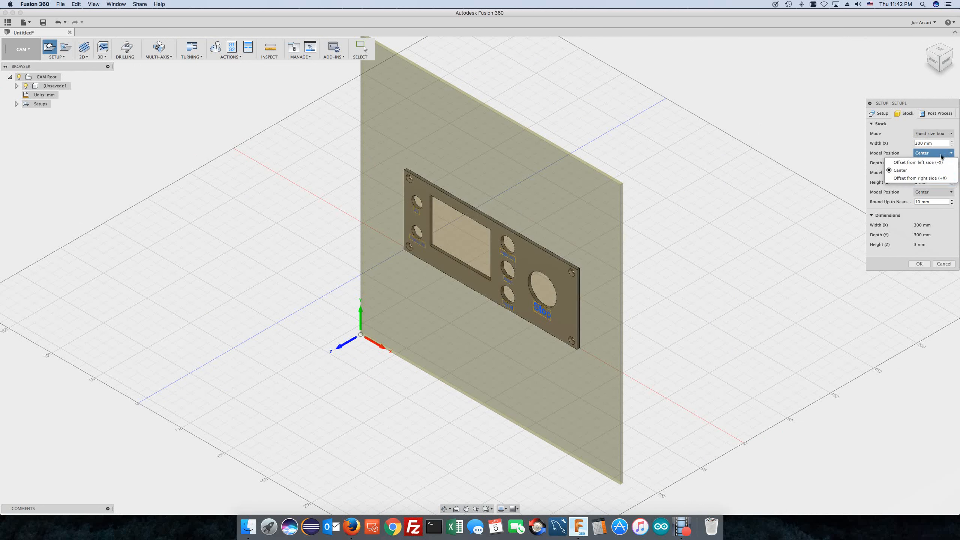
click(921, 163)
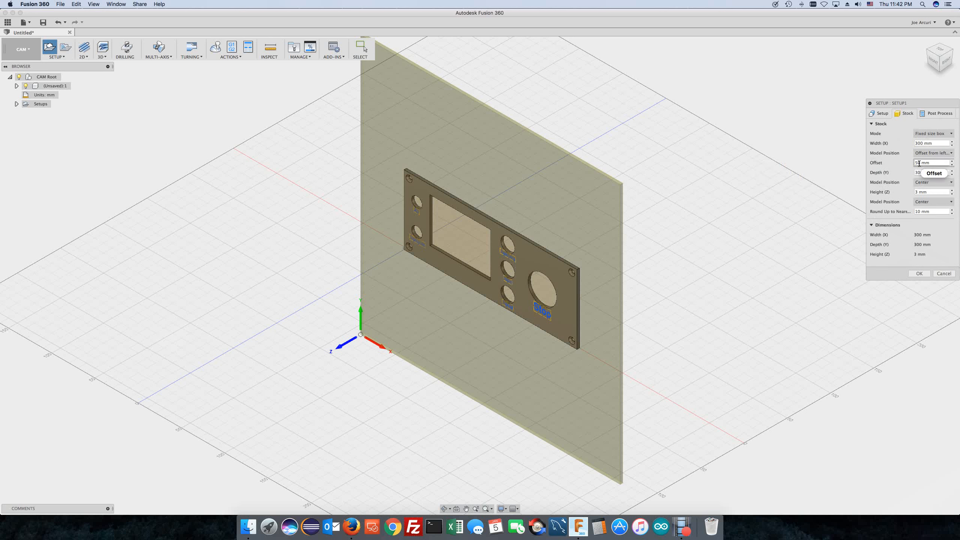
click(917, 164)
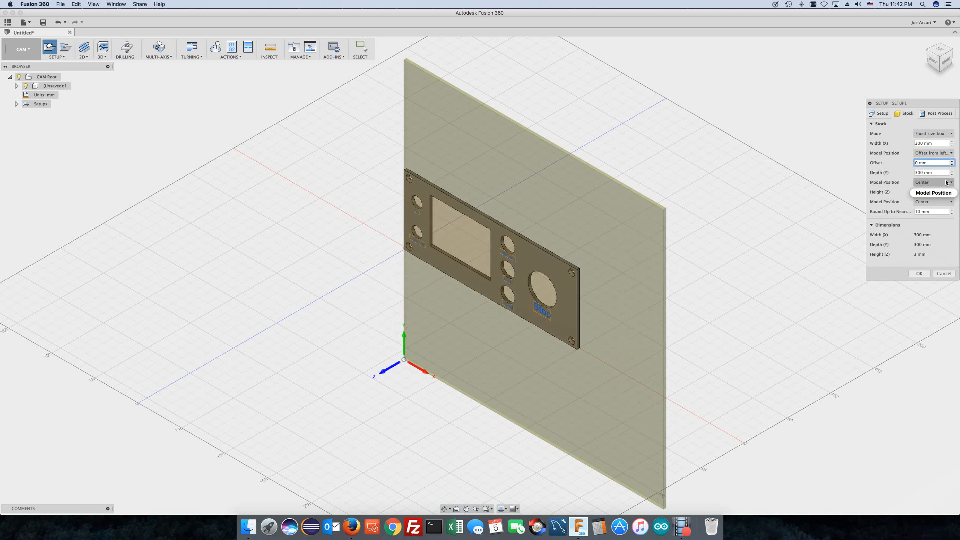
click(933, 183)
click(918, 207)
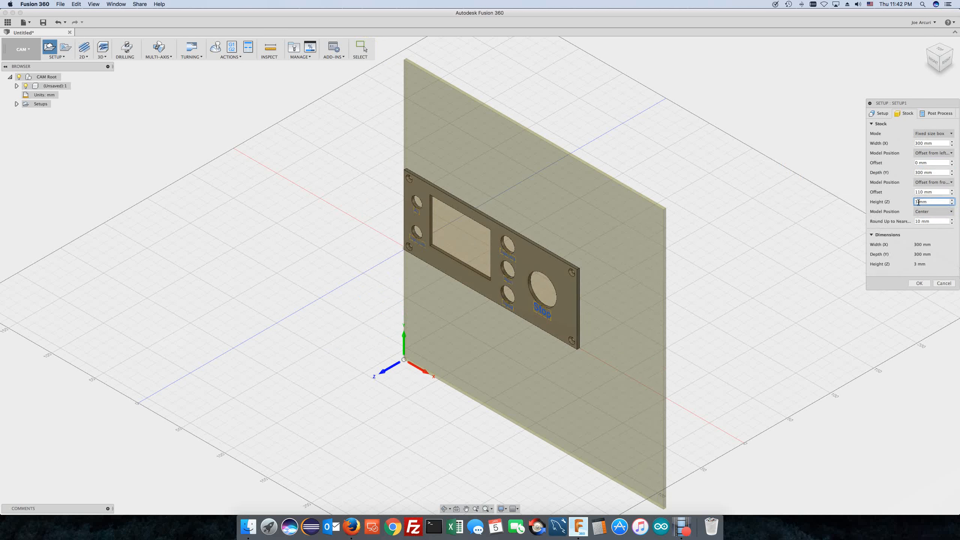
click(920, 192)
key(BackSpace)
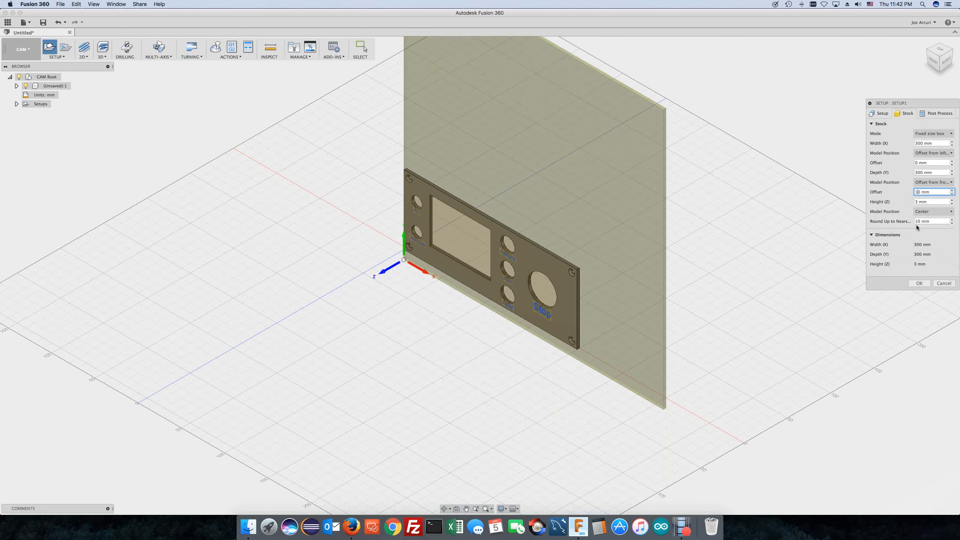
key(BackSpace)
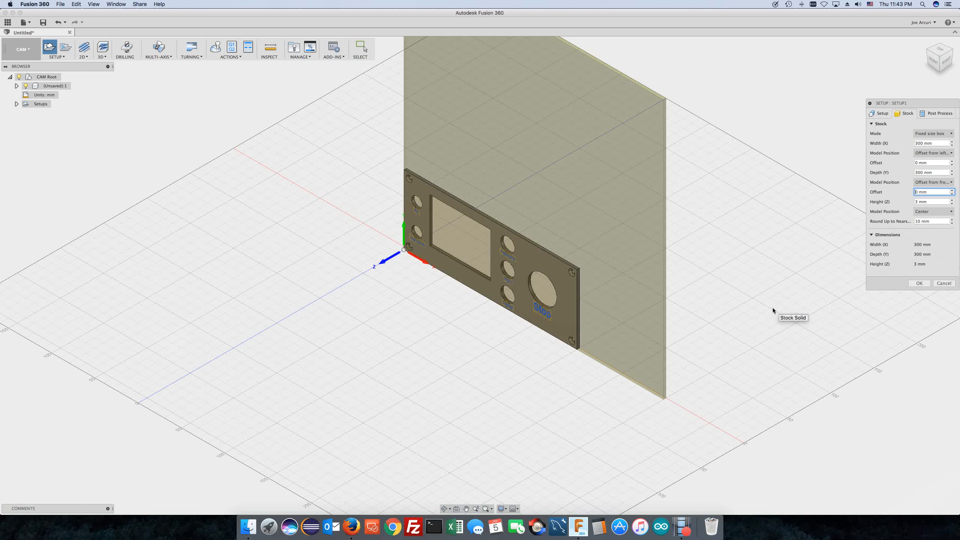
click(931, 115)
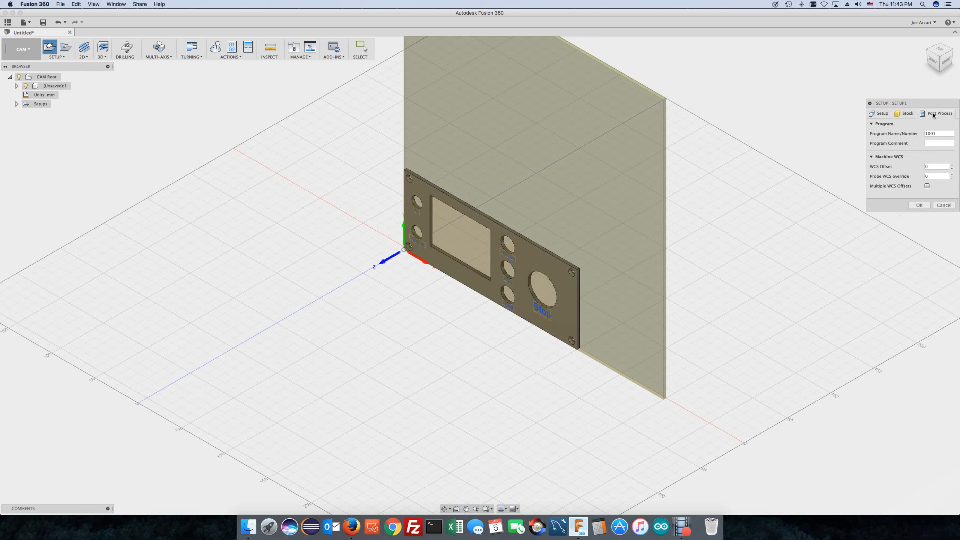
click(915, 206)
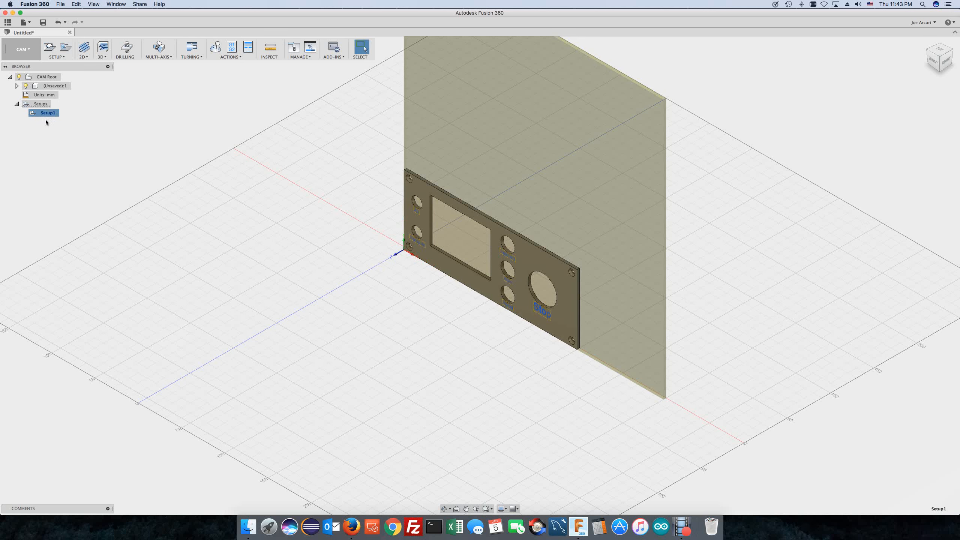
Start a drilling operation and filter its tool library to show only the Drill type.
scroll(297, 188, up, 3)
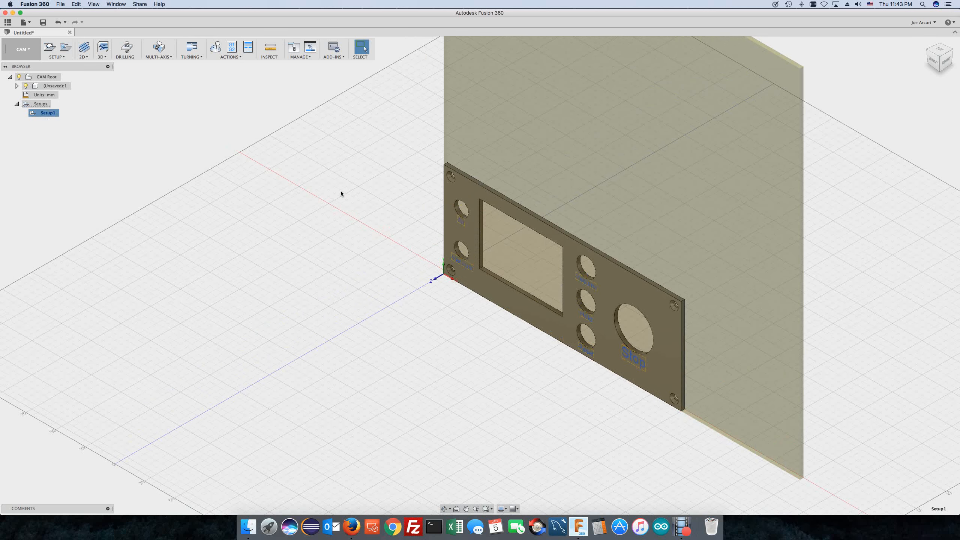
scroll(803, 318, up, 3)
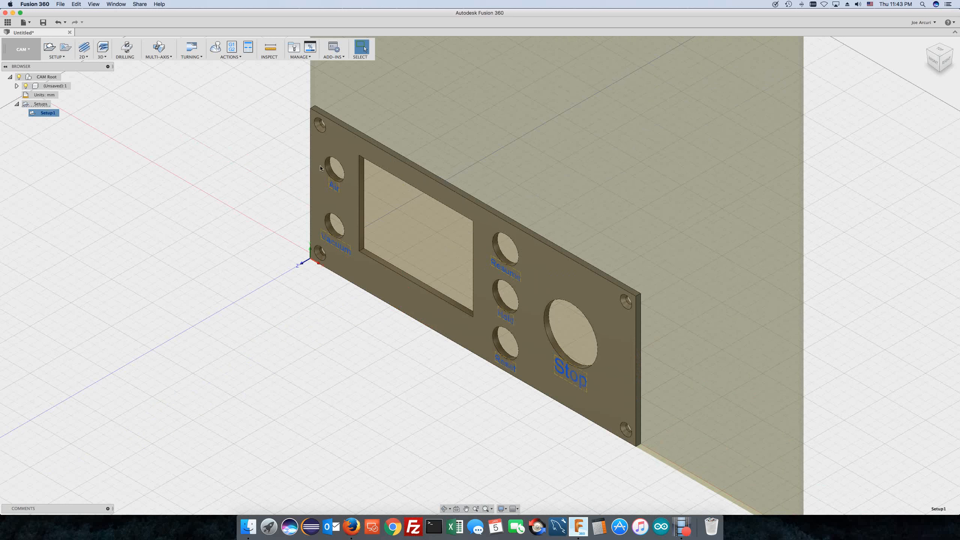
click(127, 47)
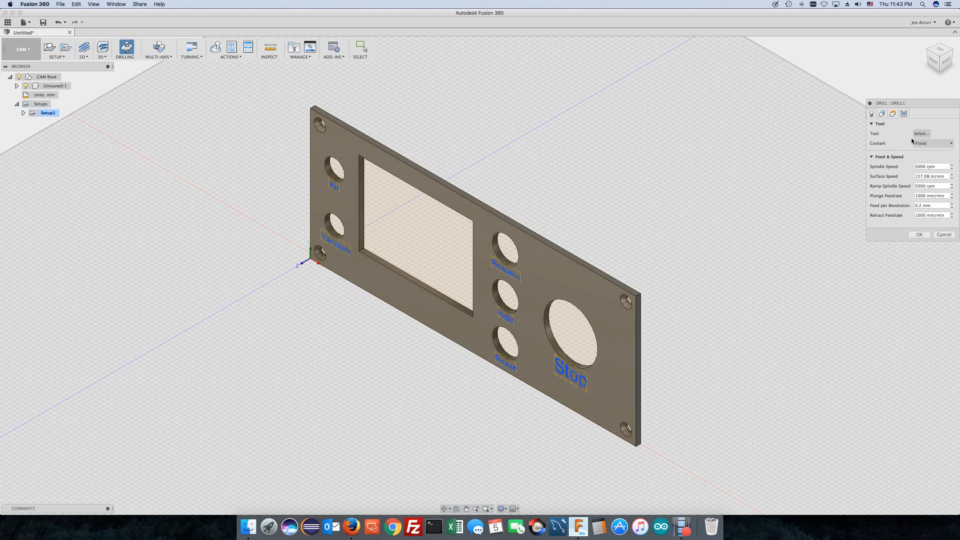
click(922, 133)
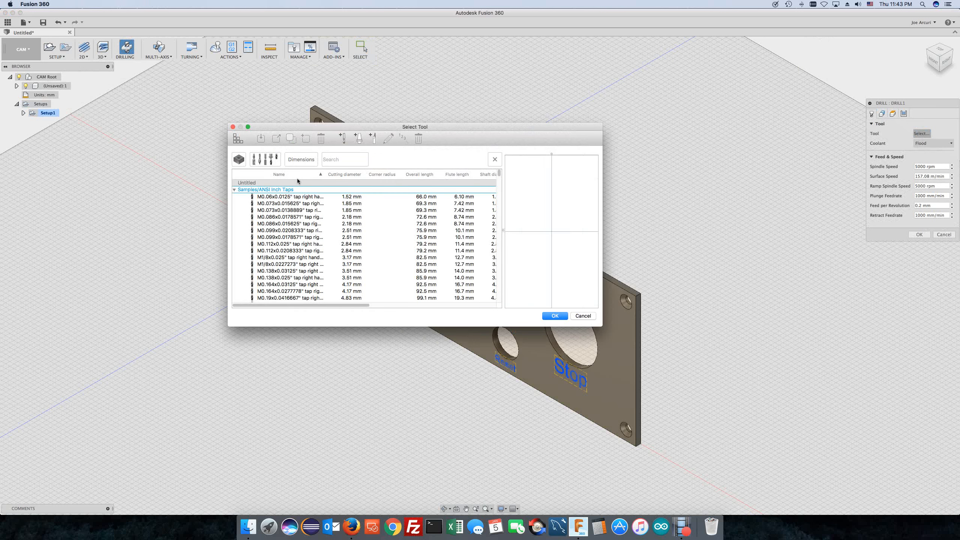
click(260, 160)
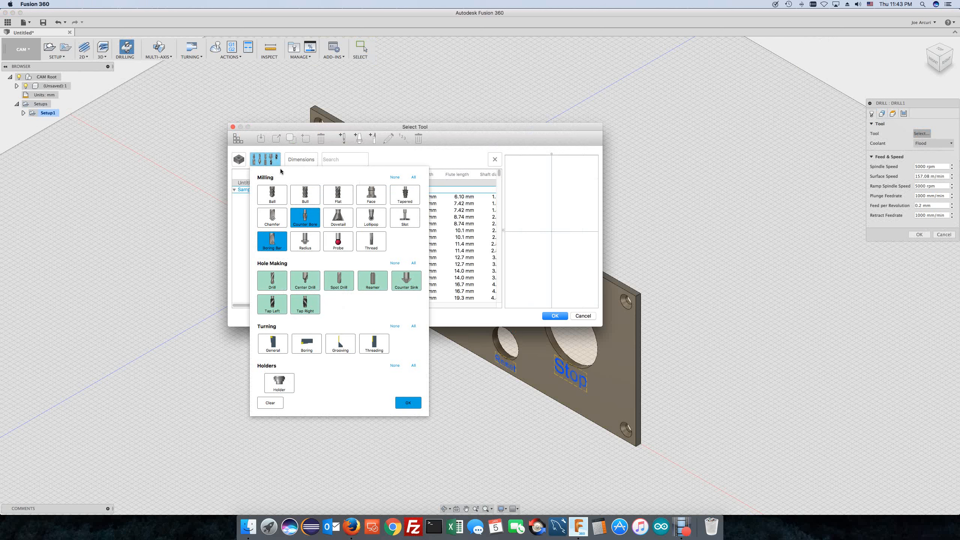
click(395, 178)
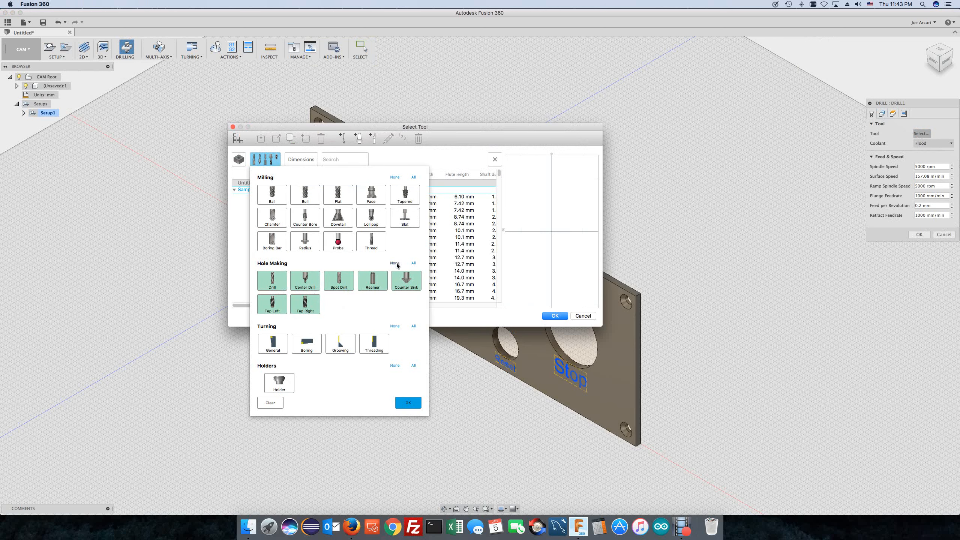
click(395, 264)
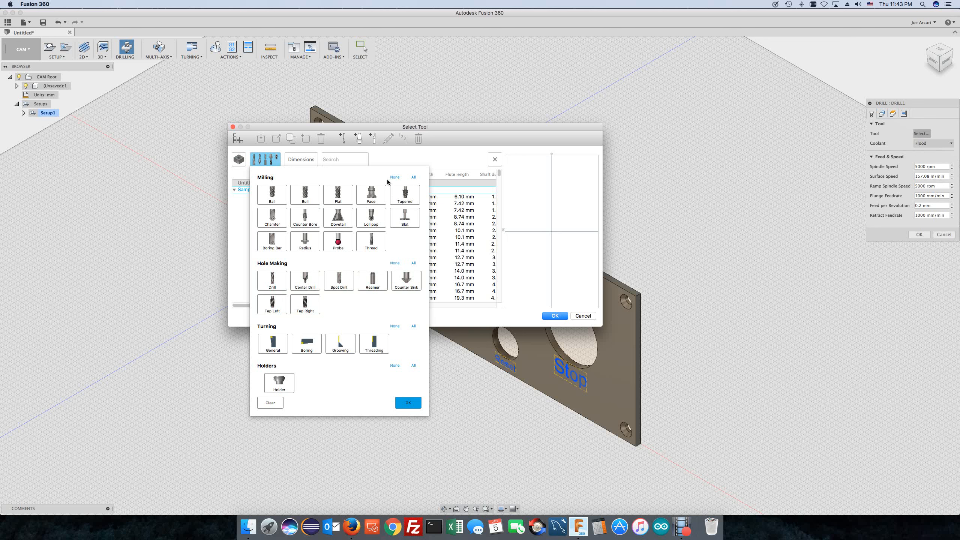
click(272, 280)
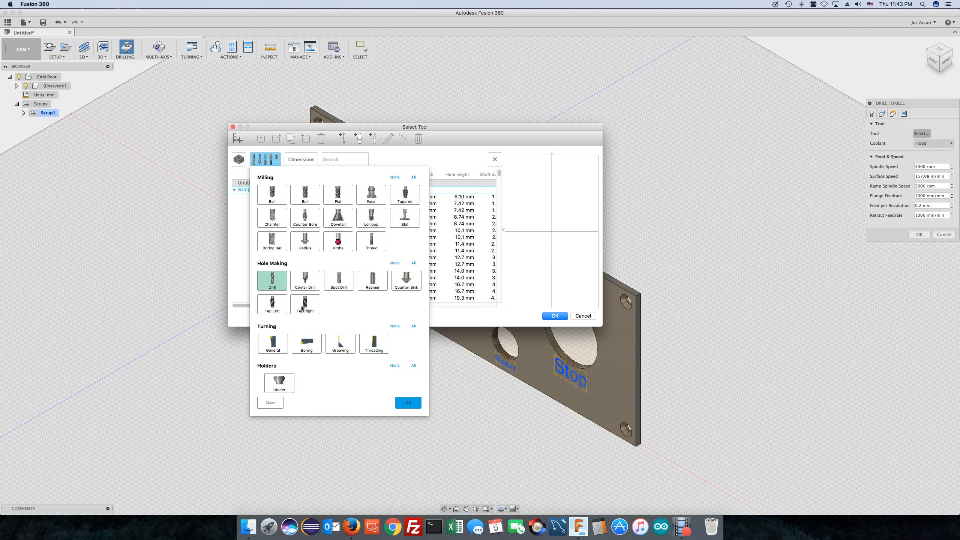
click(414, 403)
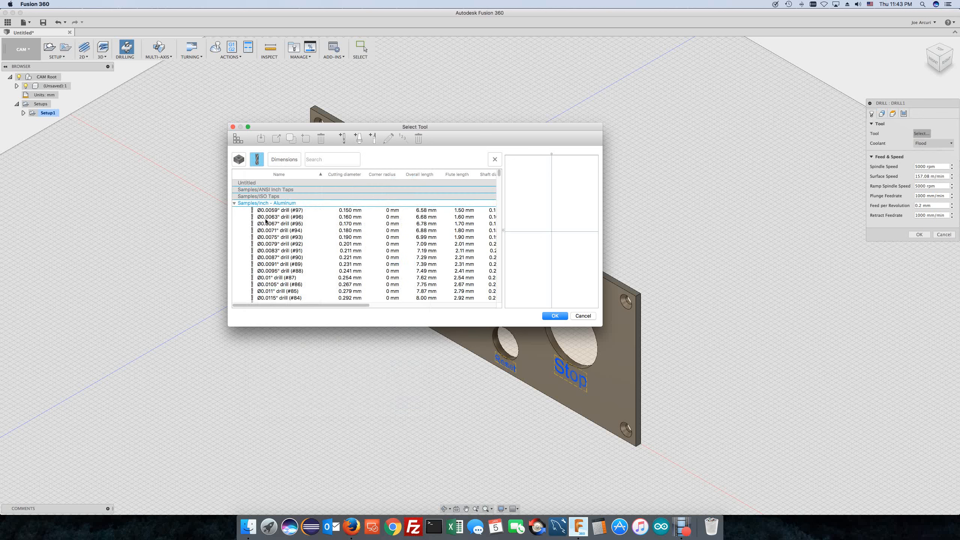
Choose the Ø1/8" drill from the inch aluminum samples as the drilling operation's tool.
scroll(265, 221, down, 10)
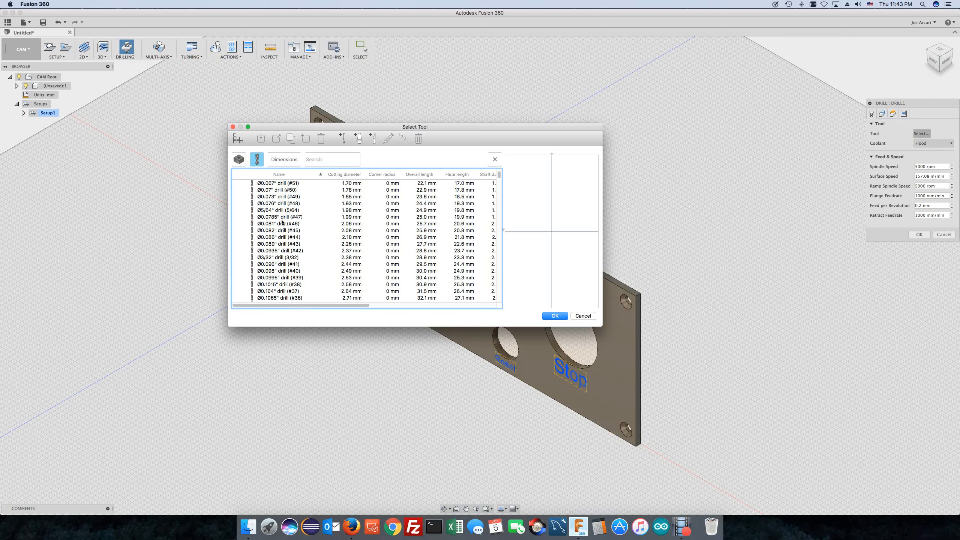
scroll(281, 222, down, 5)
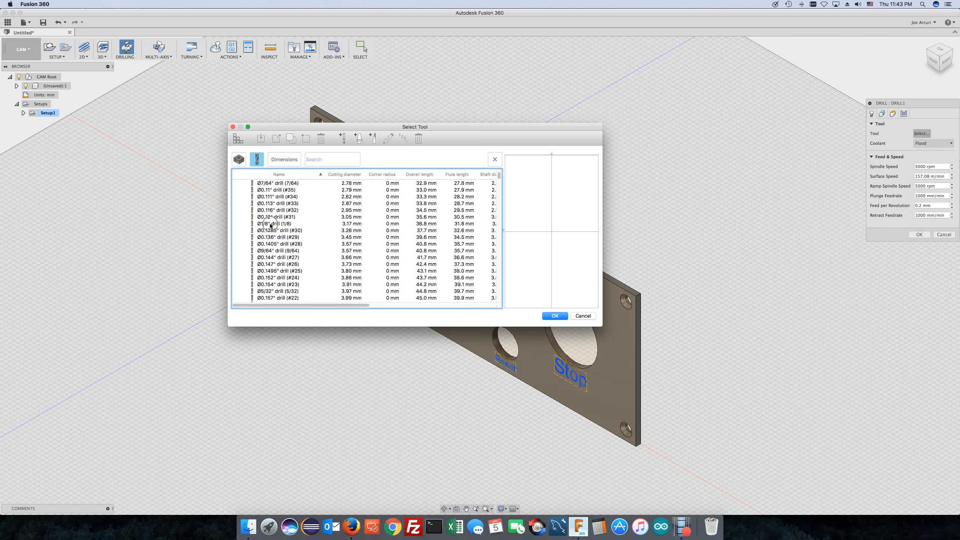
click(273, 224)
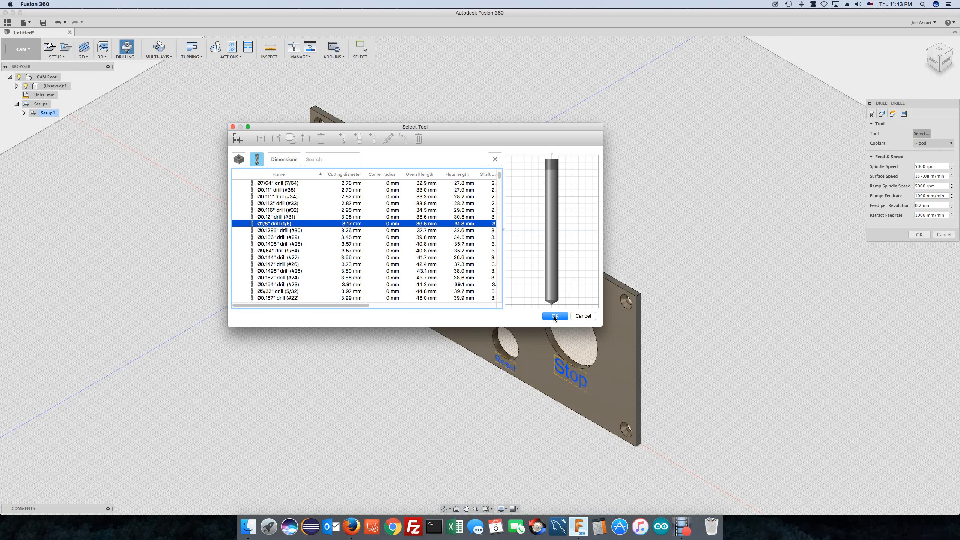
click(555, 316)
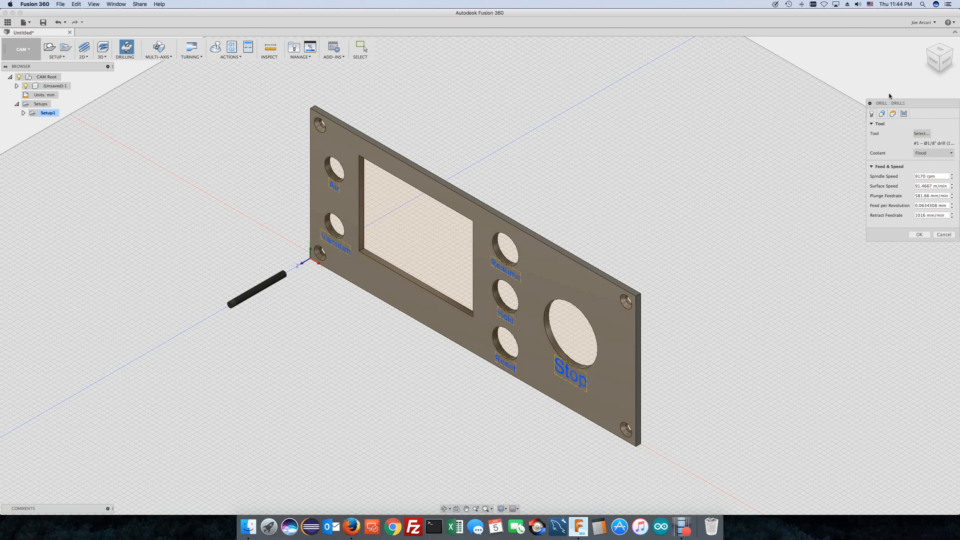
Select the faces of the two left corner holes and the Air and Vacuum holes as the drilling geometry.
click(884, 114)
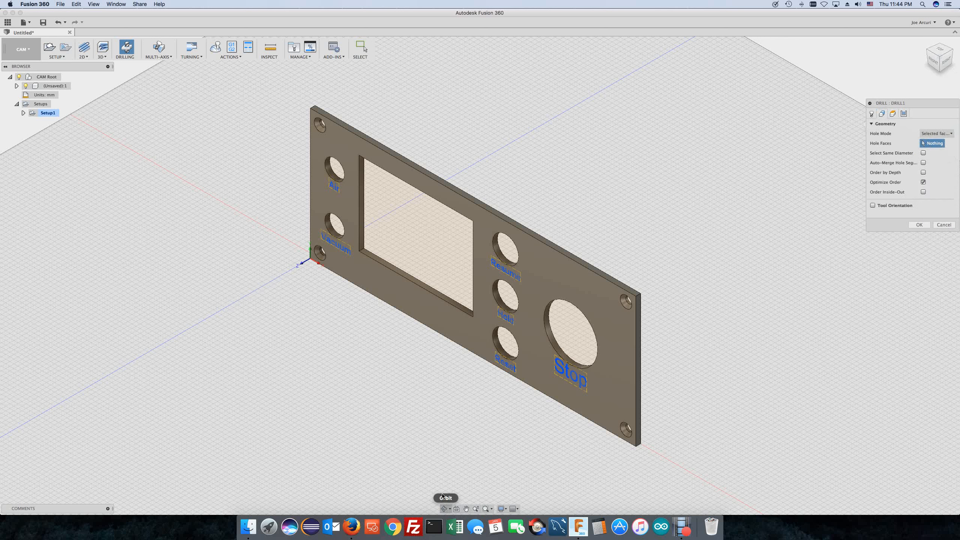
scroll(321, 128, up, 10)
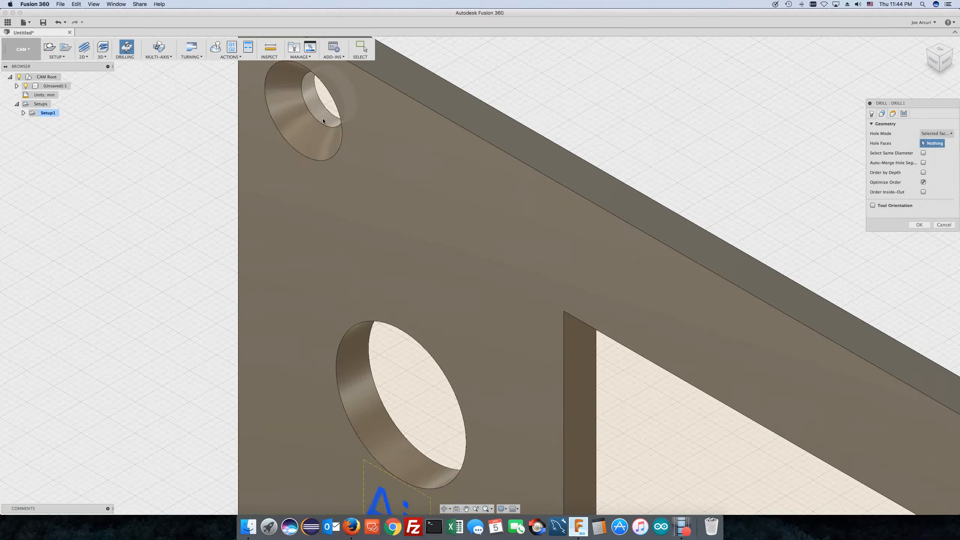
click(333, 170)
scroll(333, 169, down, 5)
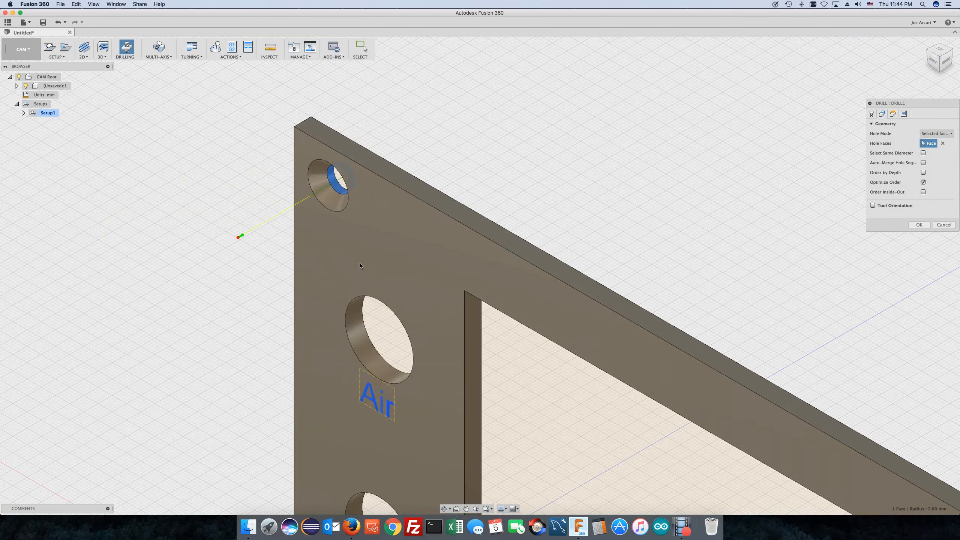
click(365, 339)
scroll(327, 235, down, 3)
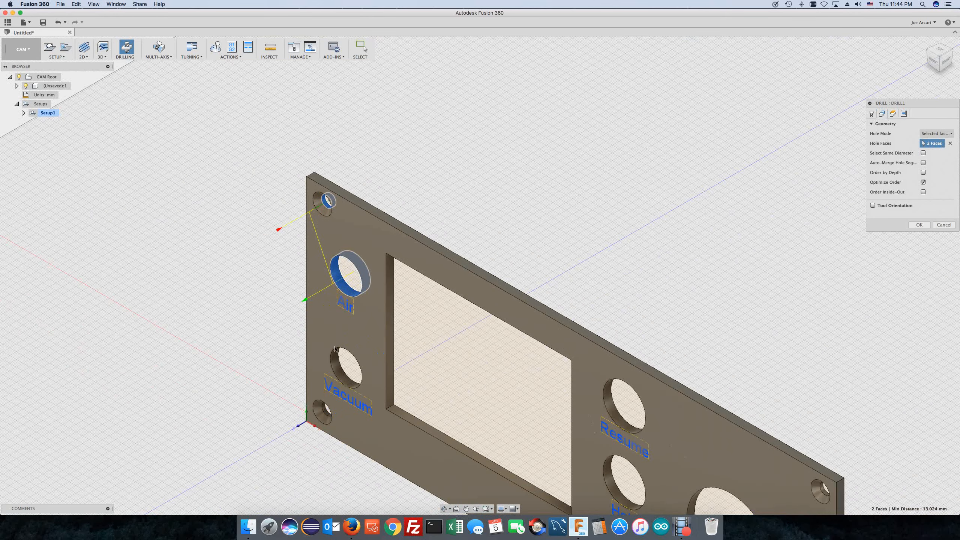
click(342, 364)
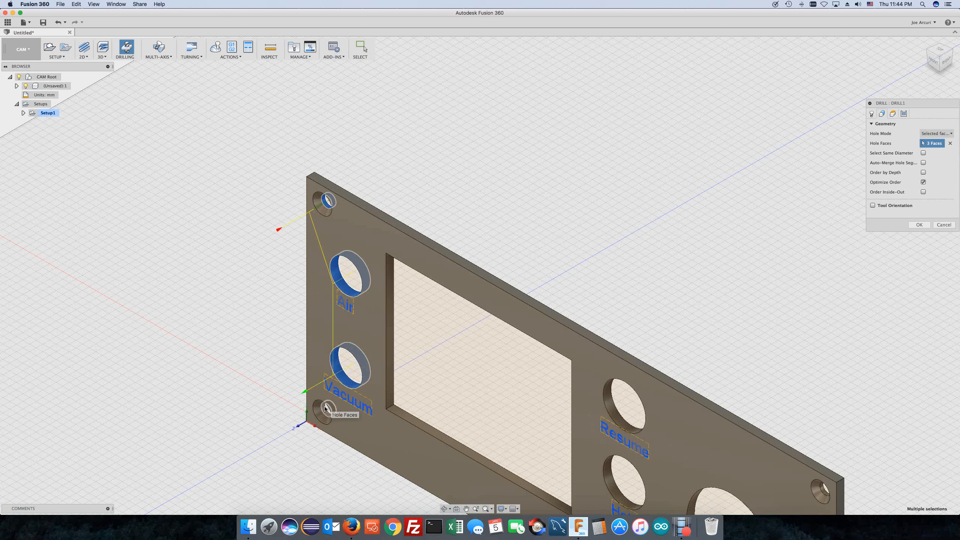
click(326, 408)
scroll(319, 136, down, 3)
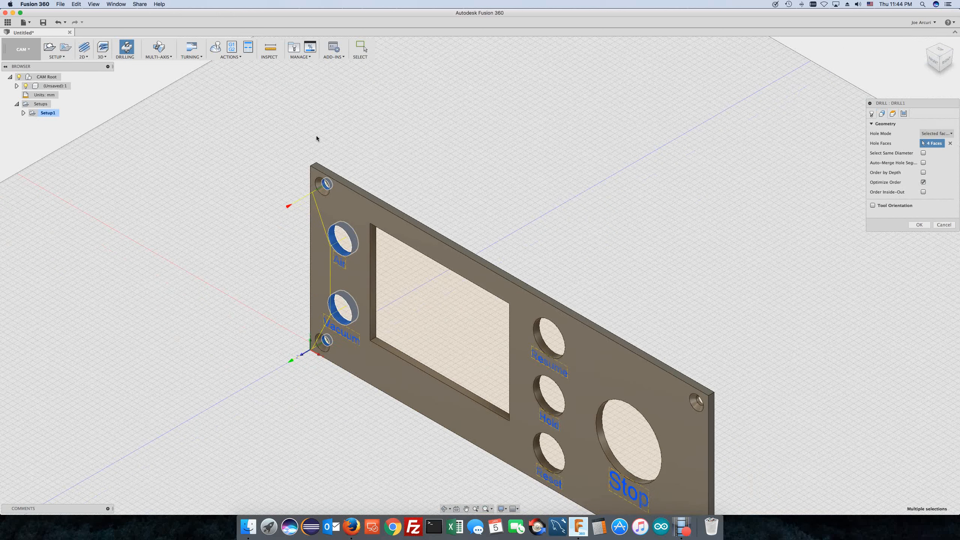
Try adding the Resume, Hold, Reset, Stop and right corner holes to the selection, and clear all selected hole faces.
click(566, 341)
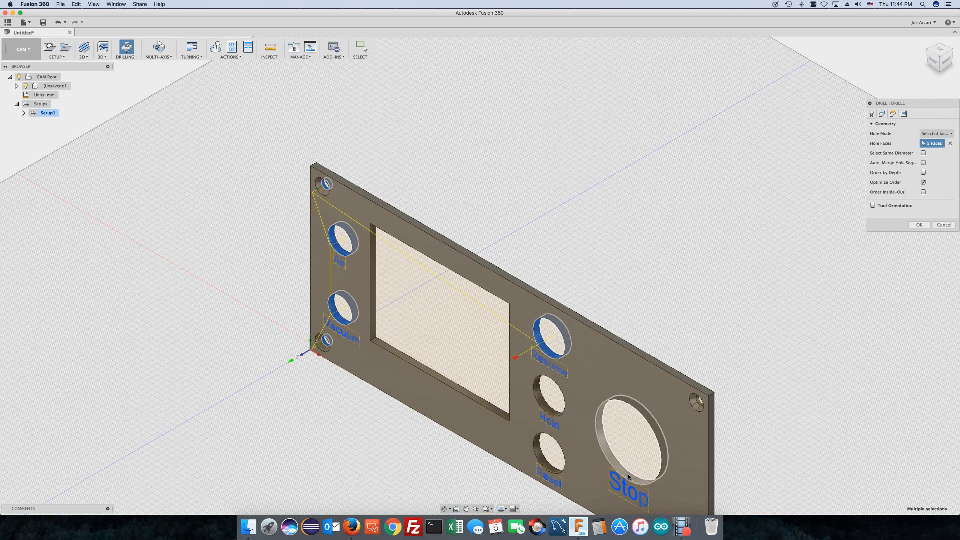
click(633, 453)
scroll(551, 393, down, 3)
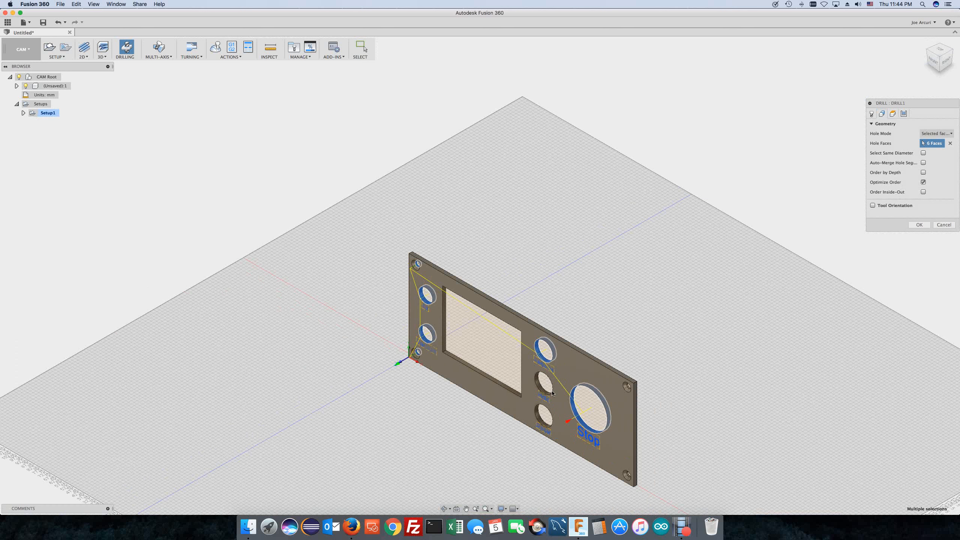
click(629, 477)
click(545, 416)
click(544, 384)
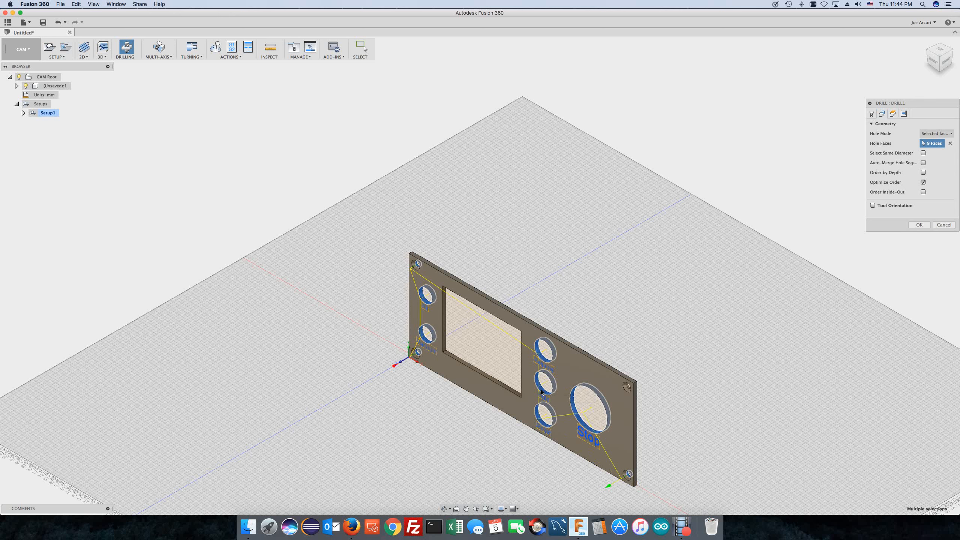
click(627, 387)
scroll(705, 308, down, 3)
scroll(713, 297, up, 2)
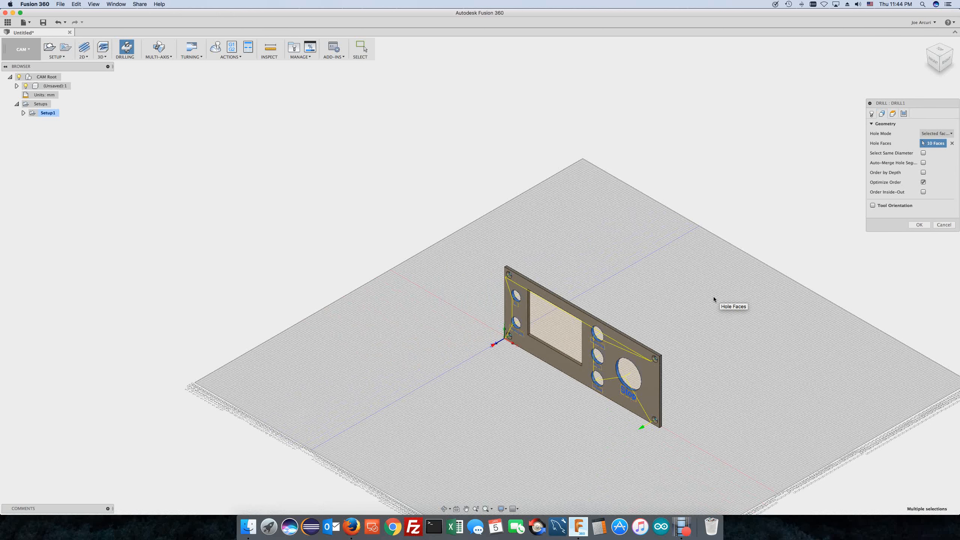
scroll(712, 296, up, 1)
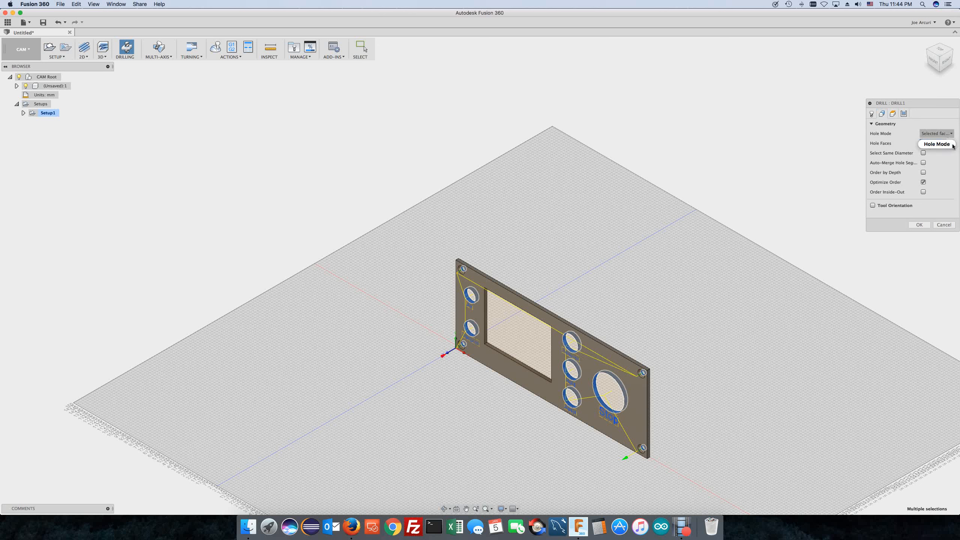
click(949, 143)
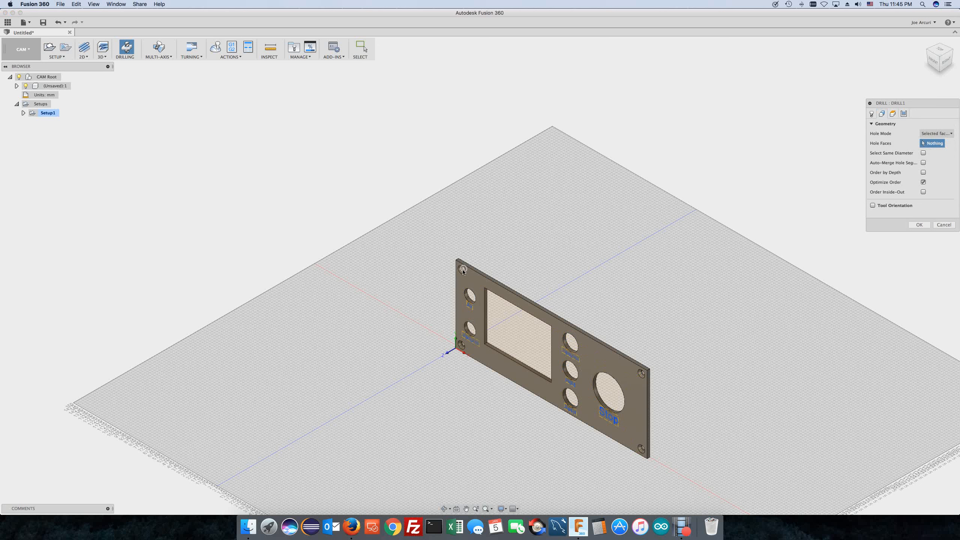
Select the hole faces at the plate's left end for drilling: both corner holes, Air and Vacuum.
click(463, 269)
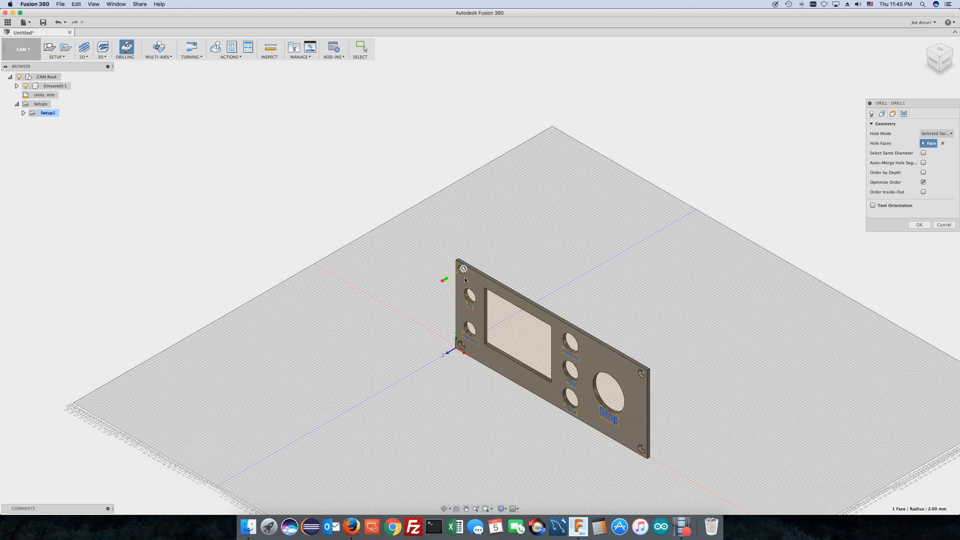
click(471, 329)
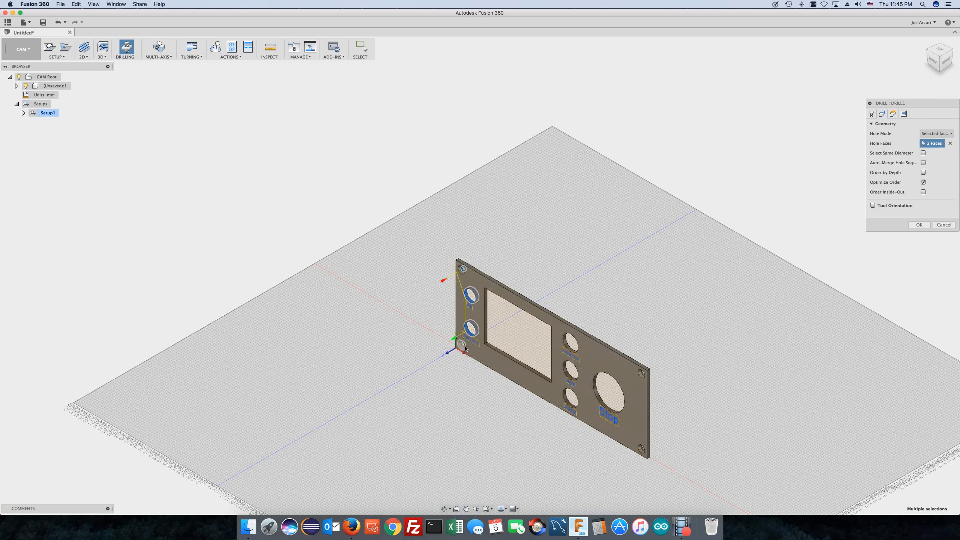
click(462, 345)
Add the Resume, Hold, Reset and Stop holes and the two right corner holes to the drilling faces.
scroll(464, 348, up, 5)
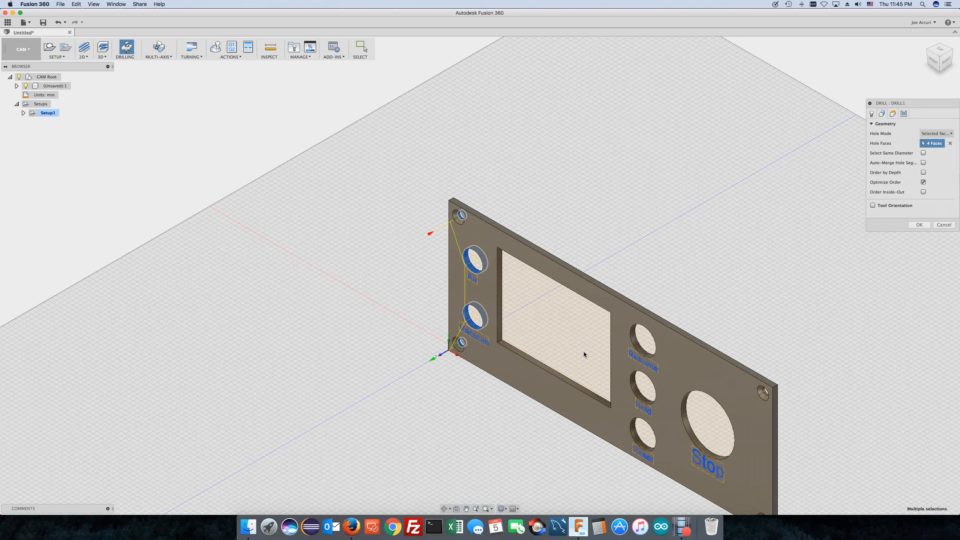
click(647, 348)
click(644, 393)
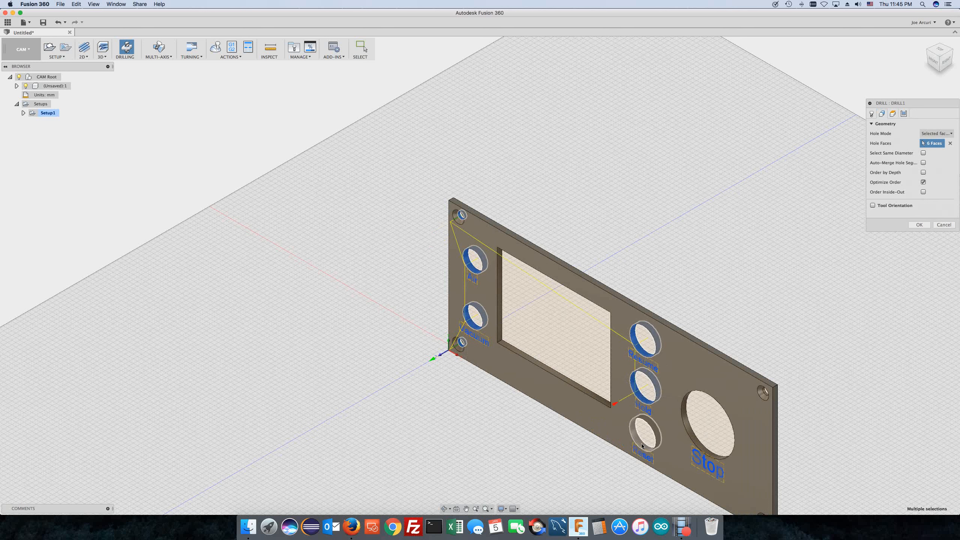
click(642, 445)
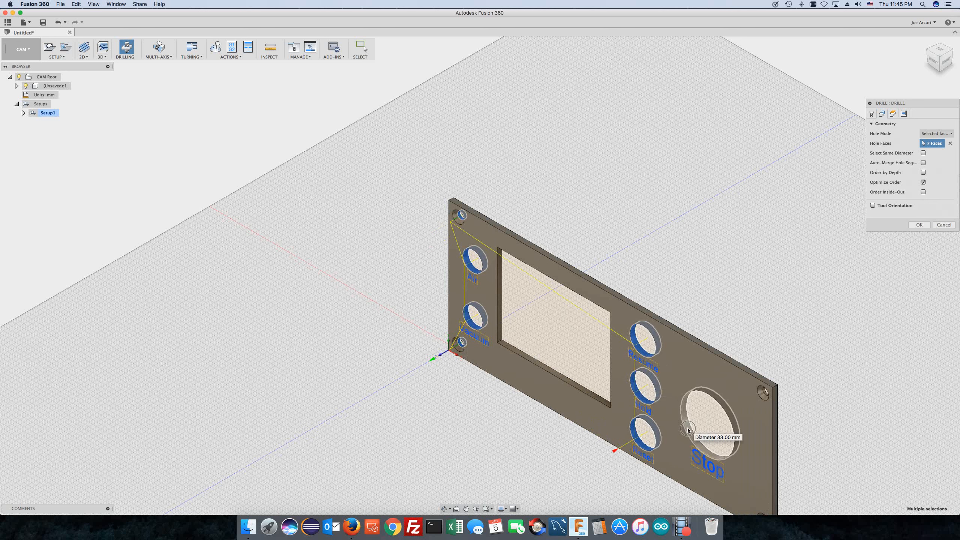
click(688, 430)
click(765, 393)
scroll(765, 394, down, 1)
middle_drag(767, 450, 749, 381)
click(745, 442)
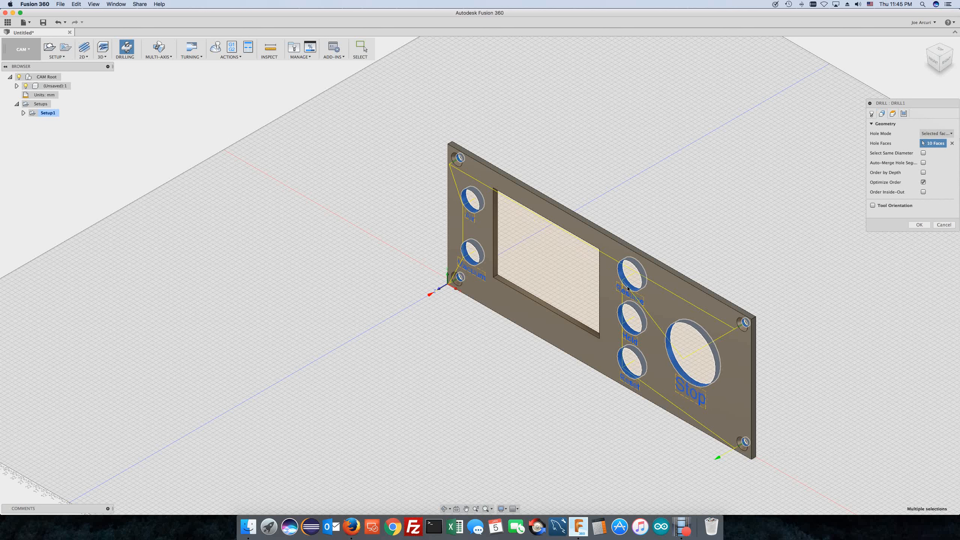
Enable Drill Tip Through Bottom and finish the drilling operation with the Drilling – rapid out cycle type.
click(893, 114)
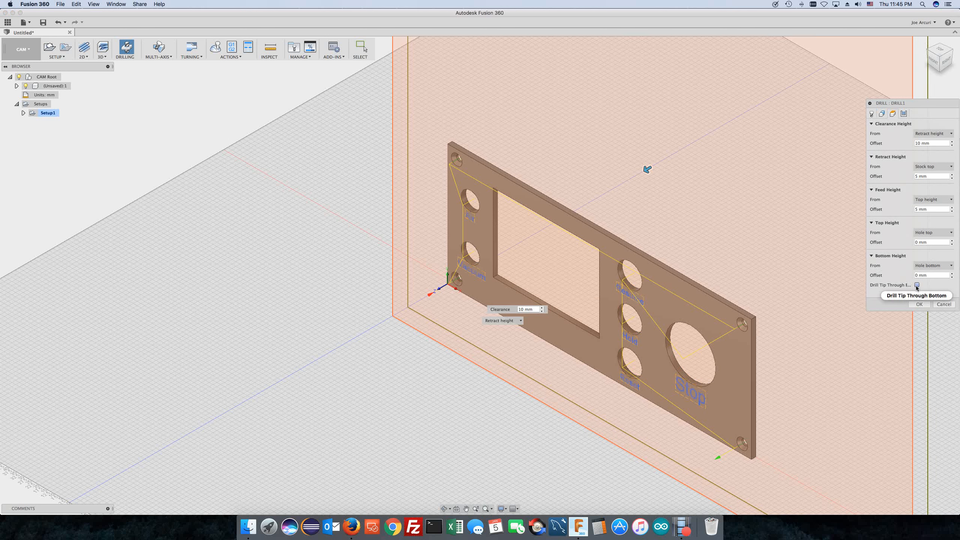
click(917, 286)
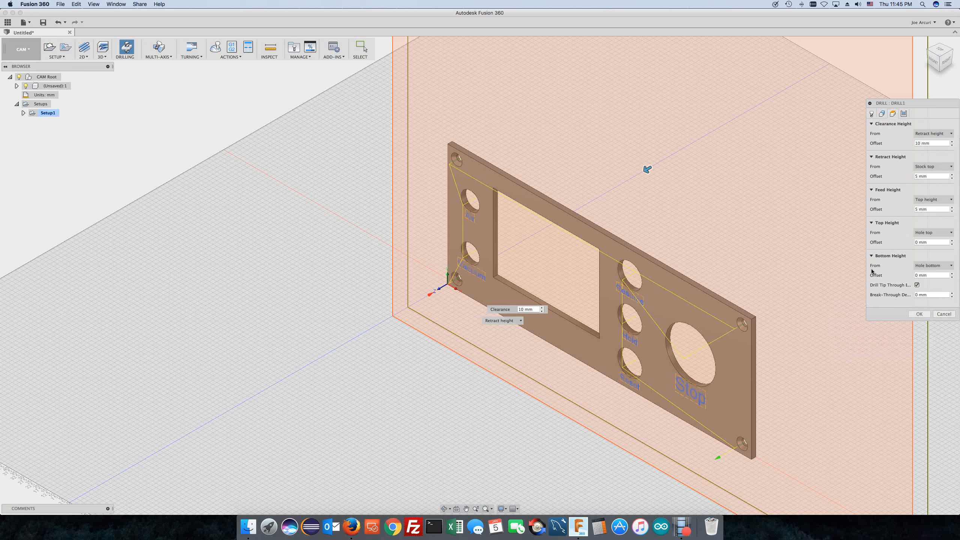
click(903, 114)
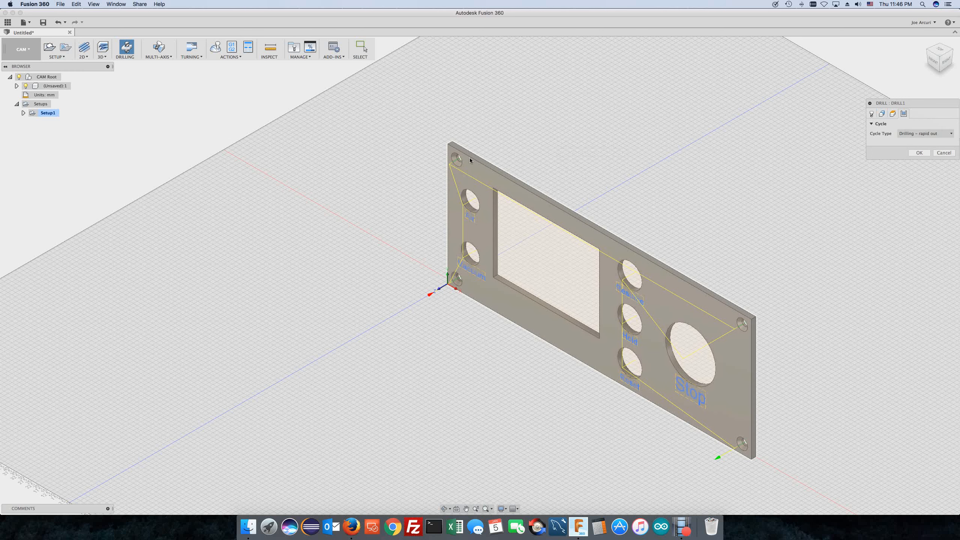
click(948, 135)
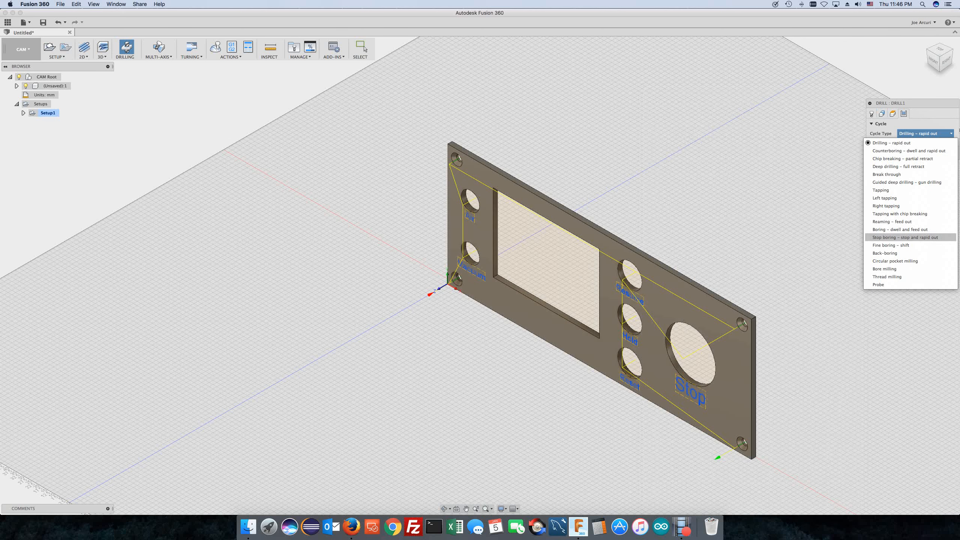
mouse_move(886, 149)
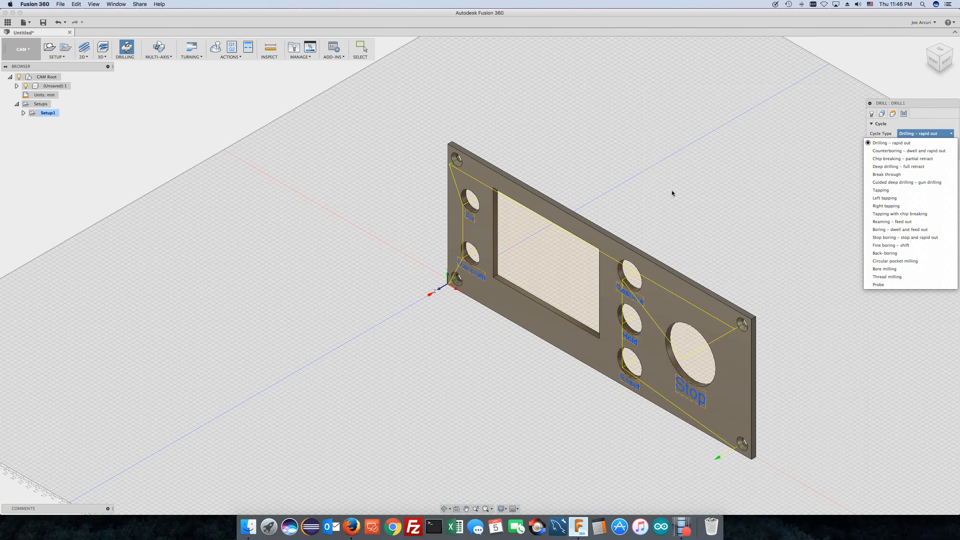
click(800, 195)
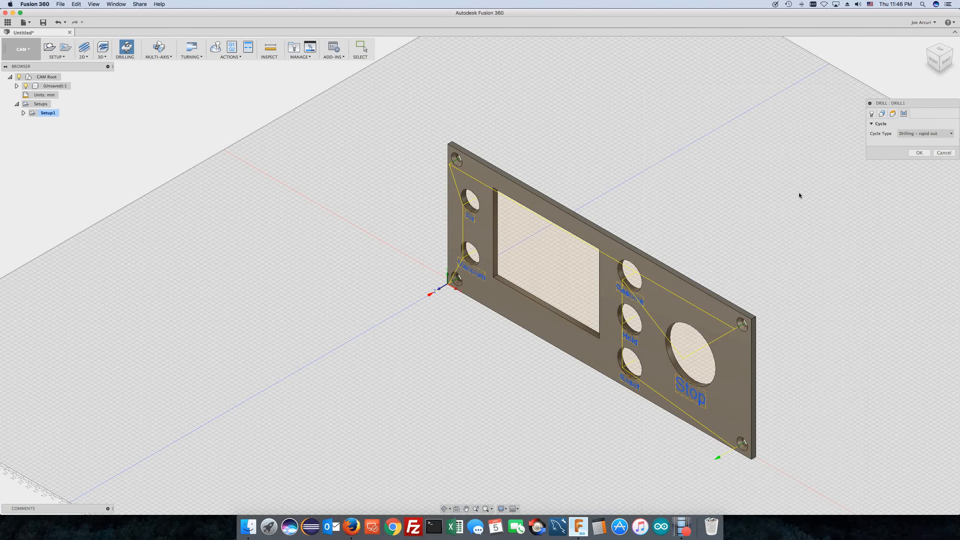
click(919, 152)
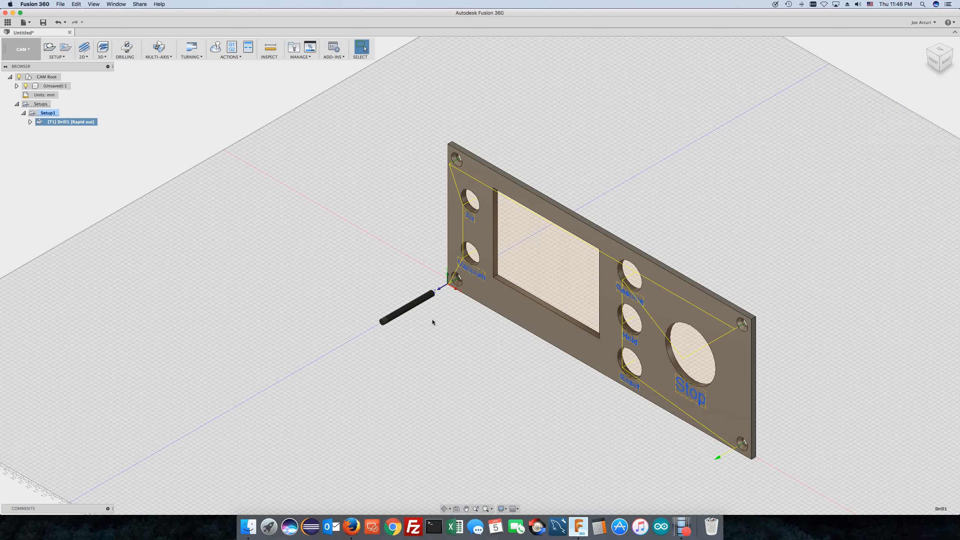
Play the toolpath simulation of the drilling operation and close it.
click(215, 62)
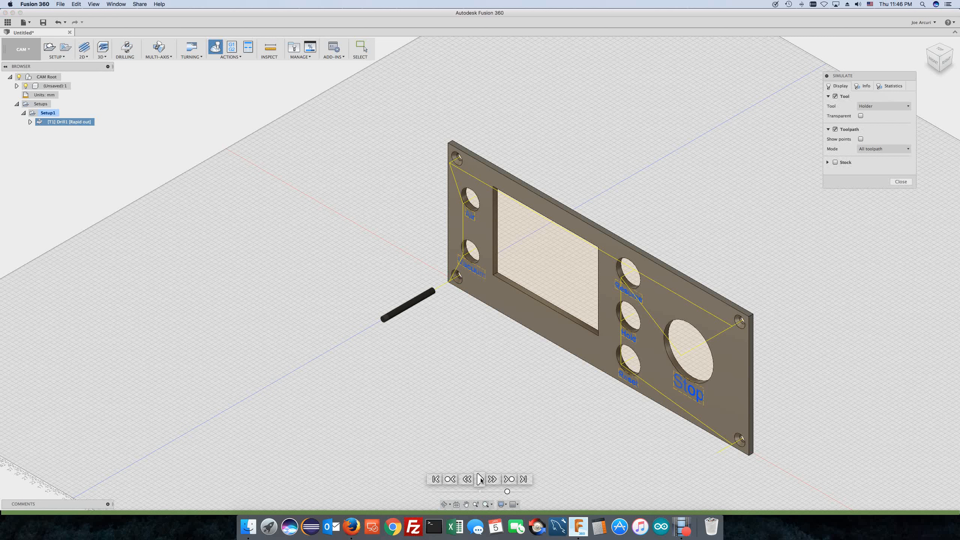
click(480, 480)
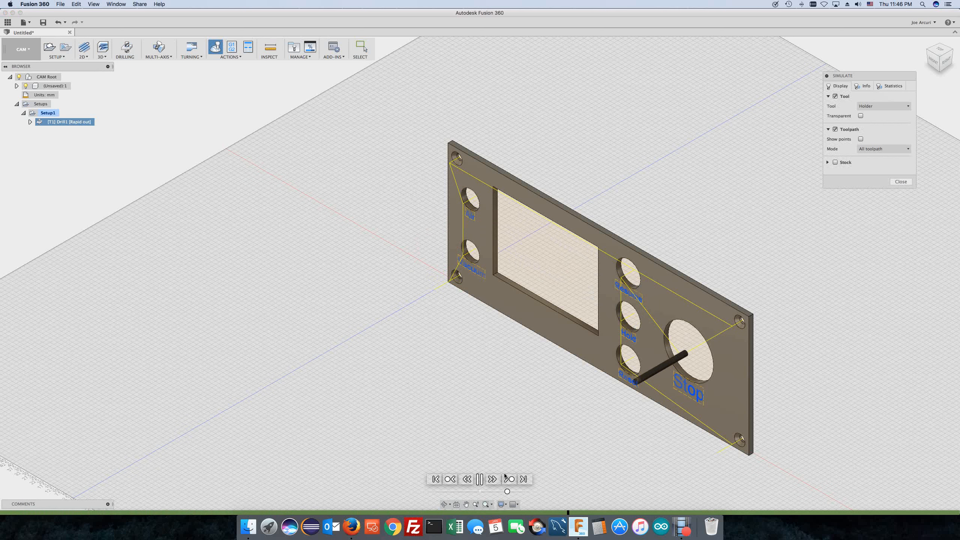
click(899, 182)
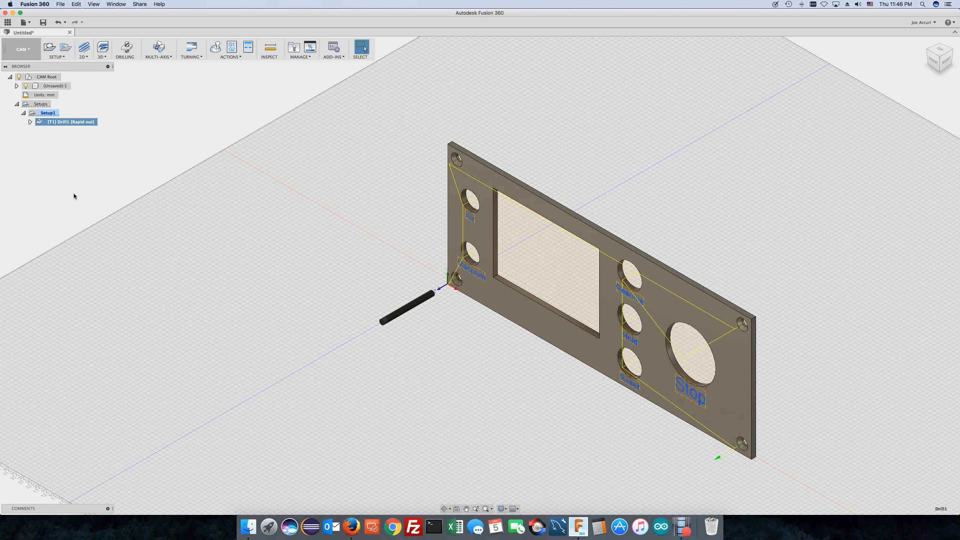
scroll(74, 194, up, 3)
scroll(66, 157, down, 6)
scroll(340, 258, up, 3)
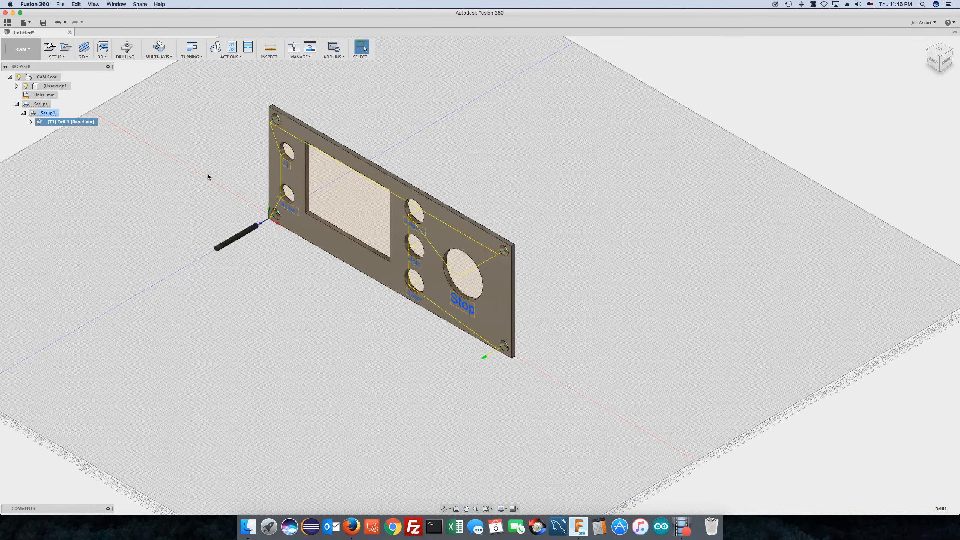
scroll(208, 177, up, 2)
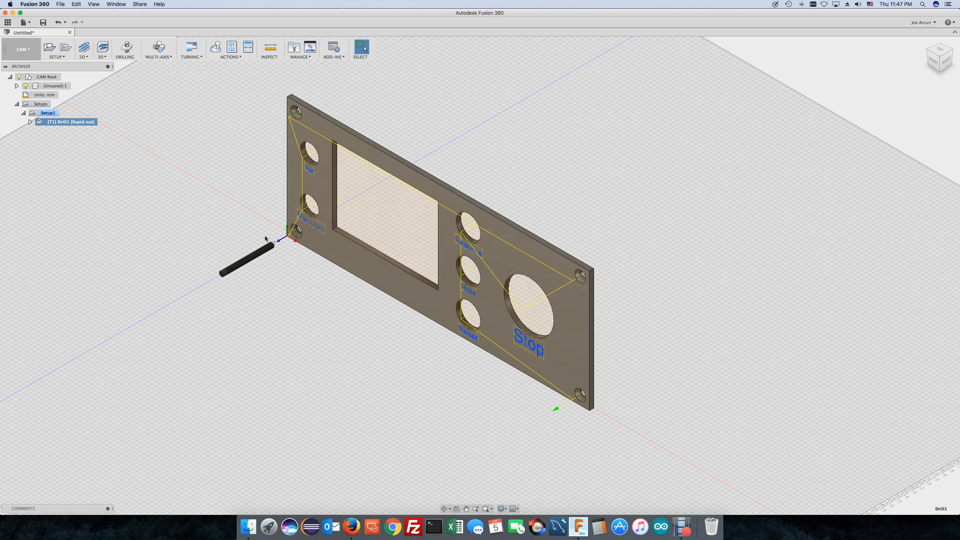
Create a 2D Contour operation in Setup1 for the control panel plate.
click(89, 59)
click(89, 59)
click(89, 59)
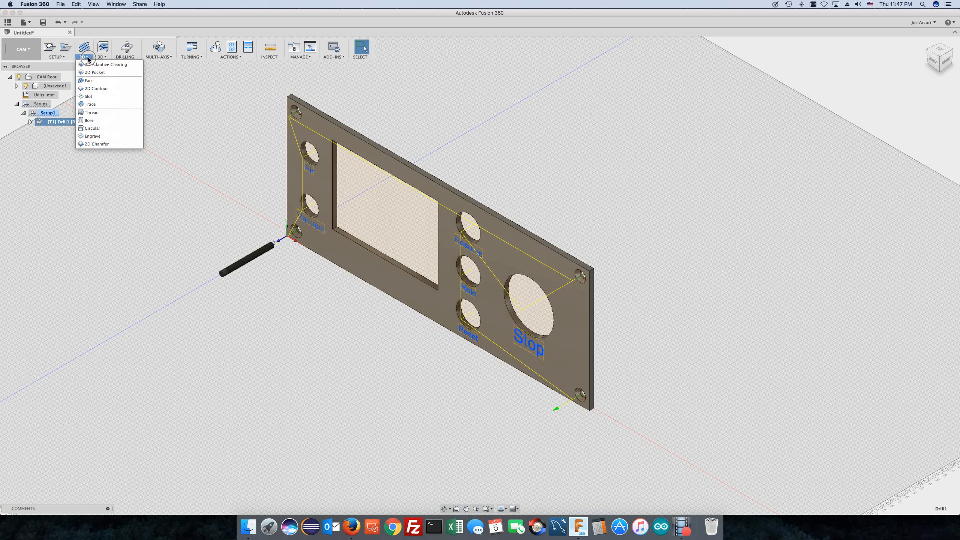
click(88, 89)
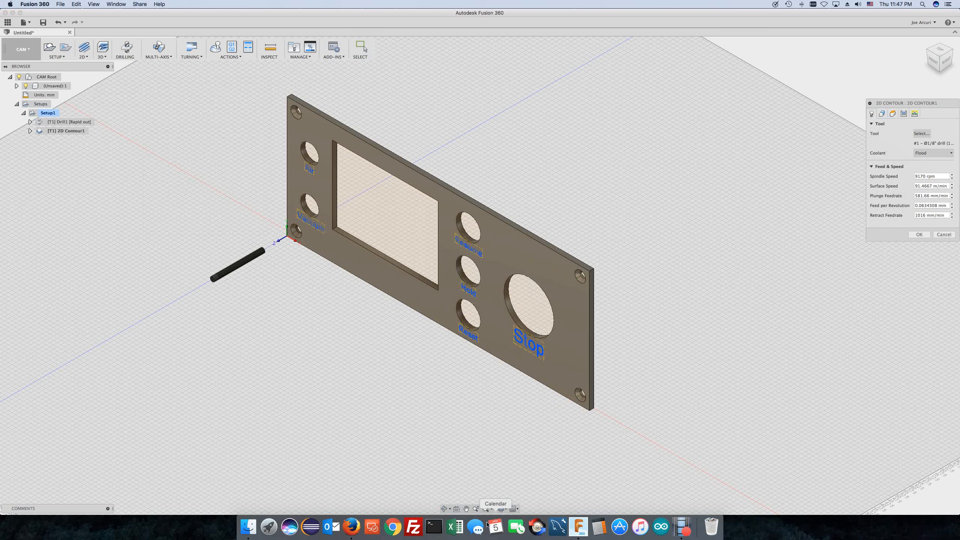
click(445, 509)
drag(480, 456, 544, 451)
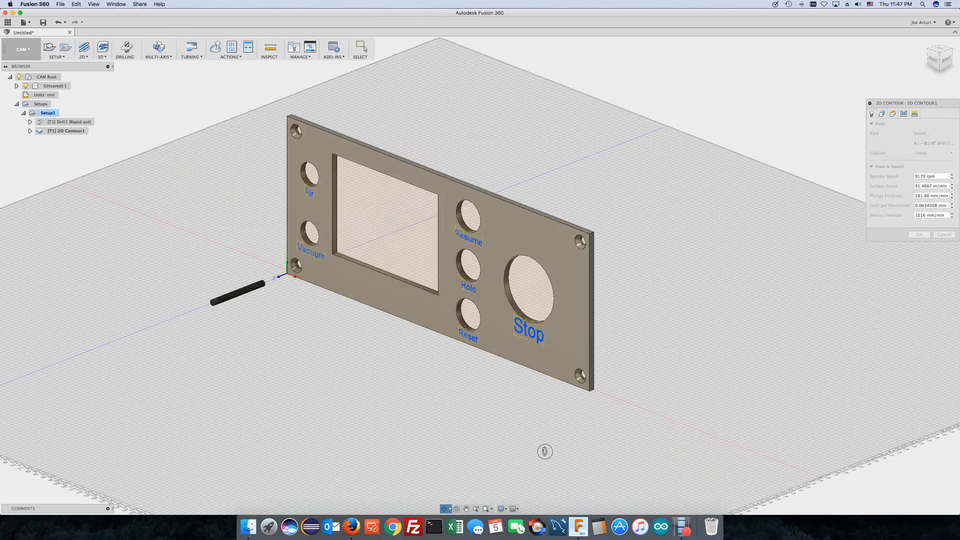
drag(465, 388, 427, 321)
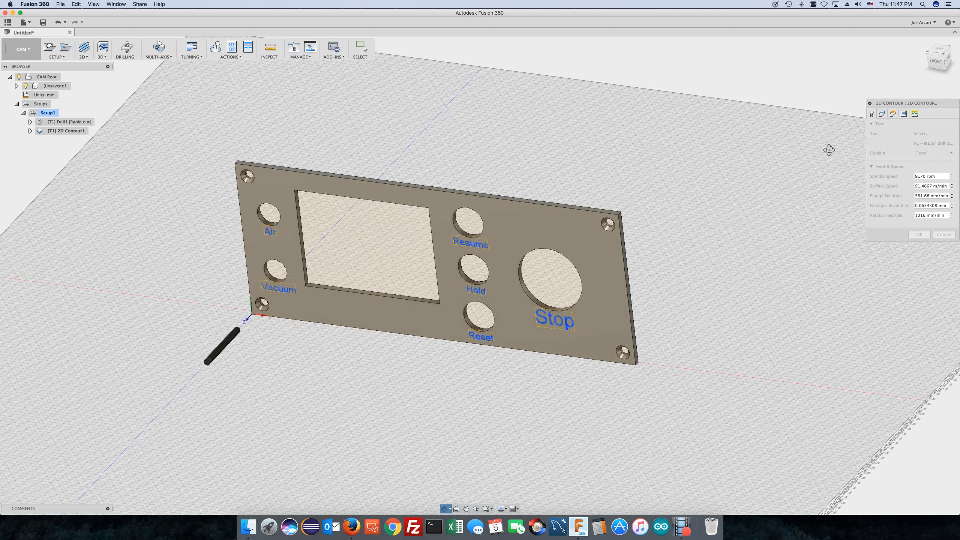
key(Escape)
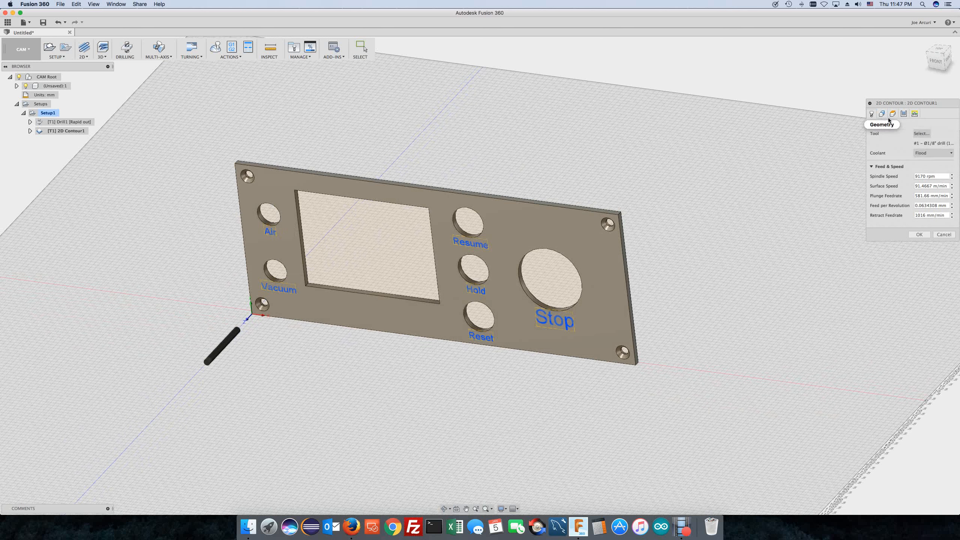
Filter the tool library to flat milling tools and choose the 1/16" Flat Endmill from Samples/Inch - Aluminum.
click(921, 133)
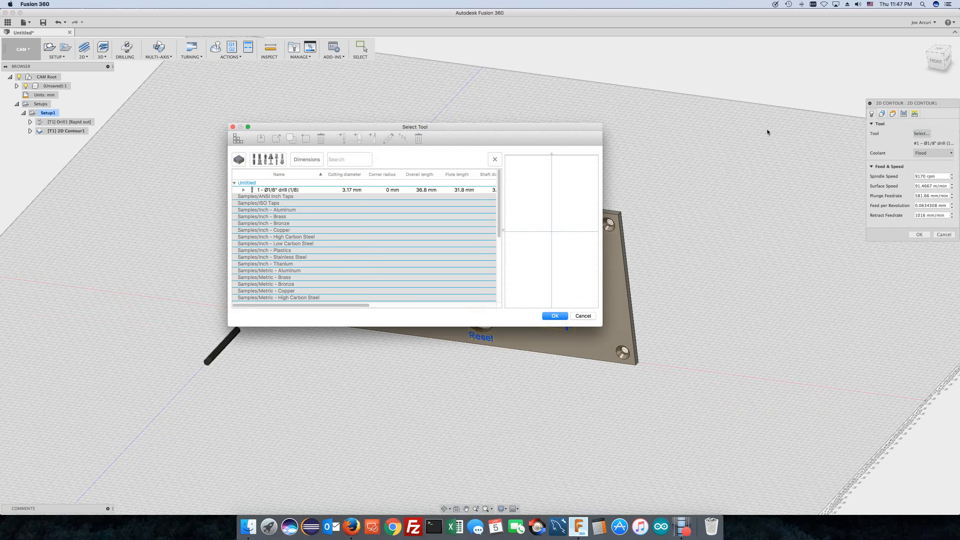
click(270, 159)
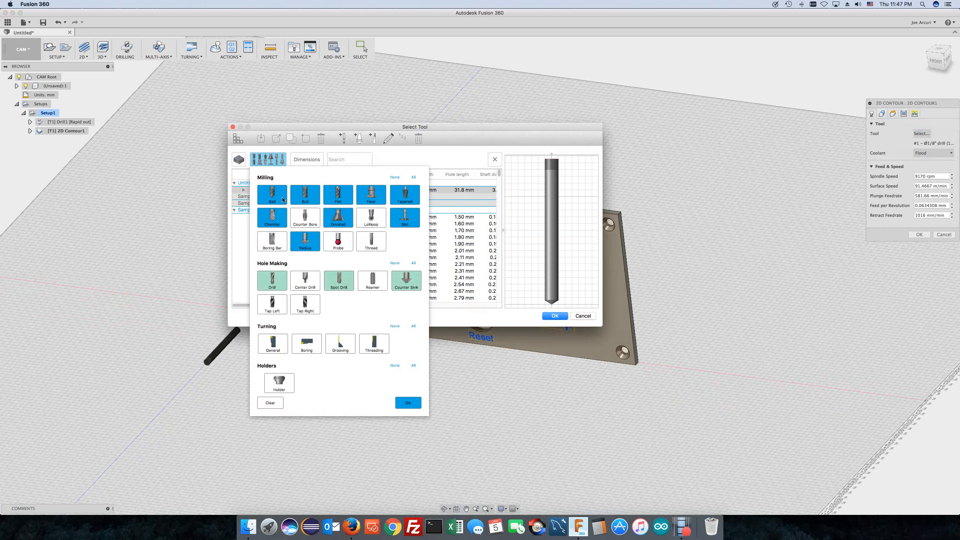
click(394, 177)
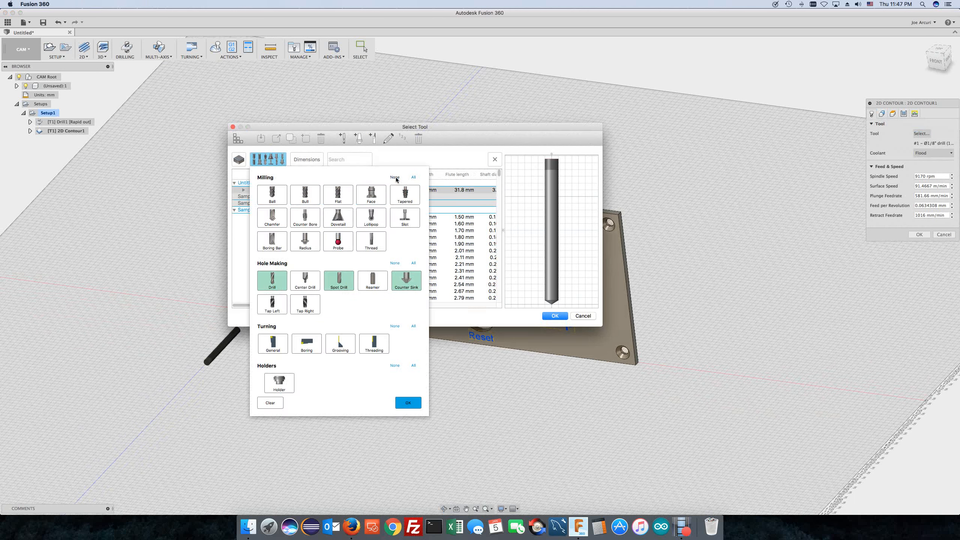
click(395, 263)
click(314, 194)
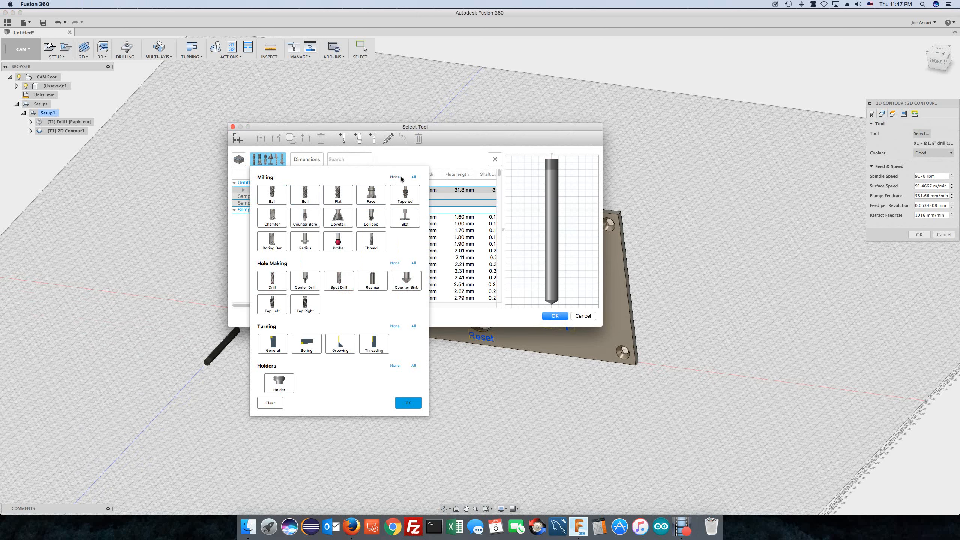
click(342, 198)
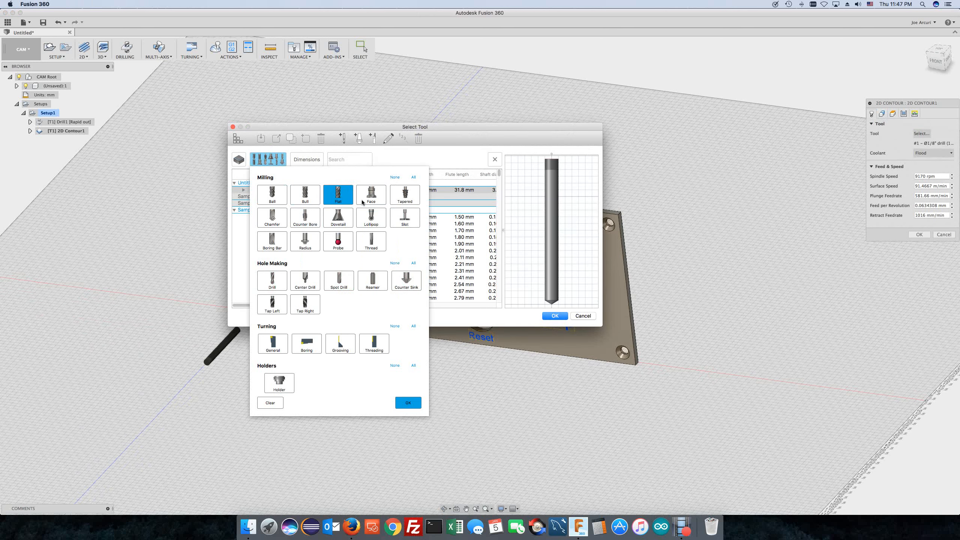
click(408, 402)
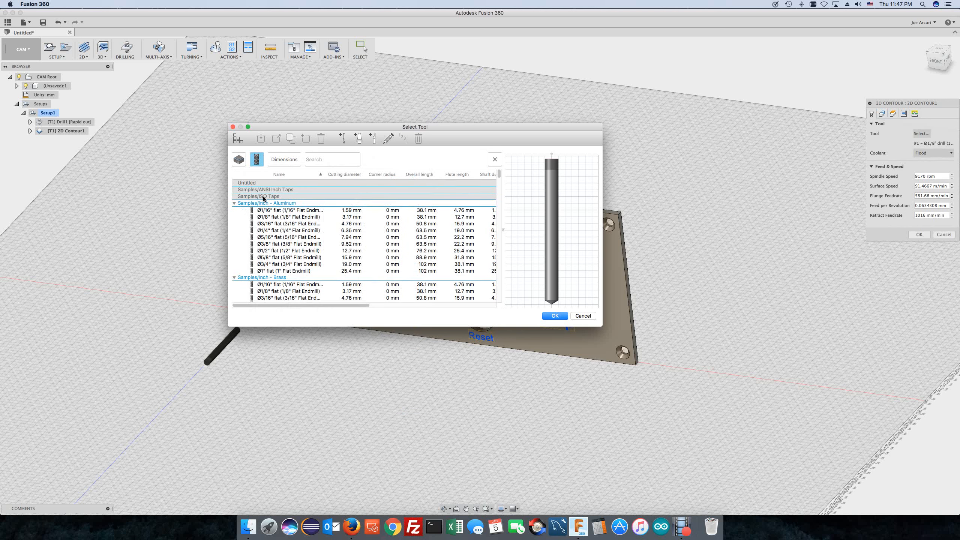
double_click(273, 212)
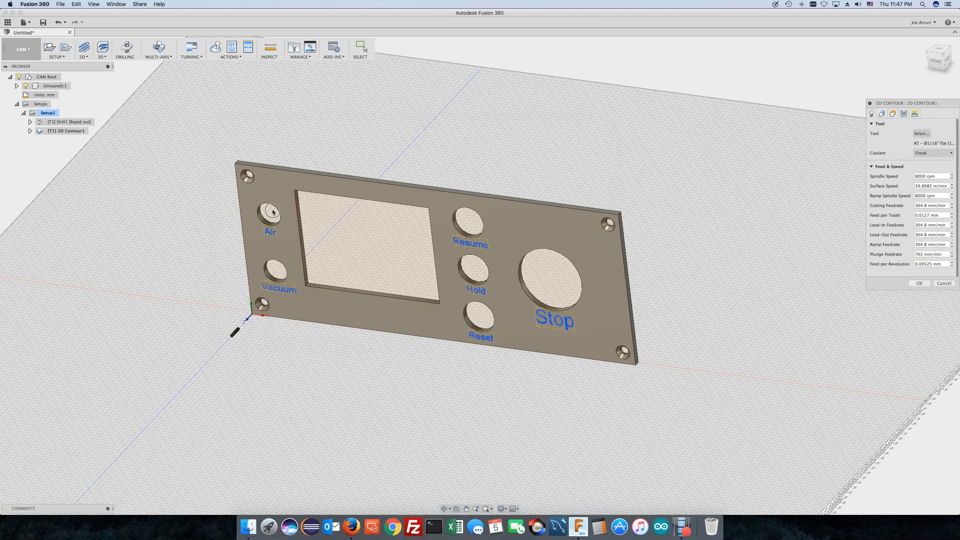
Select the contours of the holes at the plate's left end: both corner holes, Air and Vacuum.
click(882, 114)
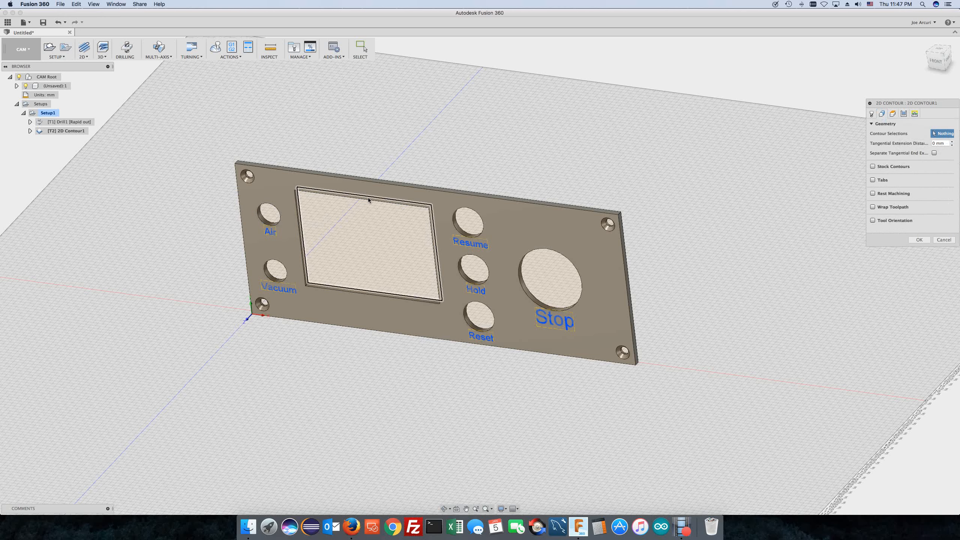
scroll(231, 189, up, 5)
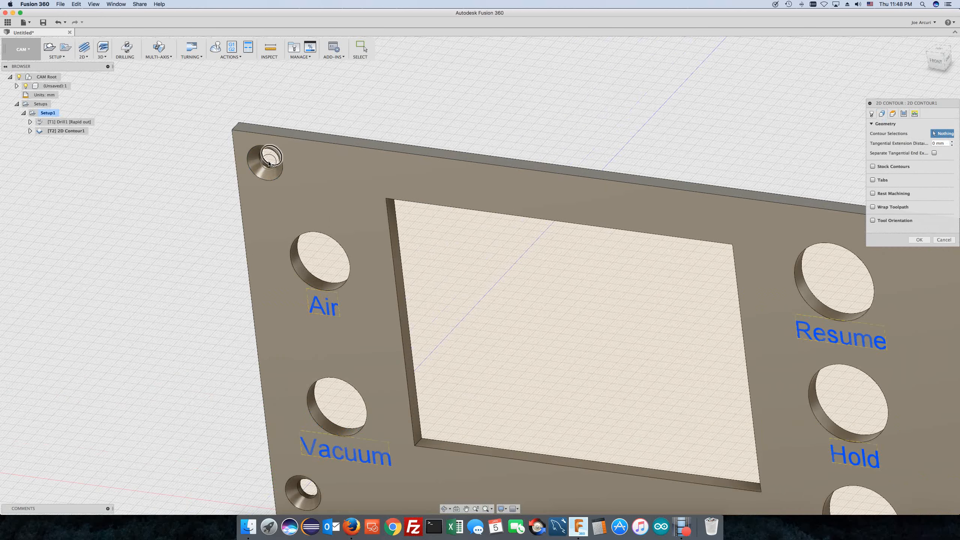
click(270, 162)
click(306, 271)
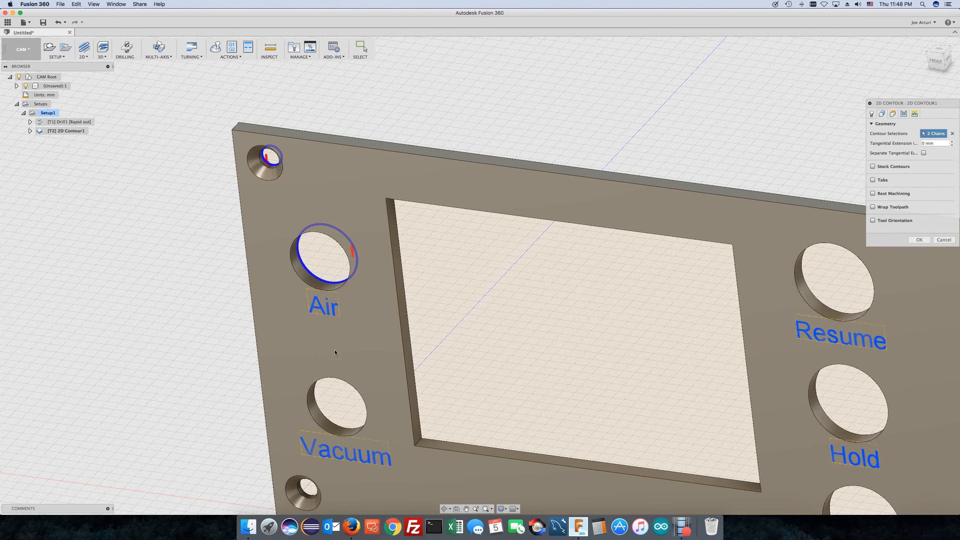
click(317, 405)
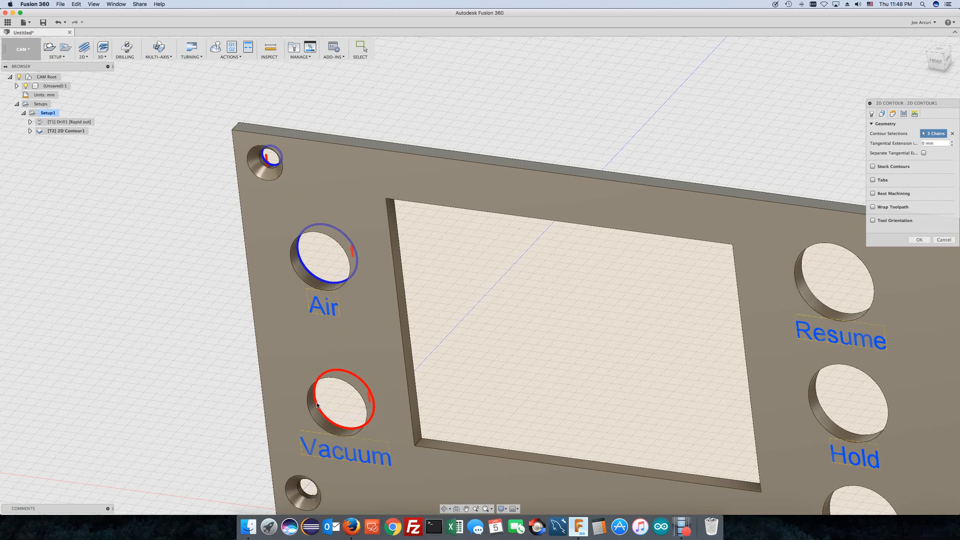
click(308, 492)
Add the Resume, Hold, Reset and Stop holes and the two right corner holes to the contour selections.
scroll(311, 307, down, 3)
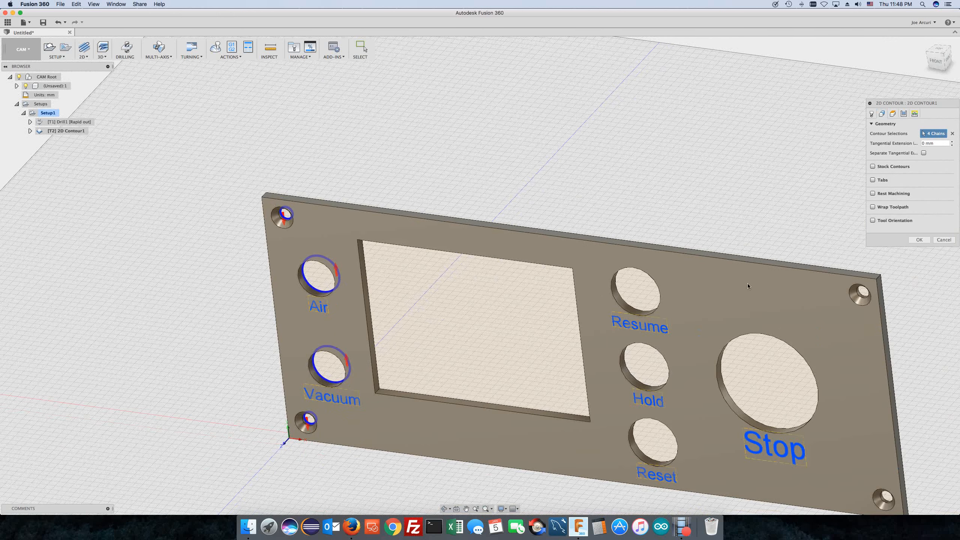
click(639, 312)
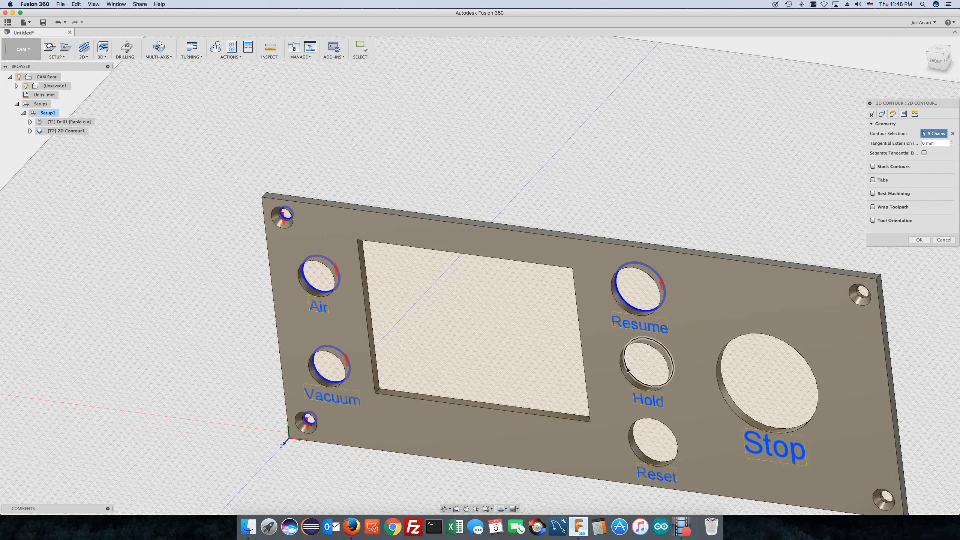
click(640, 387)
click(643, 456)
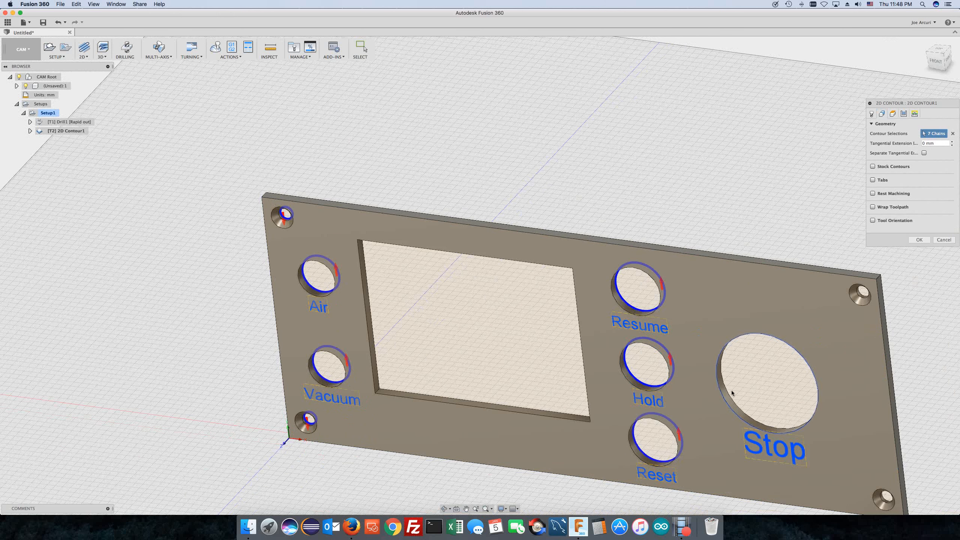
click(821, 341)
click(862, 292)
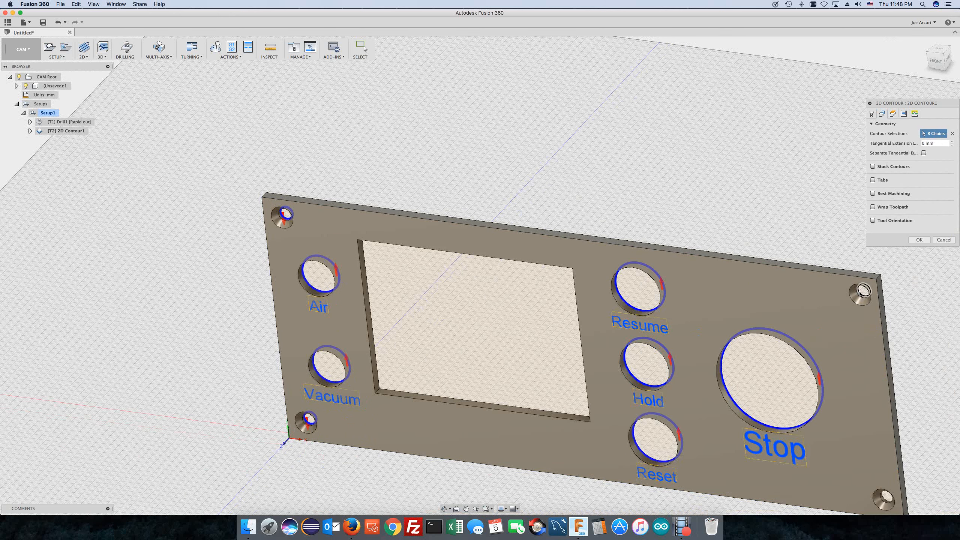
scroll(866, 381, down, 2)
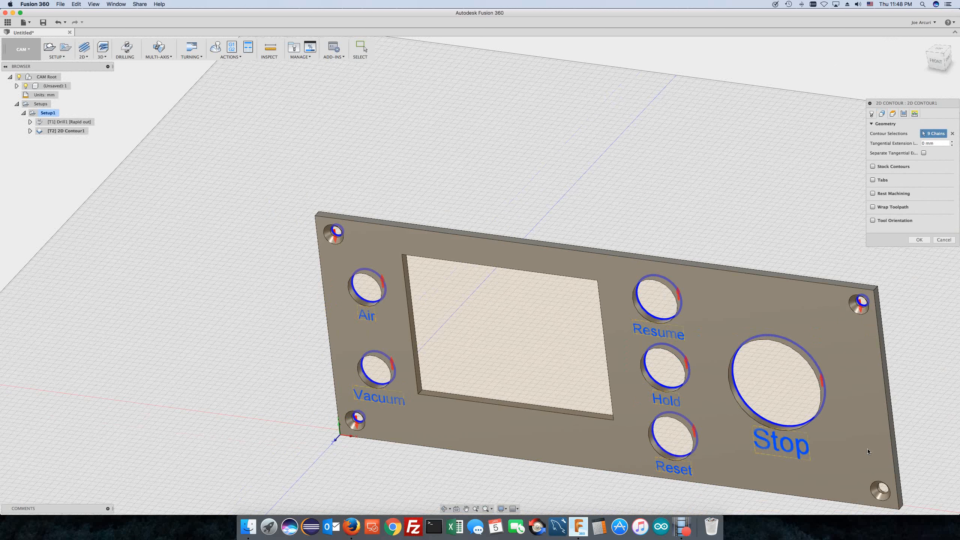
click(882, 489)
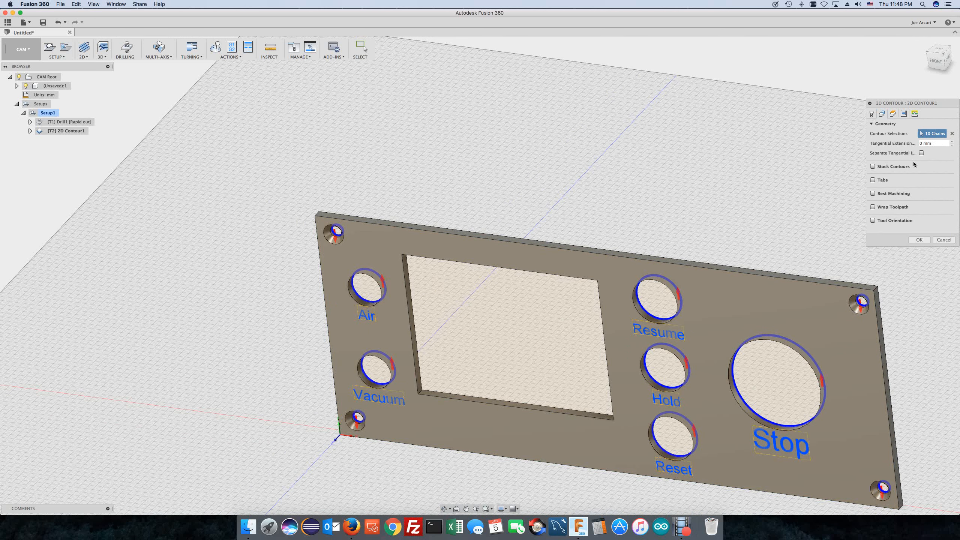
Enable Repeat Finishing Pass, Smoothing and Keep Tool Down for the 2D contour operation.
click(904, 114)
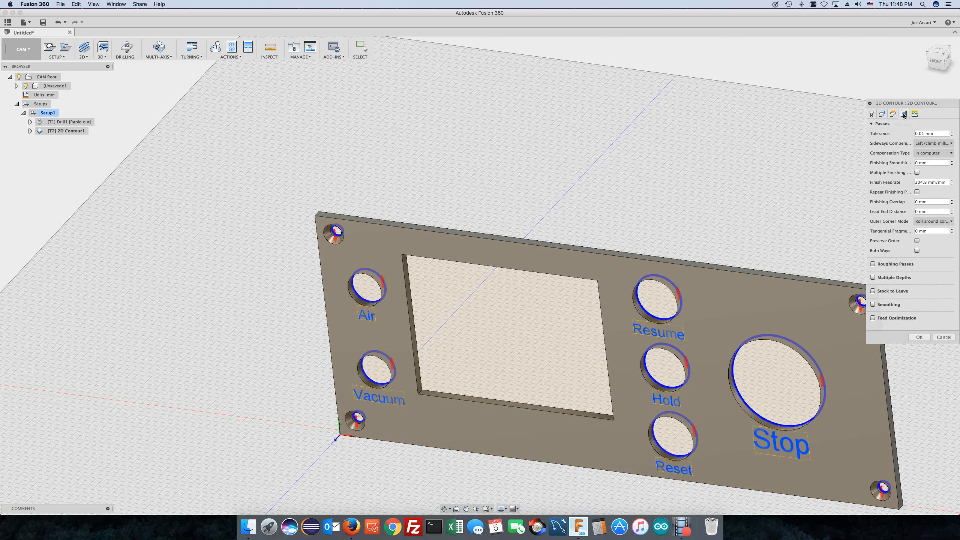
click(917, 192)
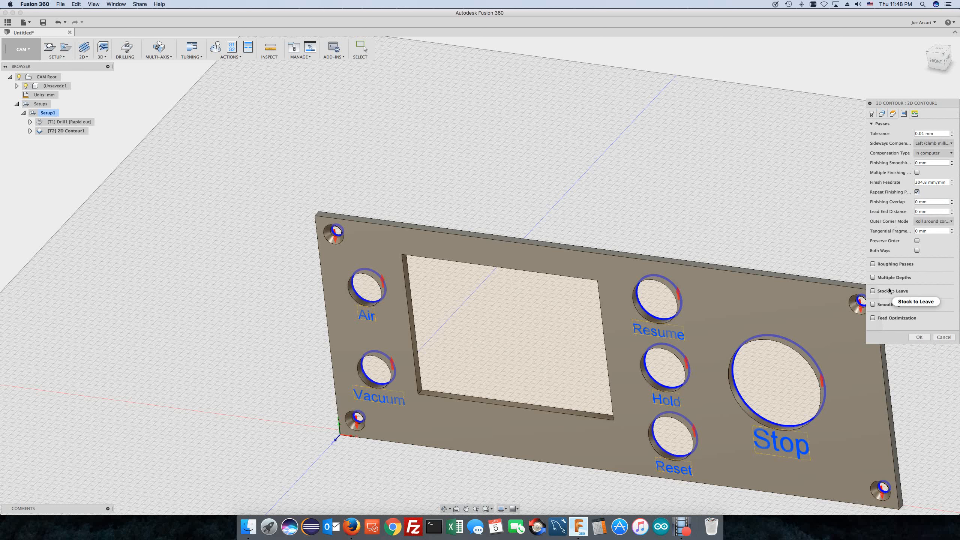
click(874, 305)
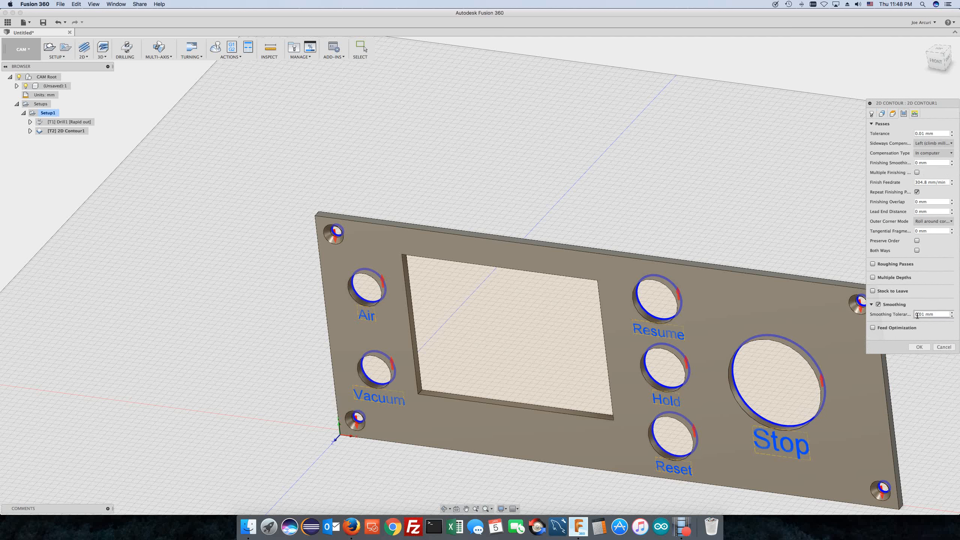
mouse_move(925, 314)
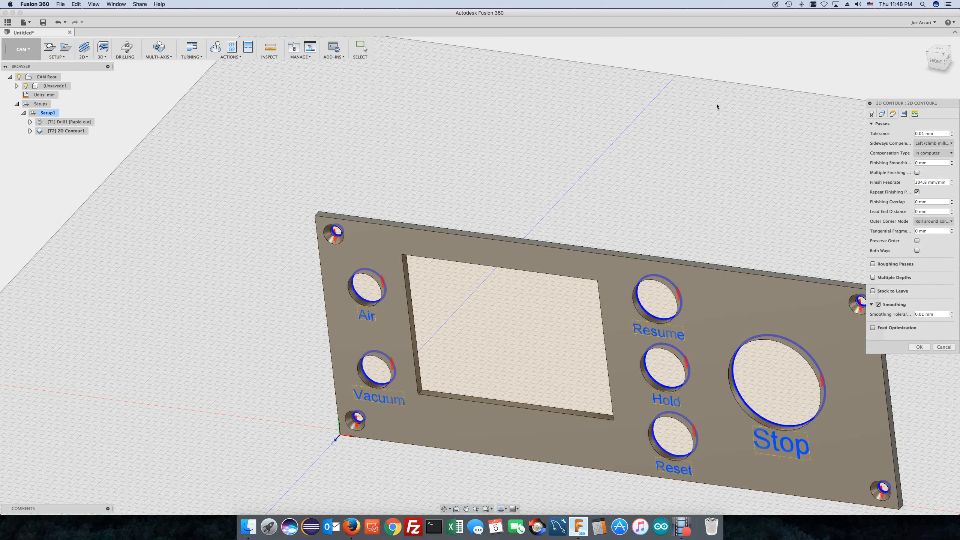
click(916, 114)
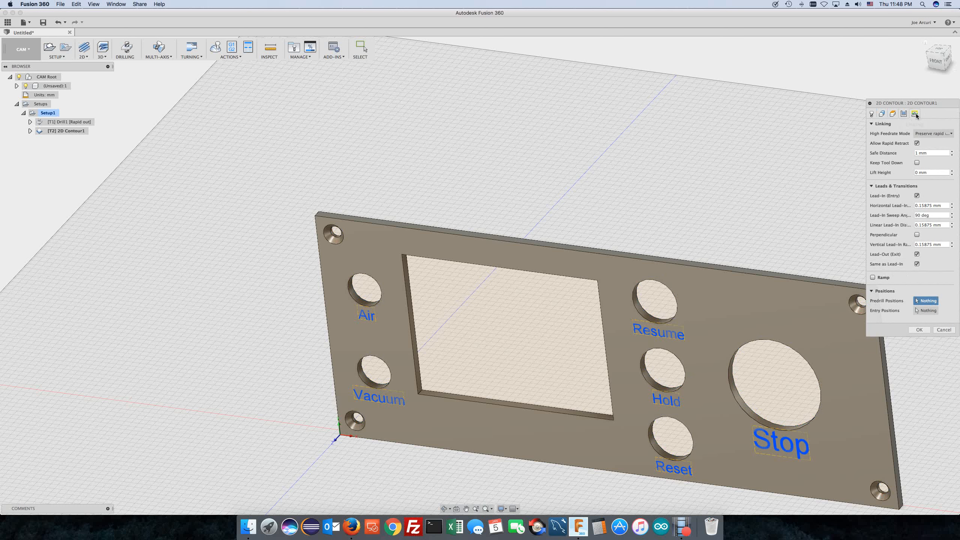
click(917, 163)
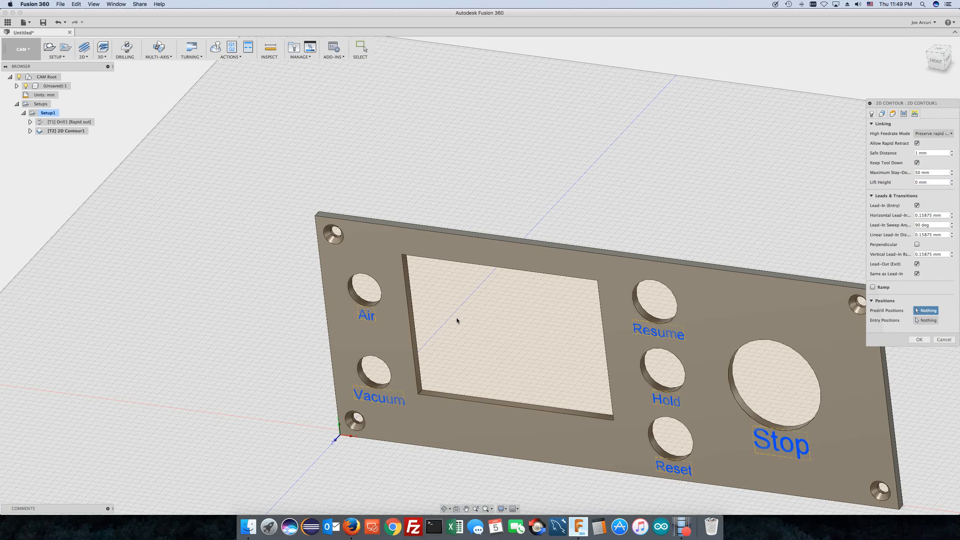
Set the two left corner holes and the Air and Vacuum holes as predrill positions for the contour.
scroll(457, 322, down, 2)
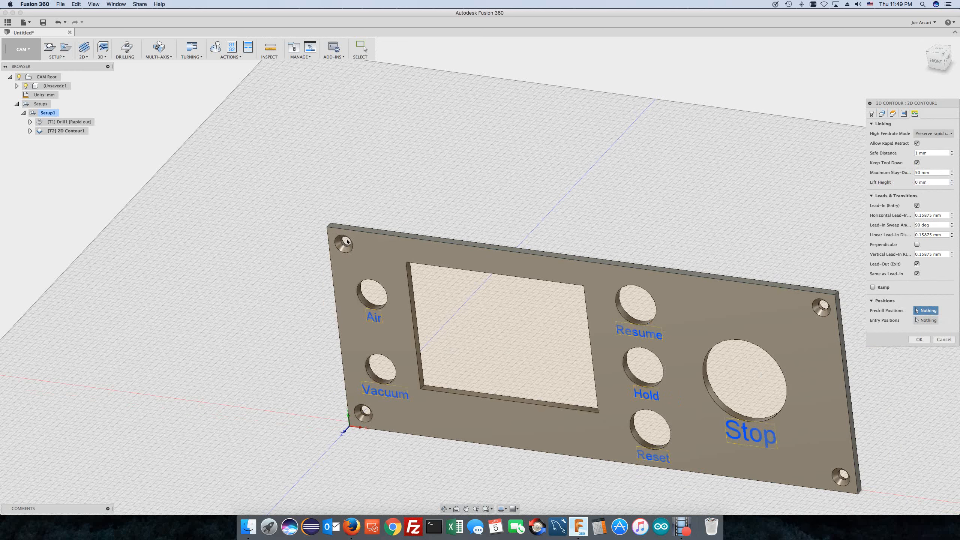
scroll(343, 246, up, 4)
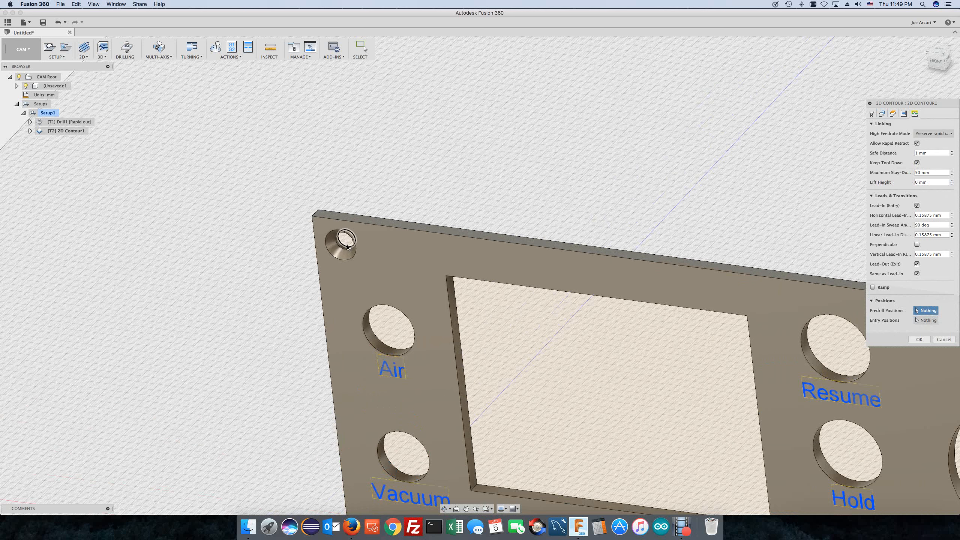
click(347, 245)
click(372, 320)
click(403, 456)
scroll(366, 265, down, 4)
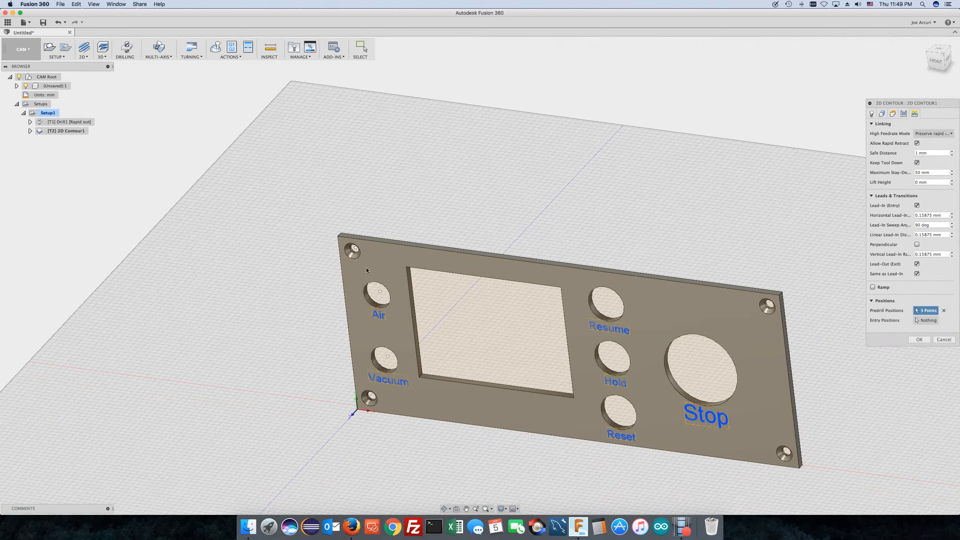
scroll(370, 397, up, 3)
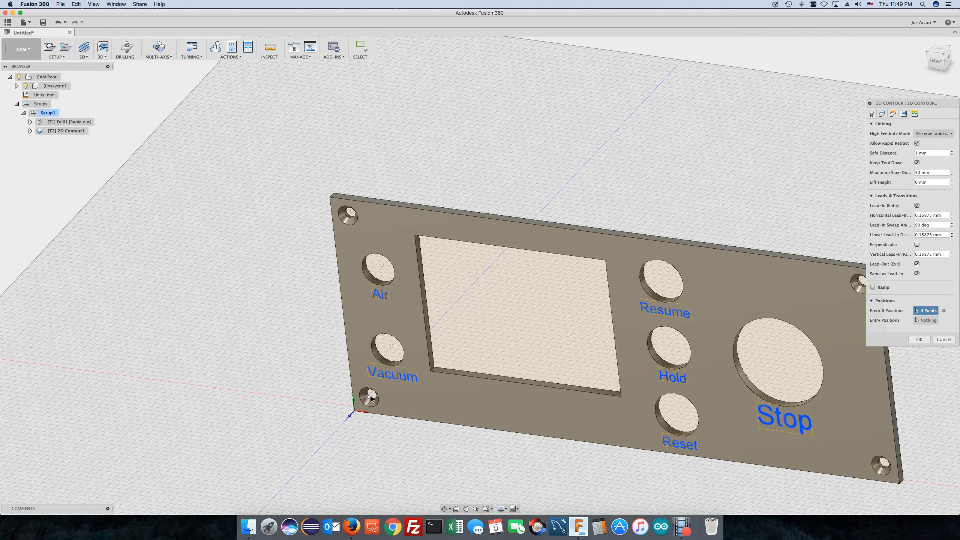
scroll(372, 399, up, 4)
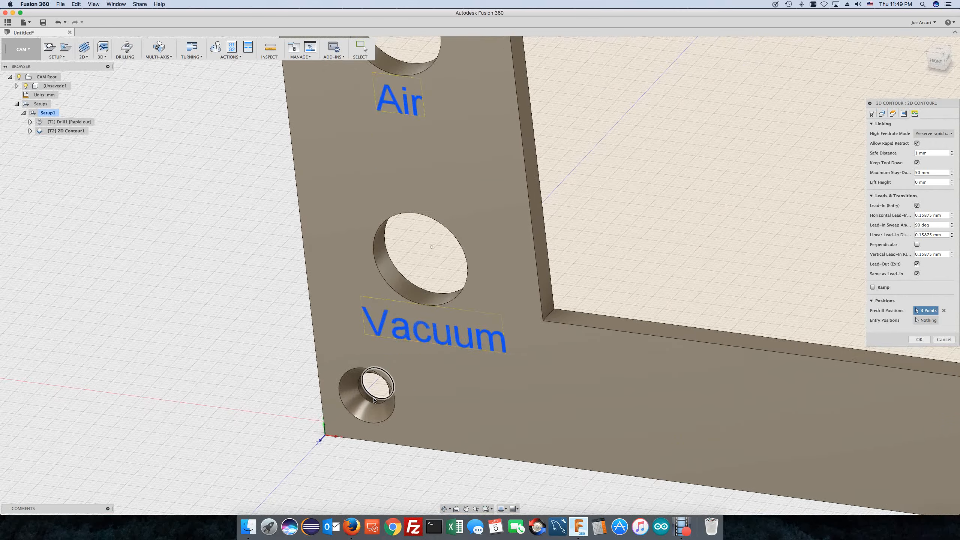
scroll(374, 400, up, 2)
click(373, 400)
scroll(373, 399, down, 3)
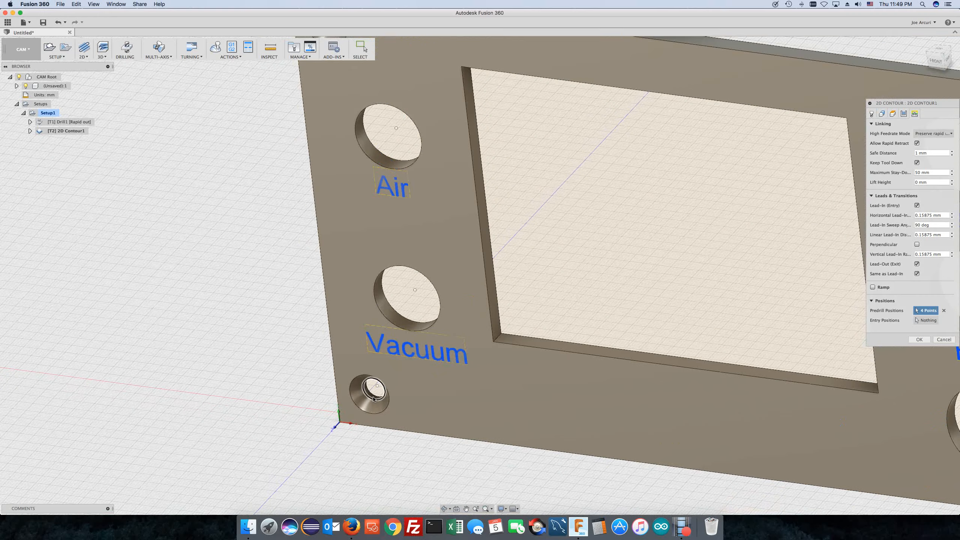
scroll(373, 399, down, 5)
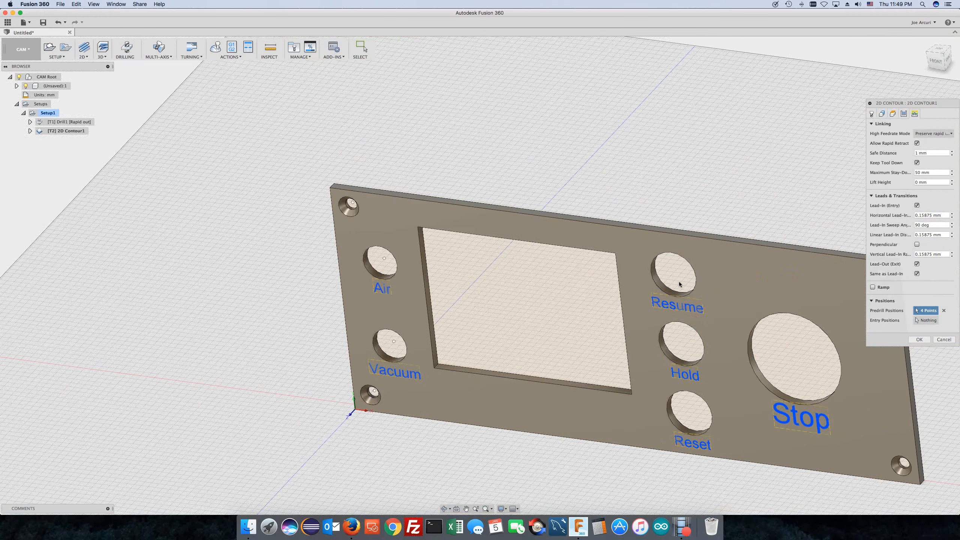
Add the Resume, Hold, Reset and Stop holes to the 2D contour's predrill positions.
click(679, 285)
click(678, 358)
click(702, 420)
click(759, 386)
scroll(499, 274, down, 3)
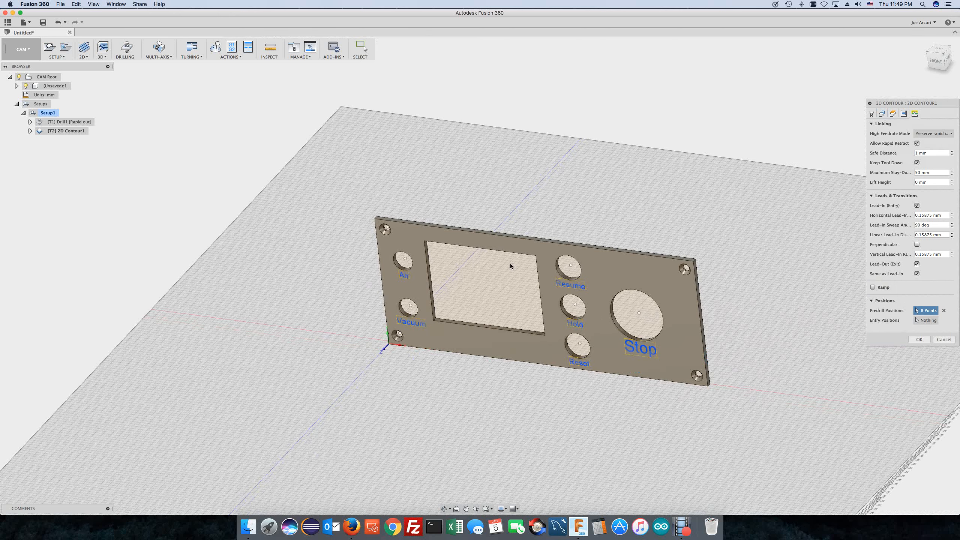
Add the two right corner holes as predrill positions and generate the 2D contour toolpath.
scroll(686, 272, up, 7)
click(685, 263)
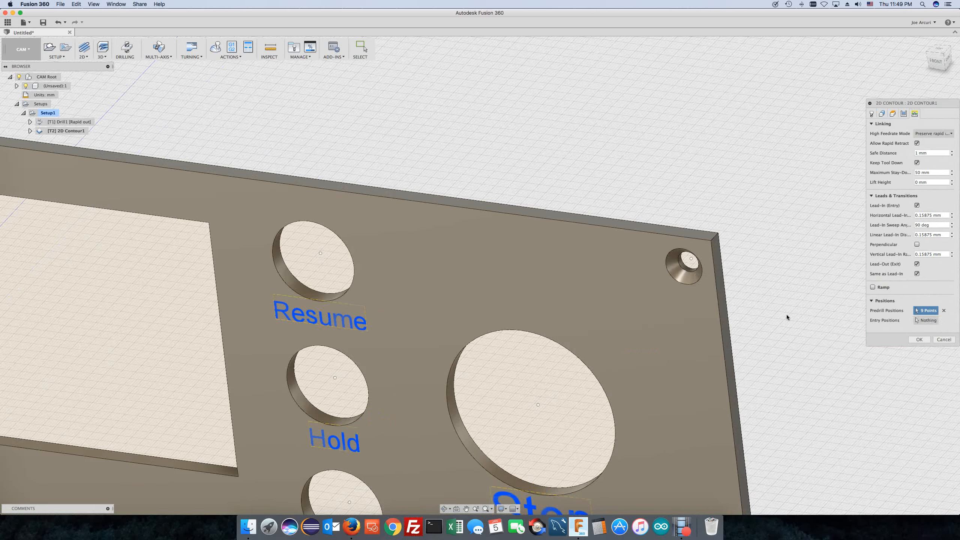
scroll(786, 314, down, 3)
scroll(752, 505, up, 3)
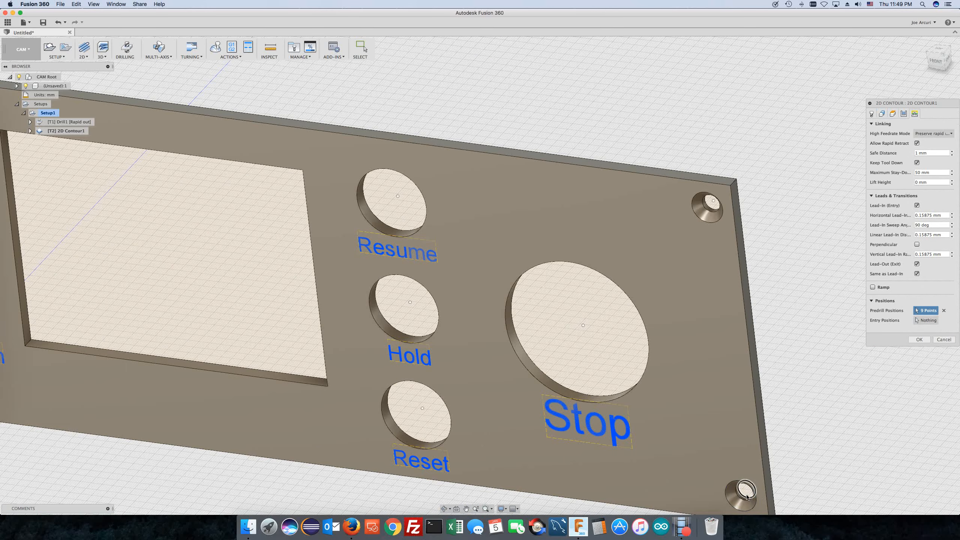
click(747, 496)
scroll(642, 284, down, 5)
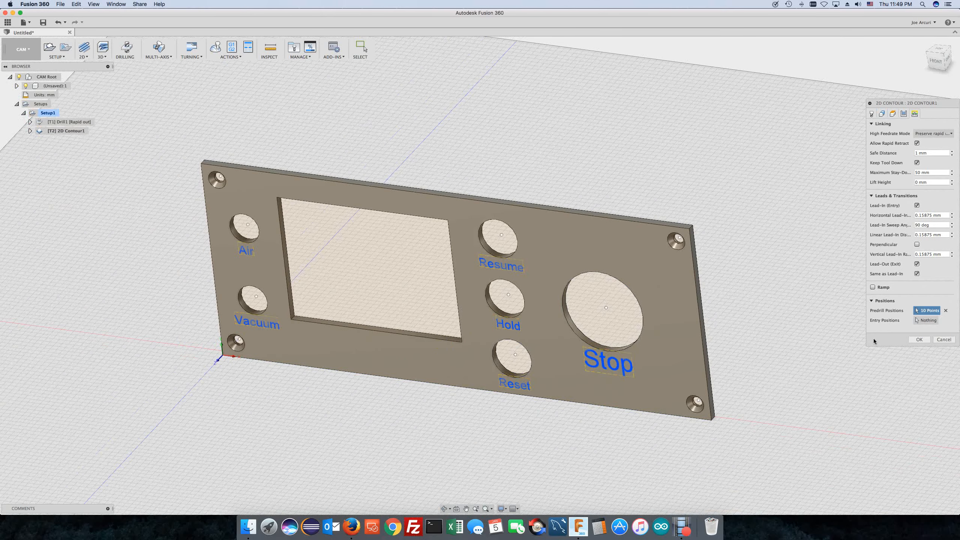
click(917, 339)
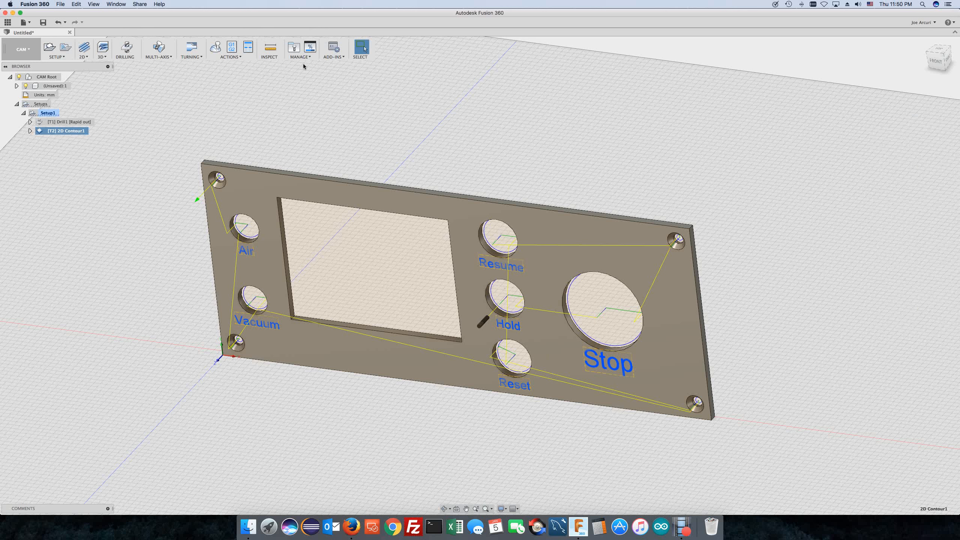
Simulate the 2D contour toolpath, then close the simulation.
click(215, 47)
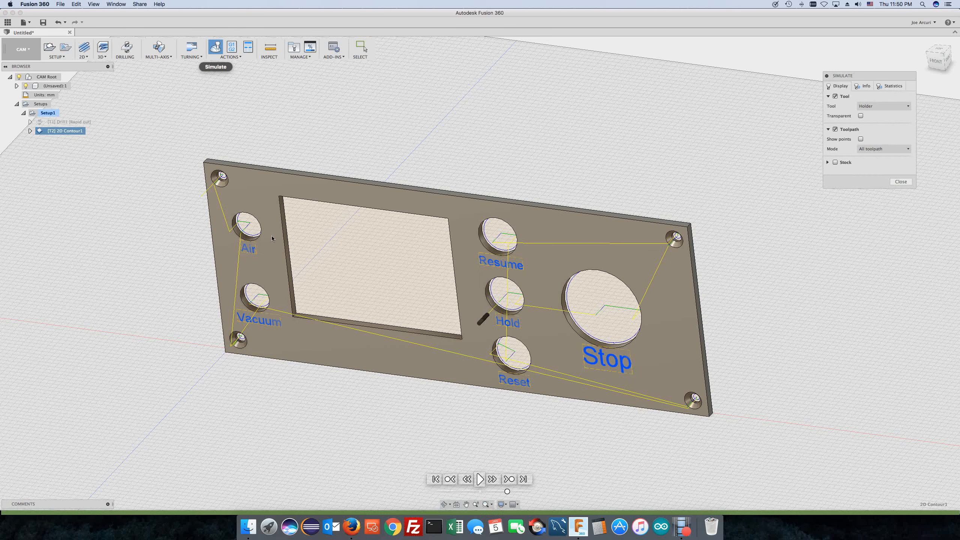
click(480, 480)
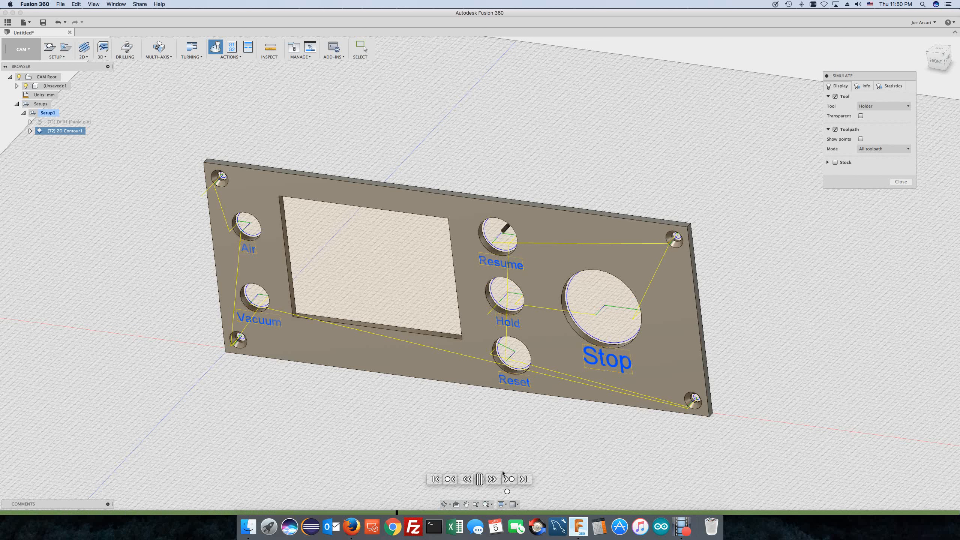
click(900, 181)
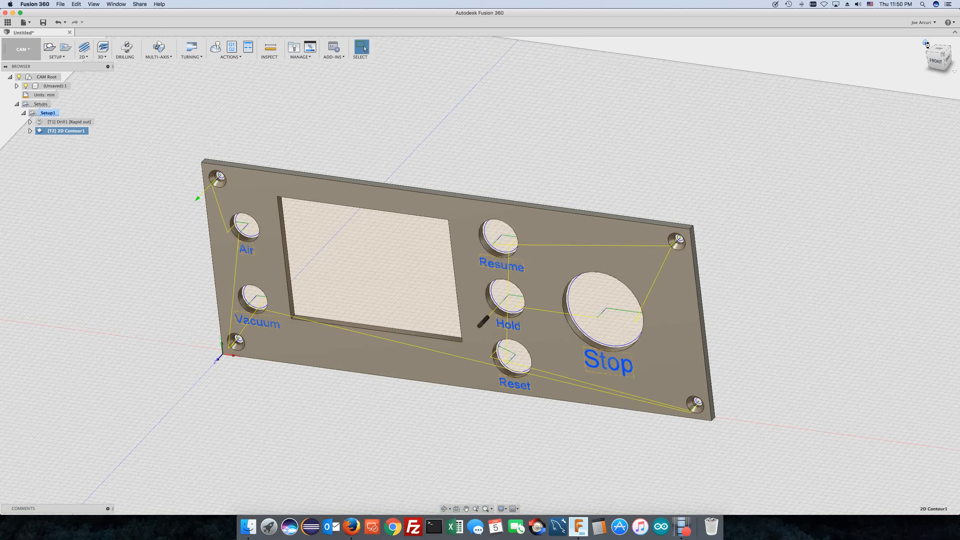
Start a second drilling operation, filter the tool library to countersinks only and assign the #60 Ø10 mm 90° countersink.
click(926, 43)
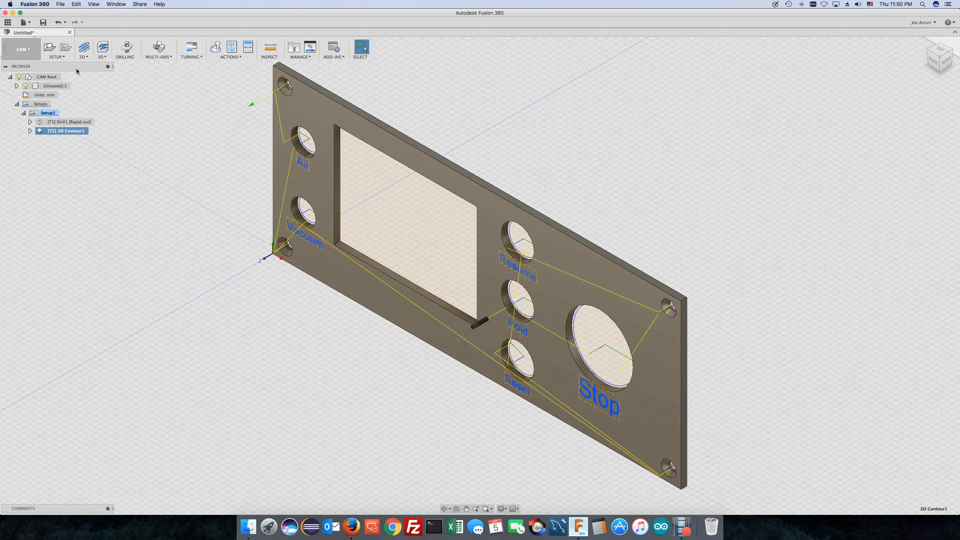
click(126, 47)
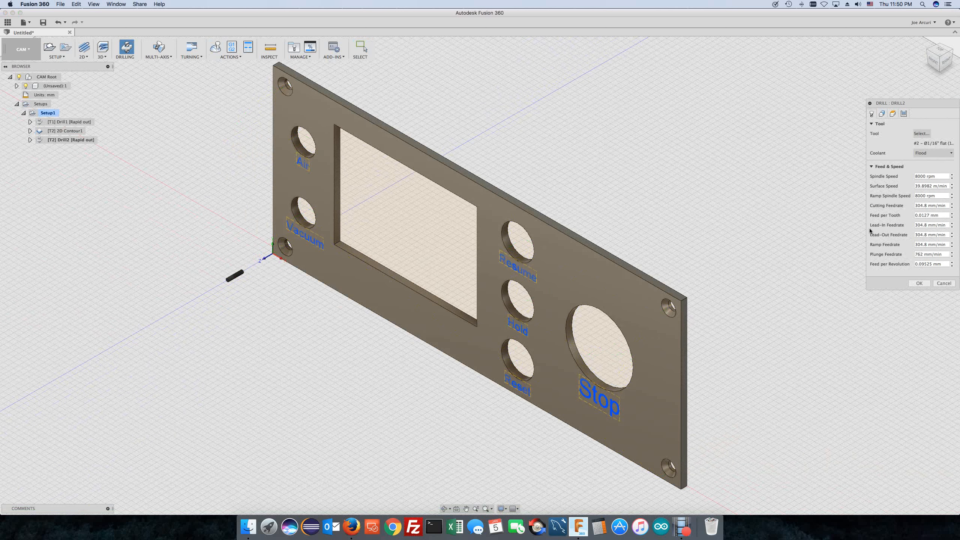
click(921, 133)
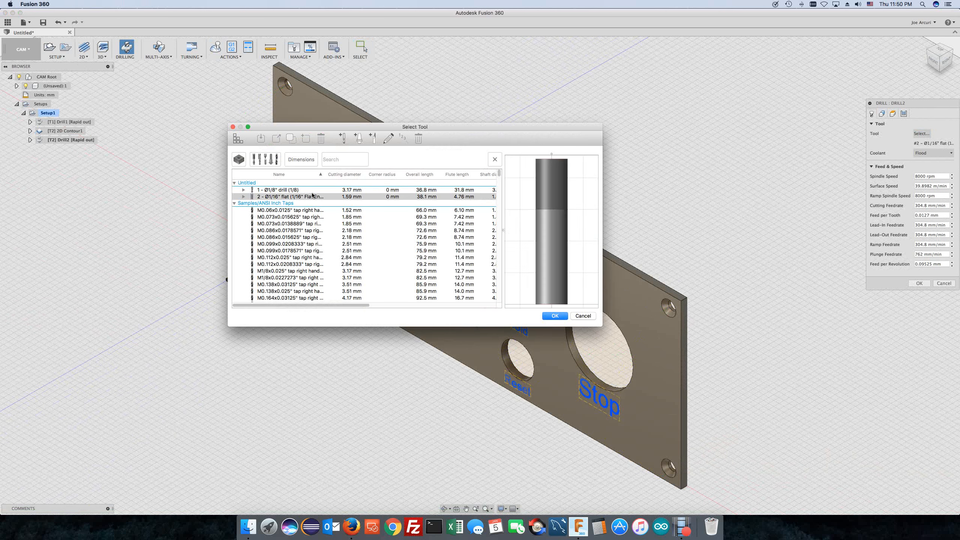
click(265, 160)
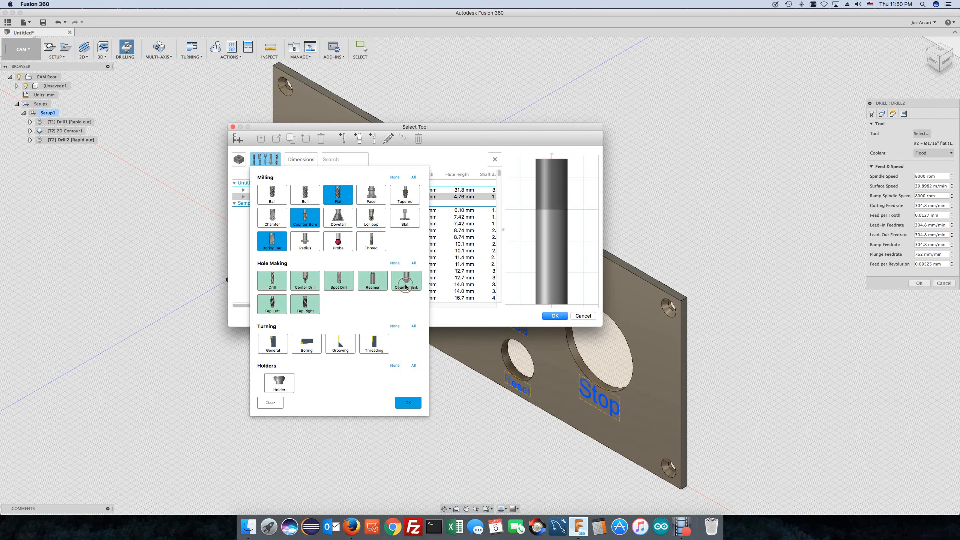
click(406, 286)
click(395, 177)
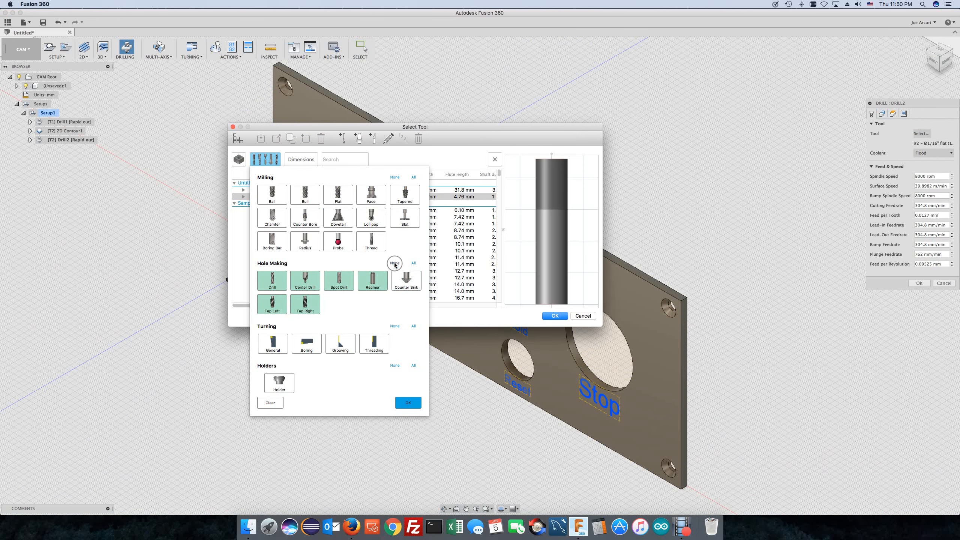
click(394, 263)
click(406, 280)
click(408, 402)
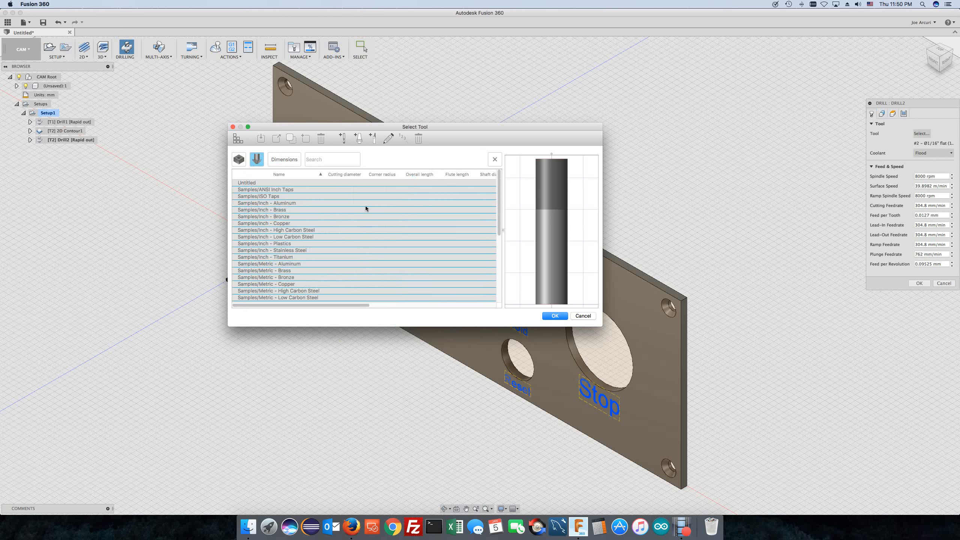
scroll(367, 246, down, 6)
double_click(279, 258)
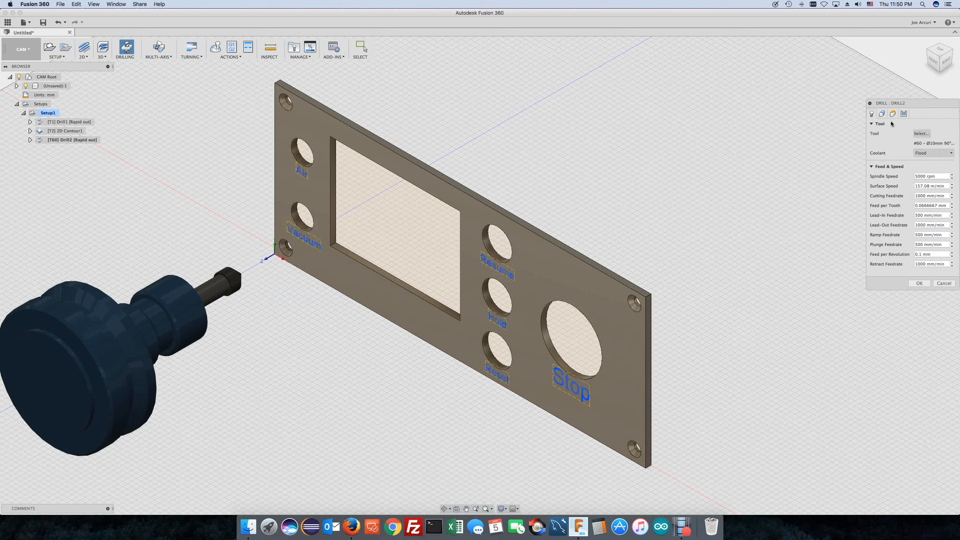
Select the four corner countersink faces for drilling and generate the operation with default heights and the rapid-out cycle.
click(881, 114)
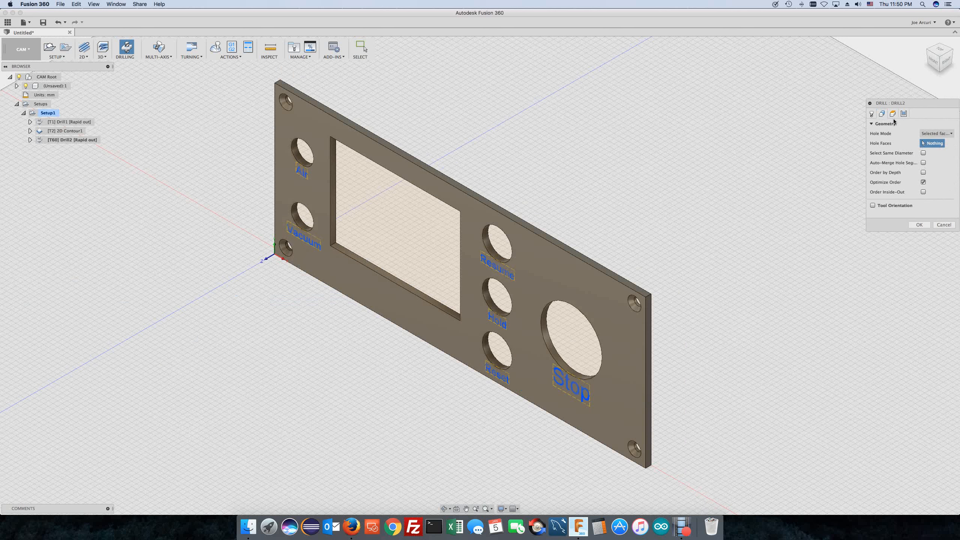
click(285, 103)
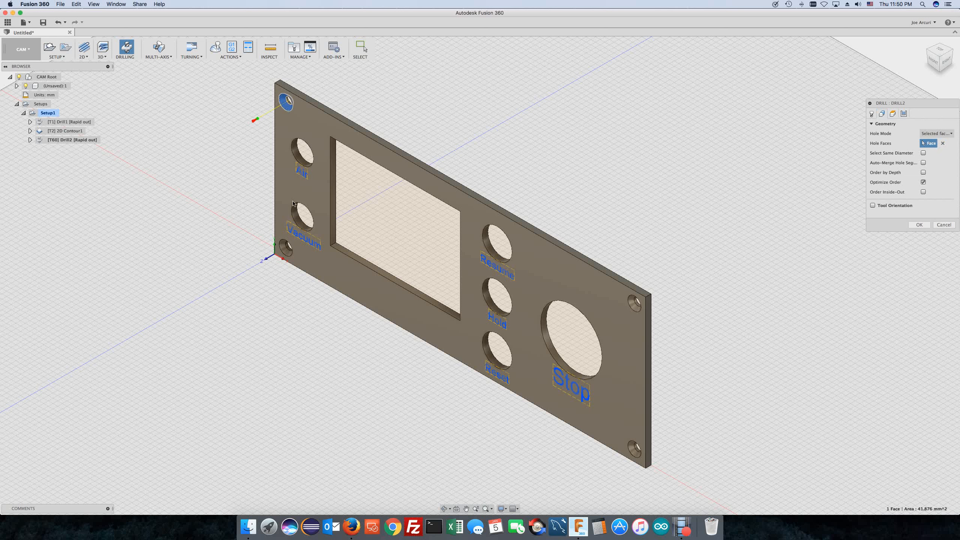
click(281, 249)
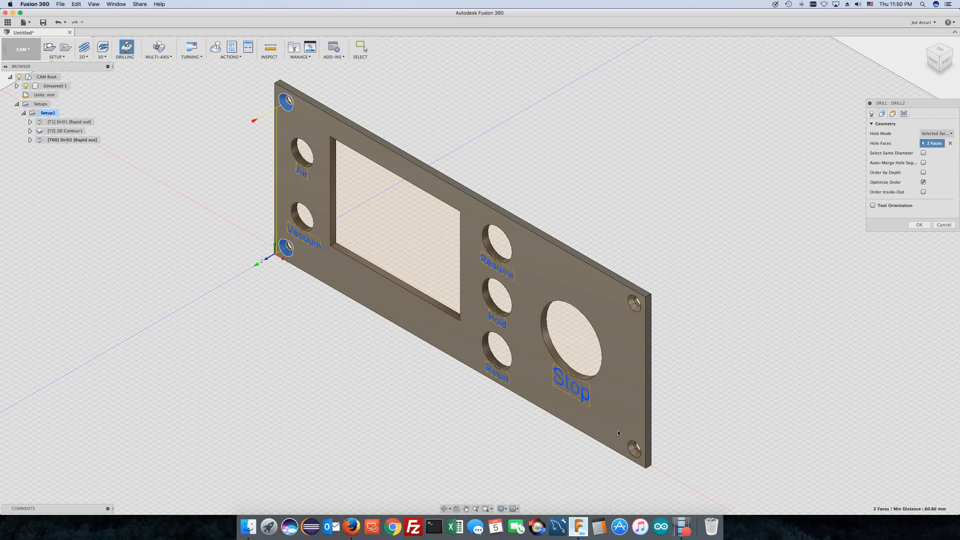
click(635, 448)
click(635, 303)
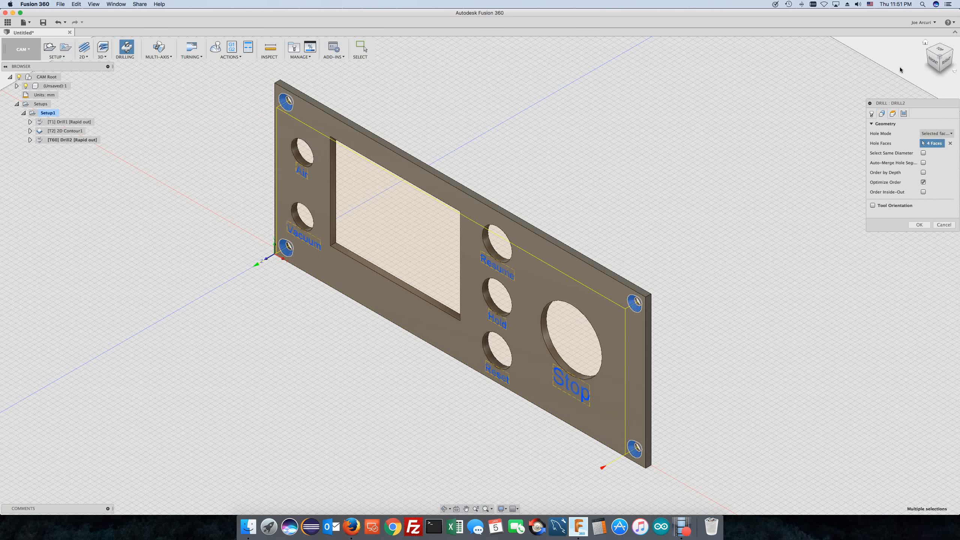
click(893, 114)
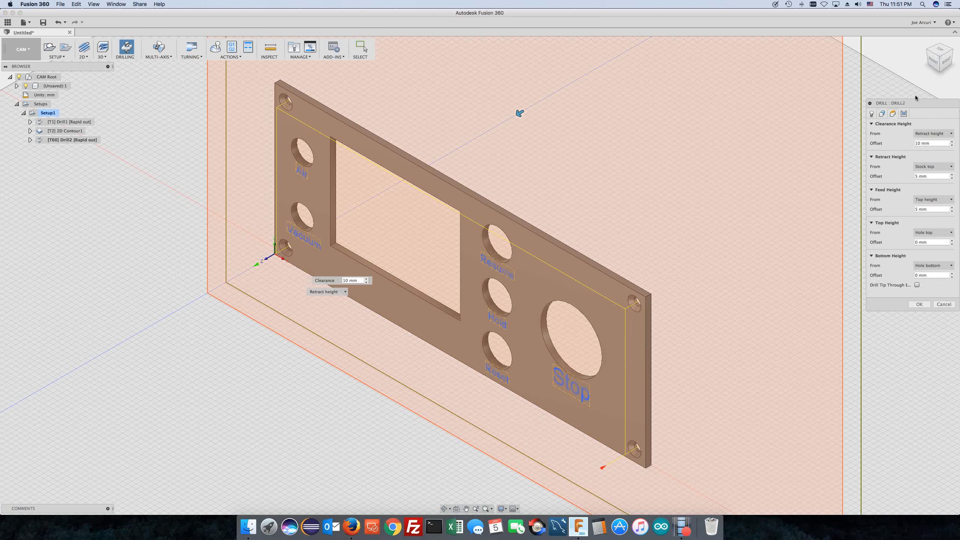
click(904, 114)
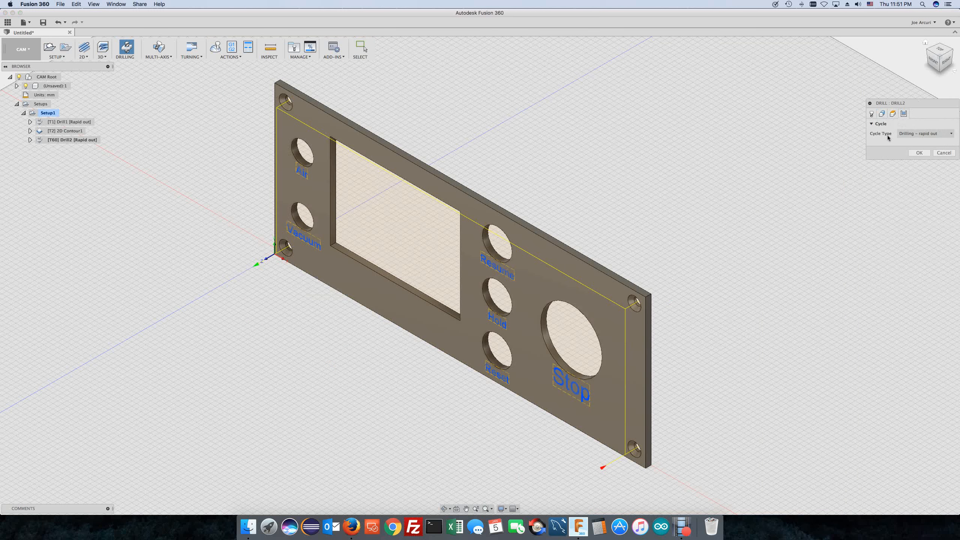
click(918, 153)
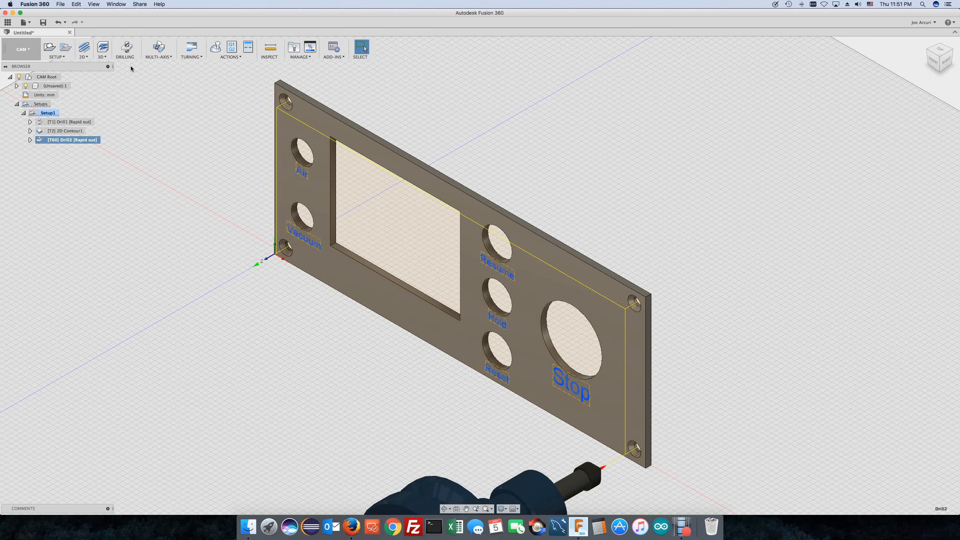
Start an Engrave operation and assign the #50 Ø10 mm chamfer mill from the Samples/Tutorial library.
scroll(232, 208, down, 1)
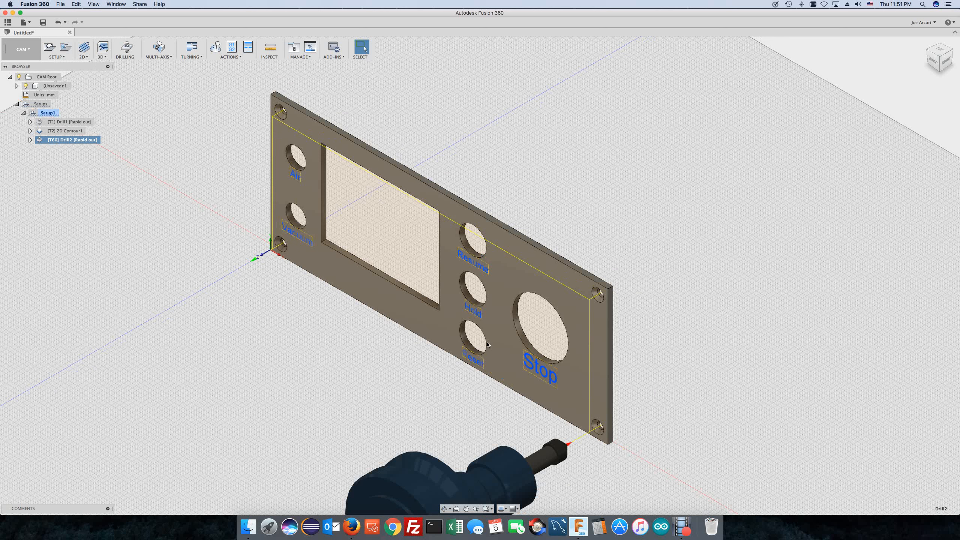
click(83, 58)
click(123, 135)
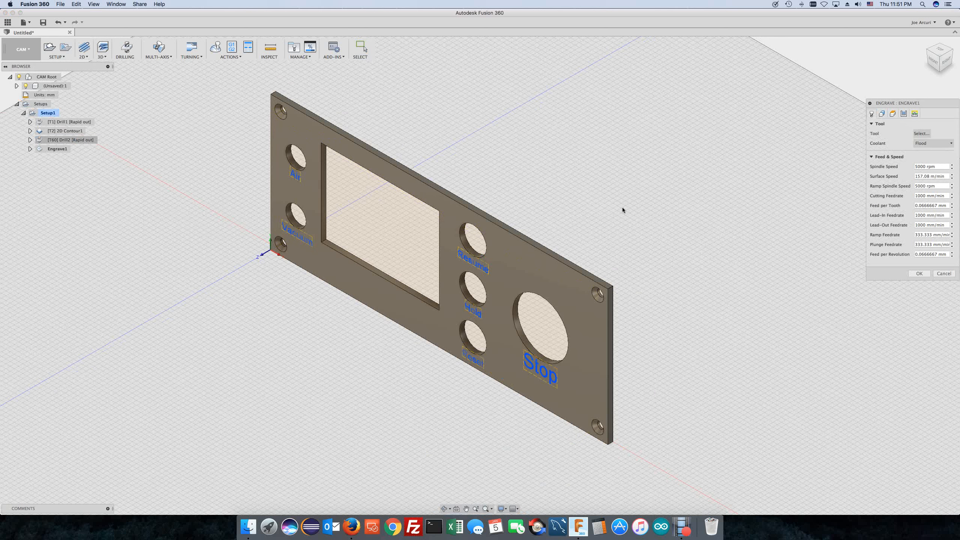
click(922, 133)
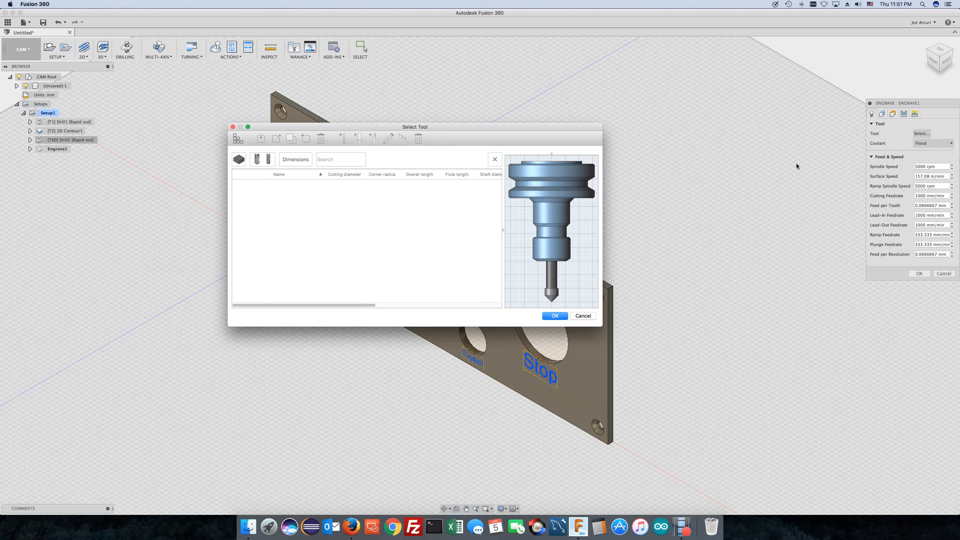
scroll(297, 227, down, 15)
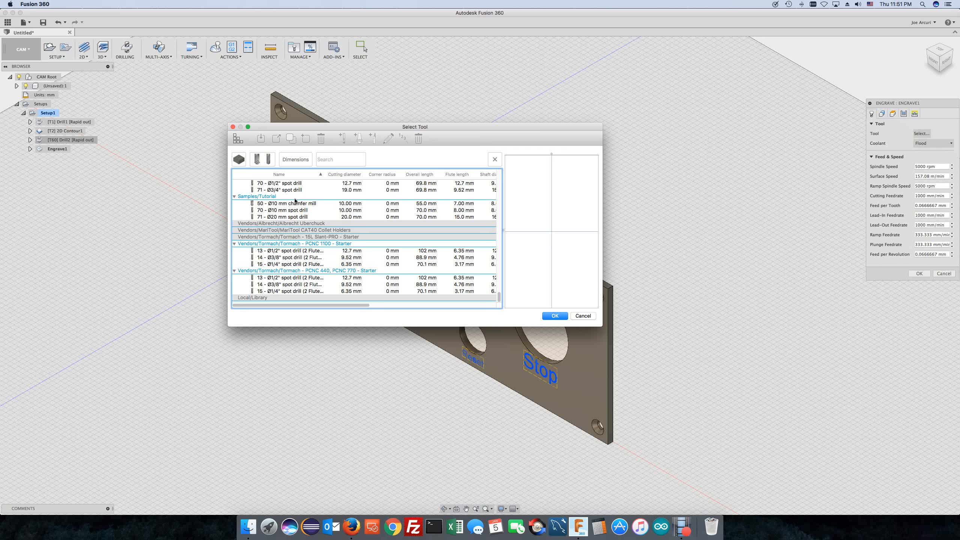
double_click(295, 203)
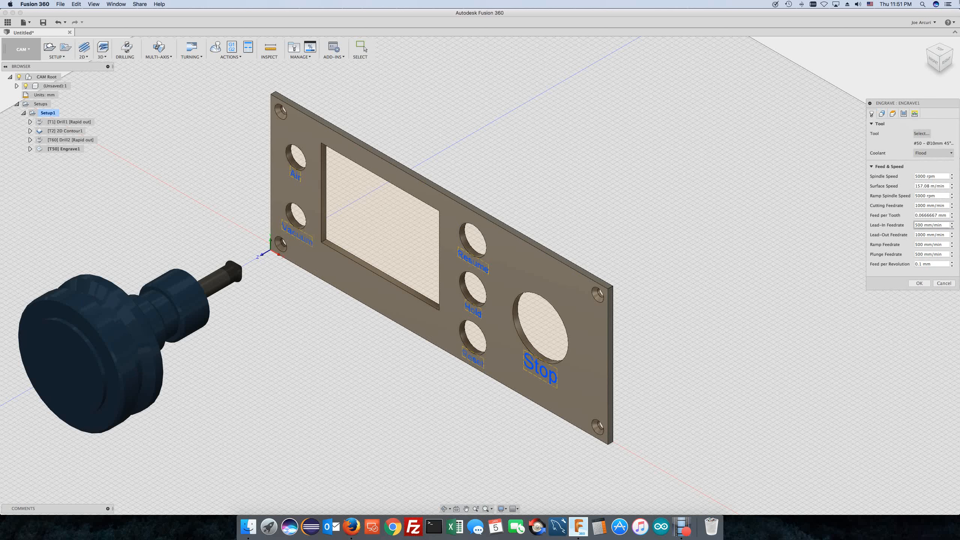
Select the Air, Vacuum, Resume, Hold, Reset and Stop labels as the engraving contours.
click(882, 114)
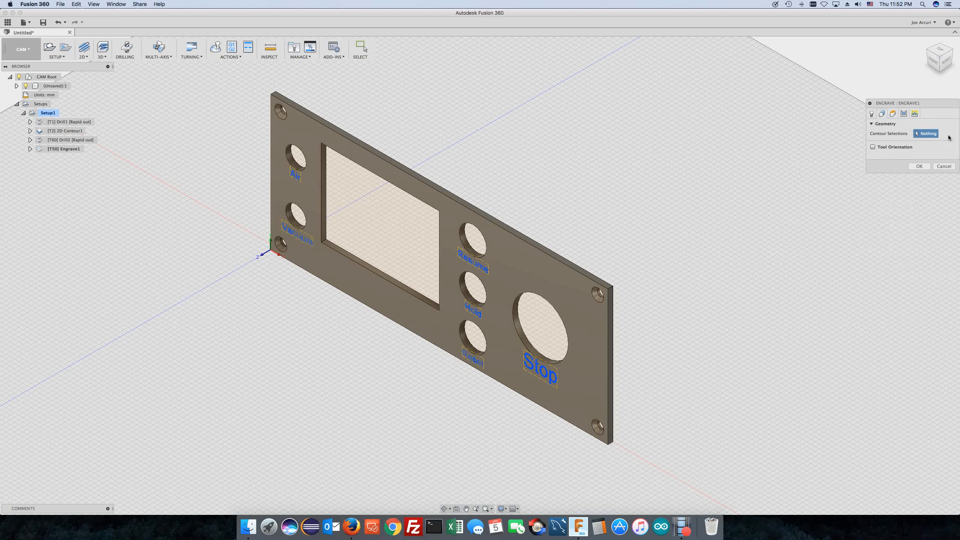
click(294, 177)
click(292, 235)
click(465, 261)
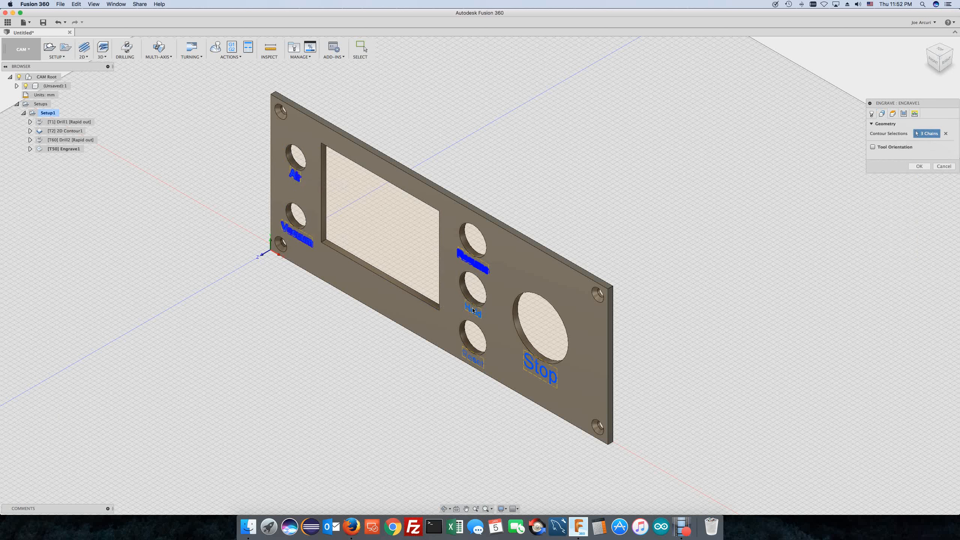
click(474, 311)
click(479, 364)
click(534, 369)
Review the engraving's heights, passes and linking settings, keep the defaults and generate the toolpath.
click(893, 114)
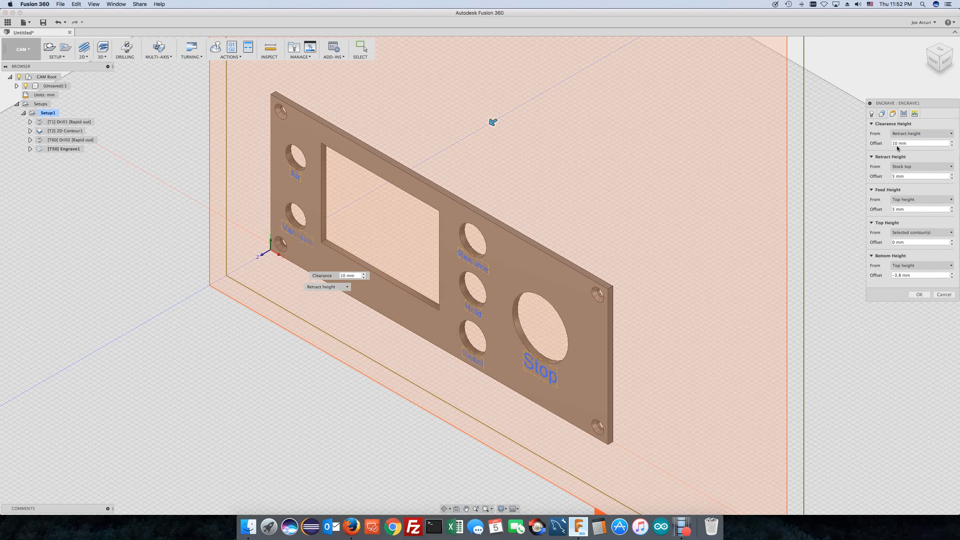
click(903, 114)
click(914, 114)
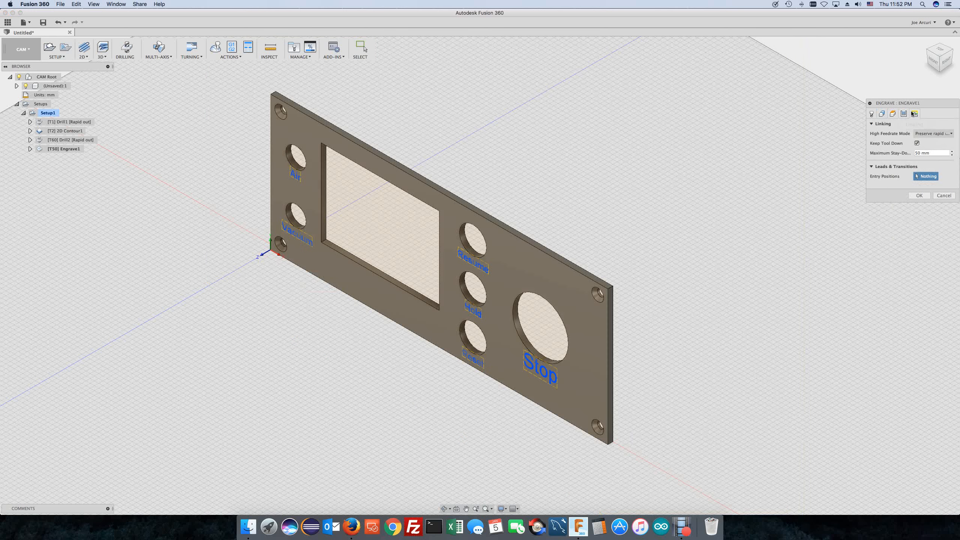
click(920, 196)
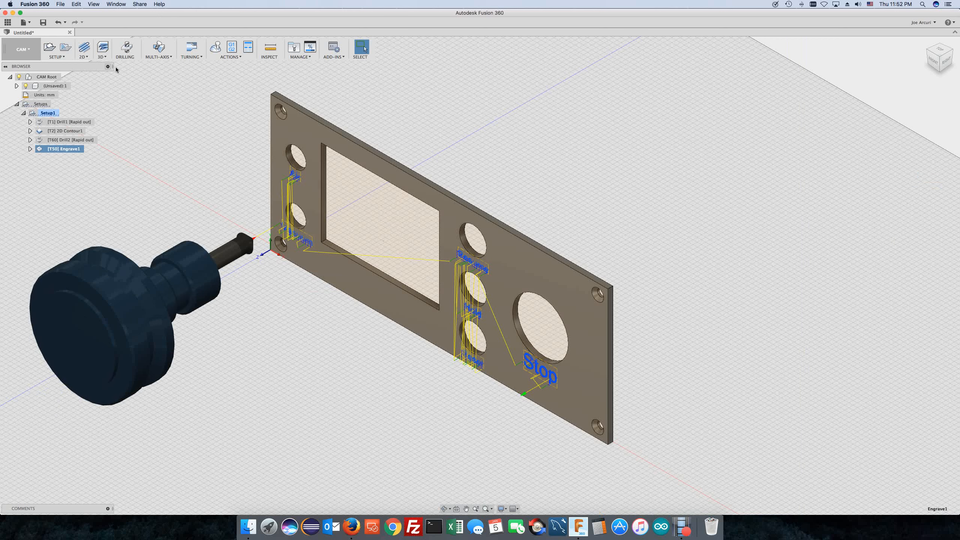
Start a 2D Adaptive Clearing operation and assign the Ø1/8" flat endmill from the Samples/Inch - Aluminum library.
click(84, 53)
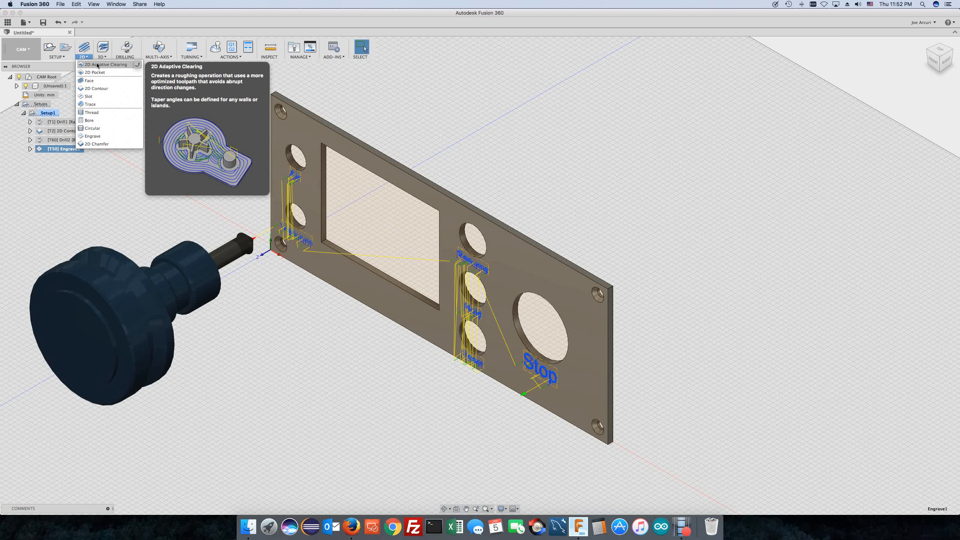
click(98, 64)
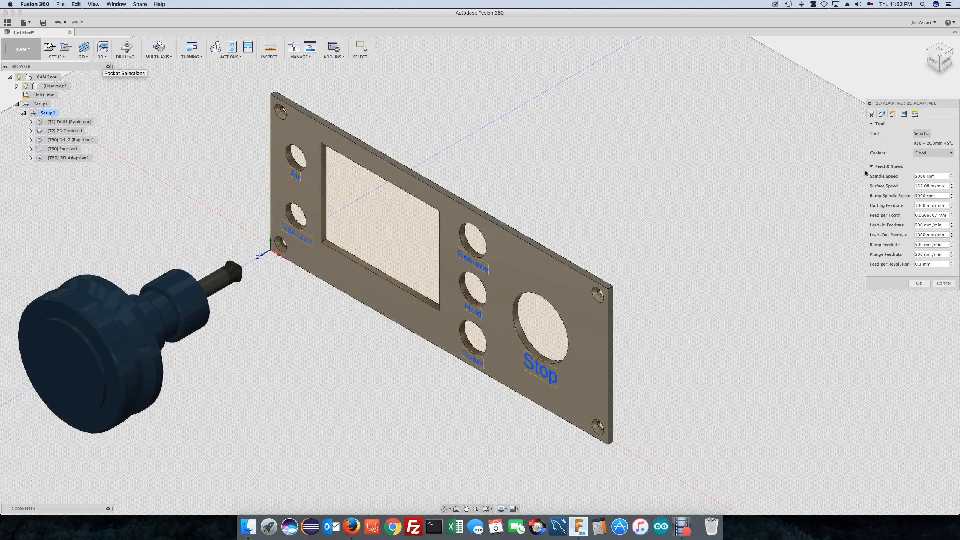
click(921, 134)
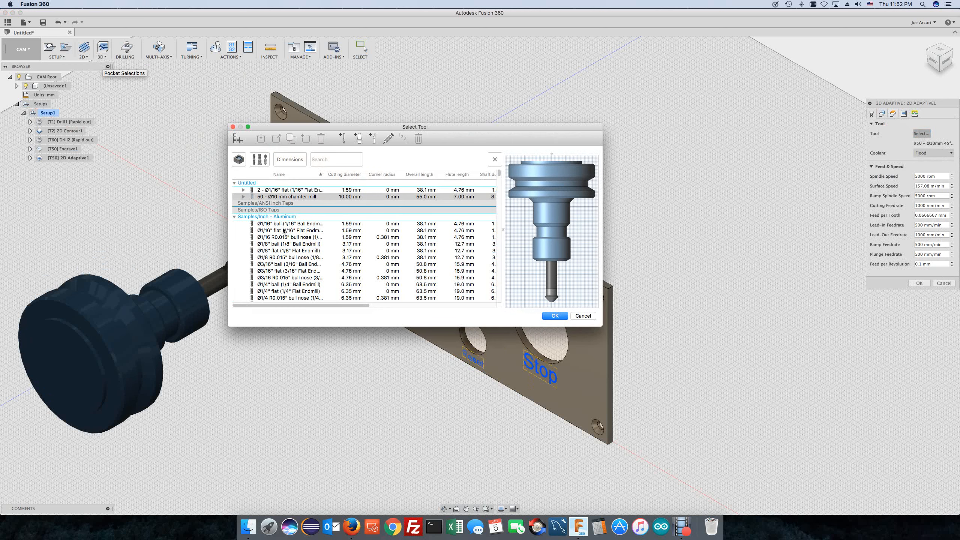
click(282, 250)
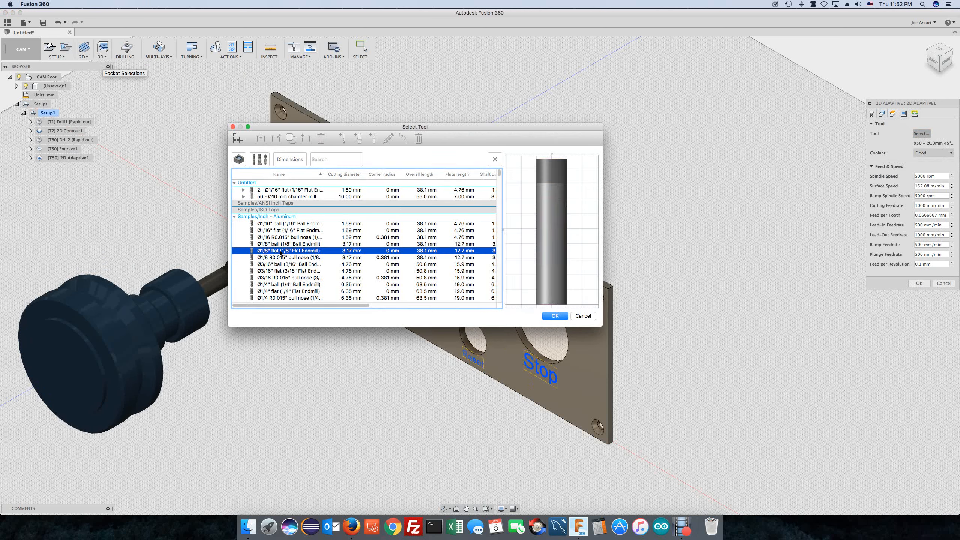
double_click(286, 252)
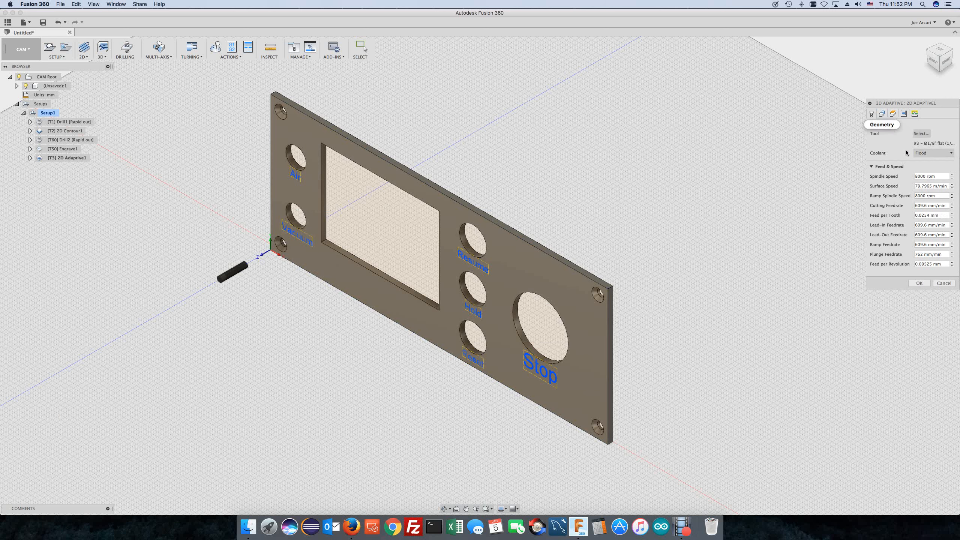
Select the back edge chain of the rectangular display cutout as the pocket and keep the default heights.
click(882, 114)
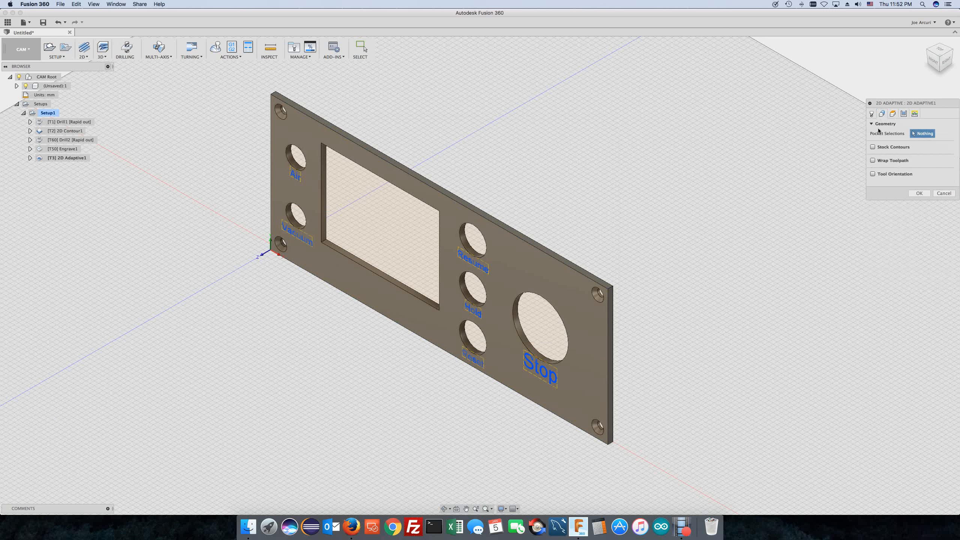
click(374, 267)
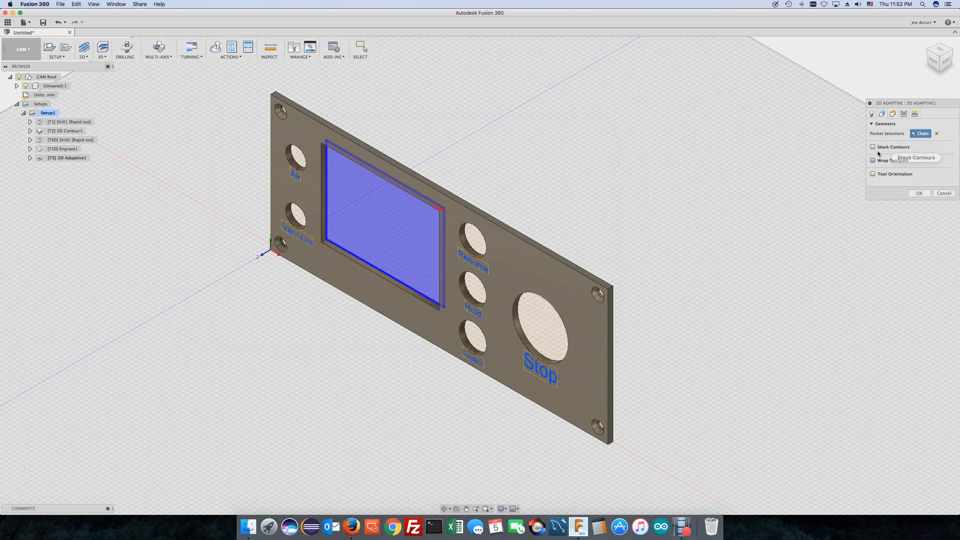
click(894, 114)
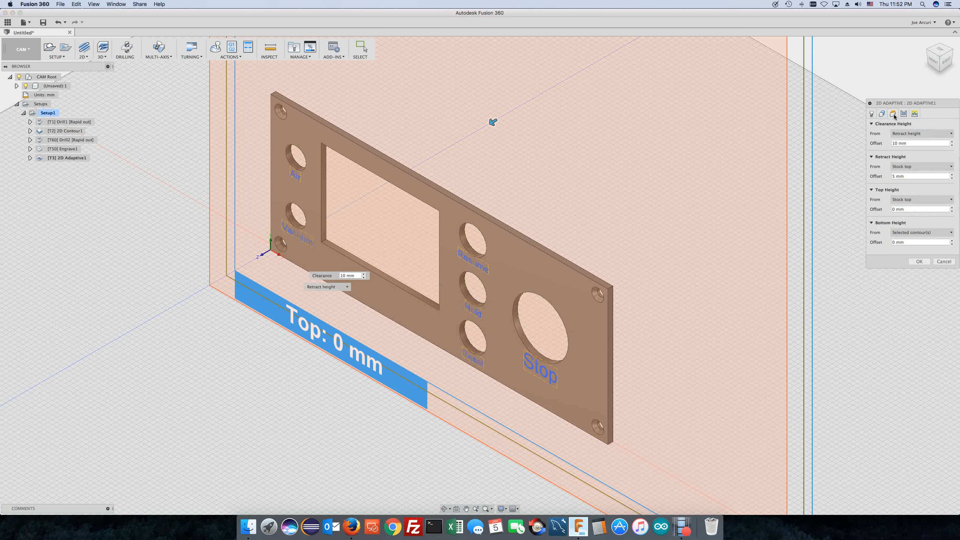
Disable Stock to Leave, enable Smoothing and generate the adaptive toolpath with the default linking settings.
click(903, 114)
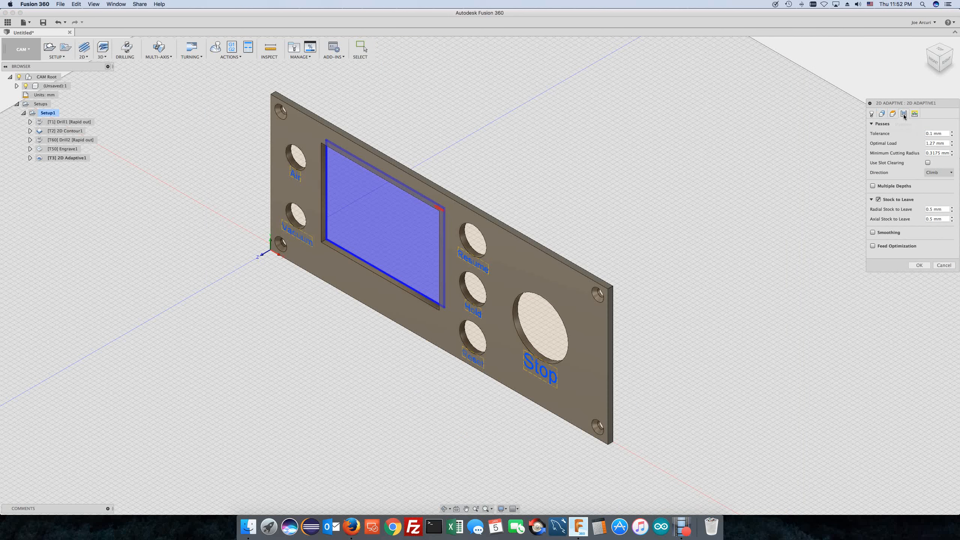
click(879, 200)
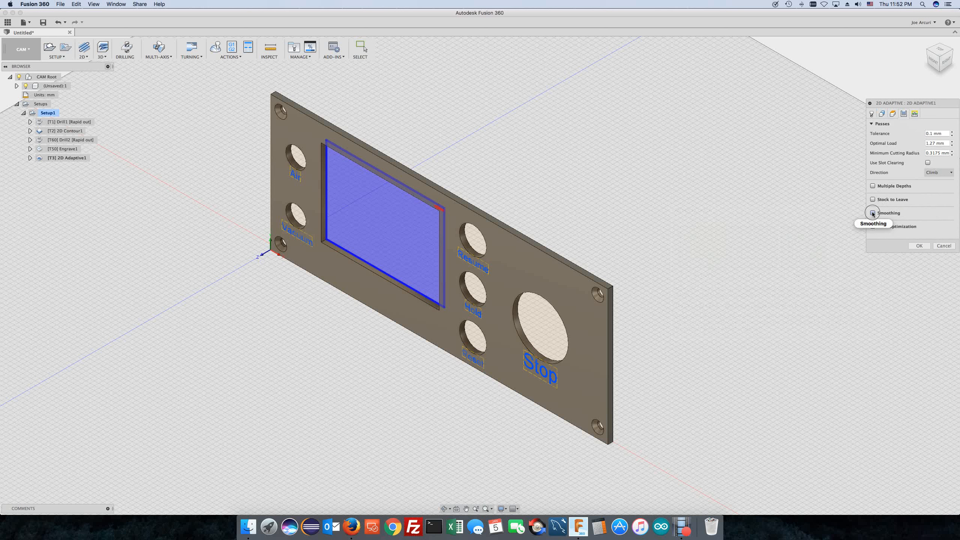
click(872, 213)
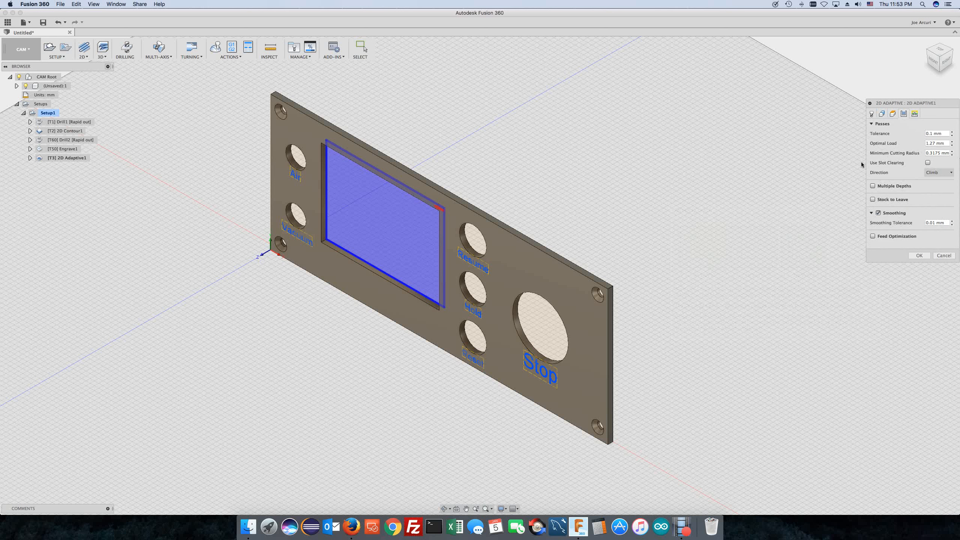
click(916, 114)
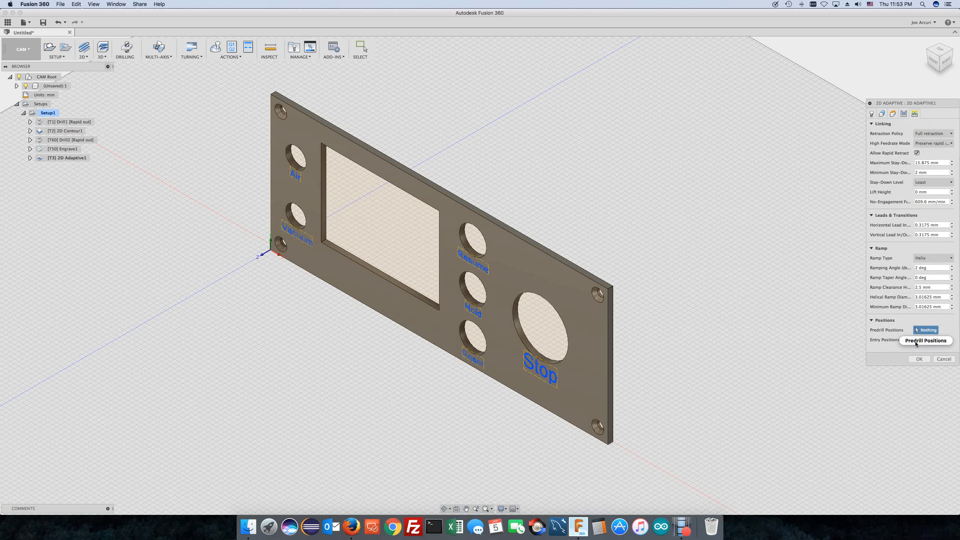
click(920, 359)
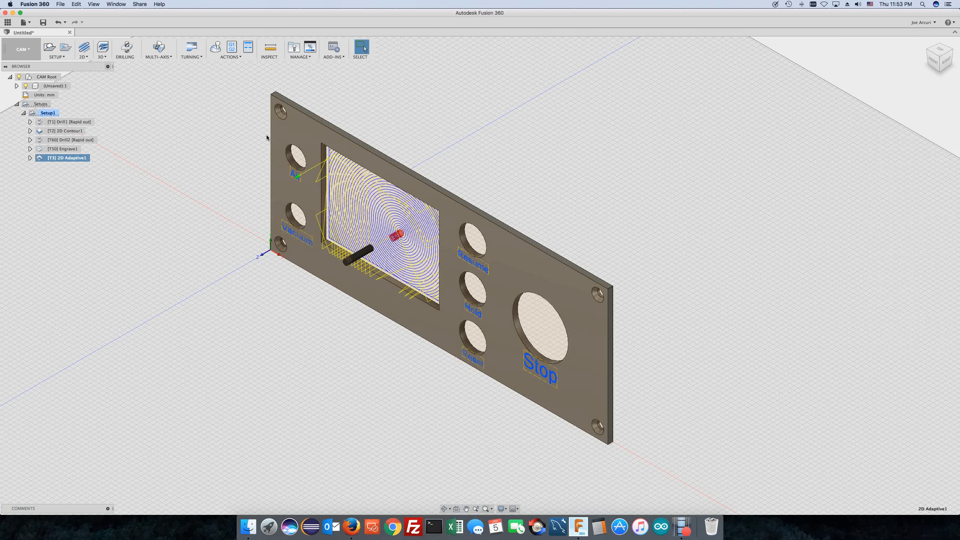
Simulate the adaptive clearing toolpath of the display cutout and close the simulation.
click(215, 47)
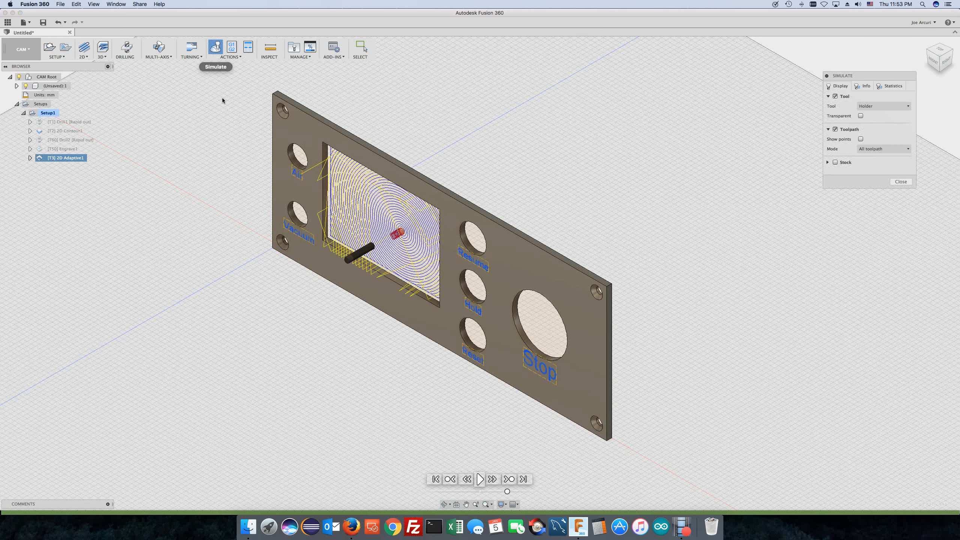
click(481, 480)
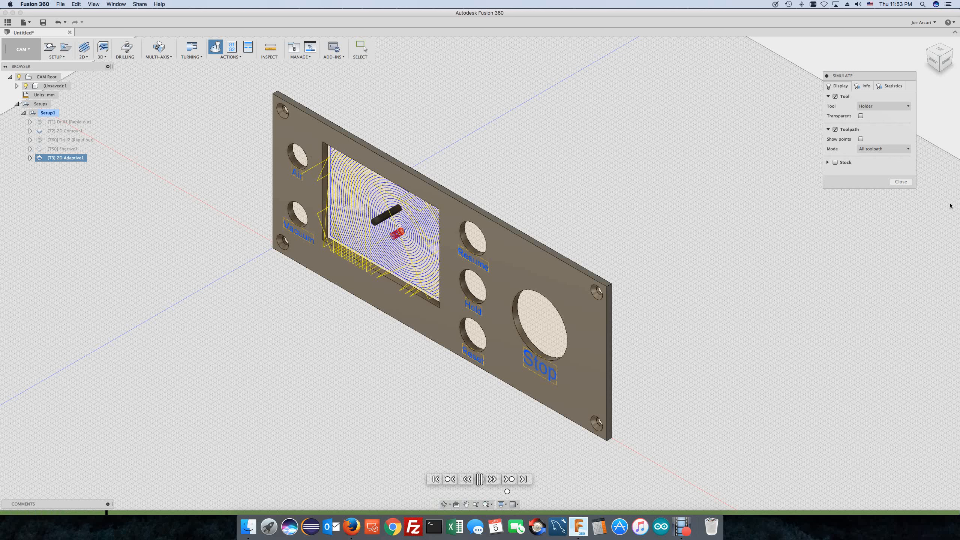
click(901, 181)
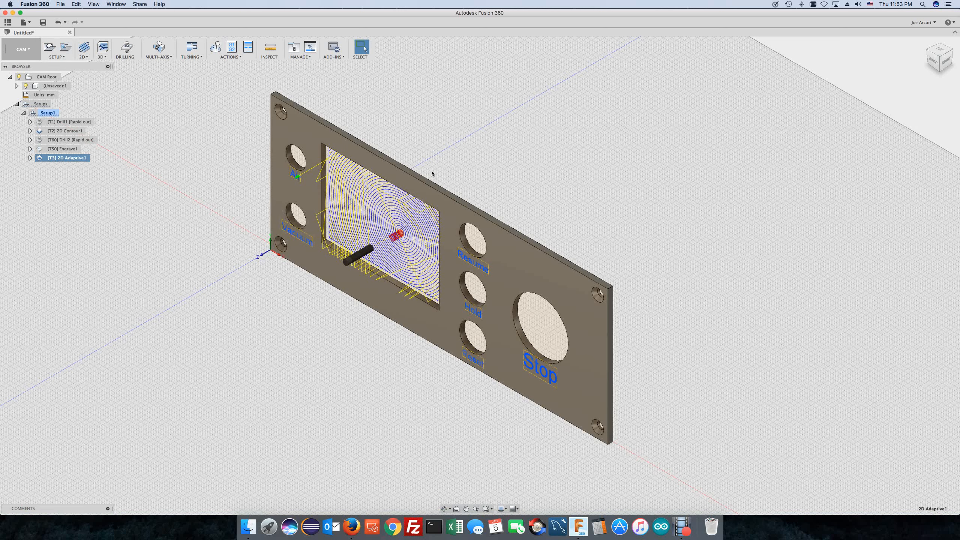
Start a 2D Contour operation in Setup1 and assign the #2 Ø1/16" flat endmill from the document's tools.
click(48, 113)
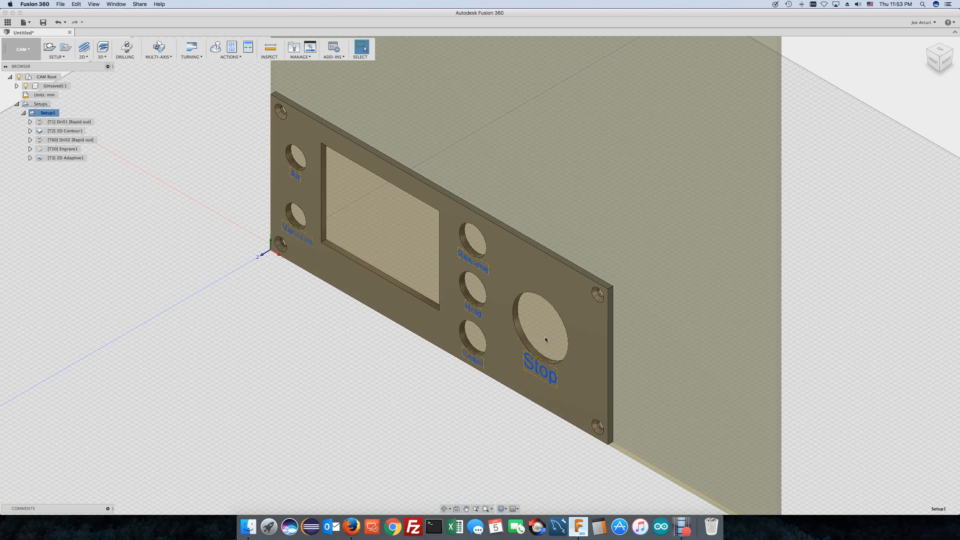
scroll(589, 350, down, 5)
scroll(589, 353, down, 2)
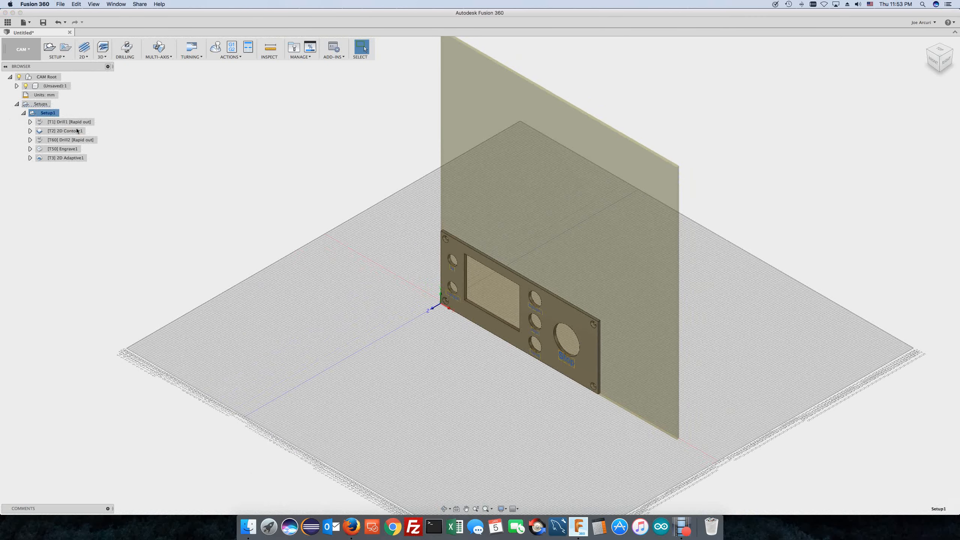
click(84, 57)
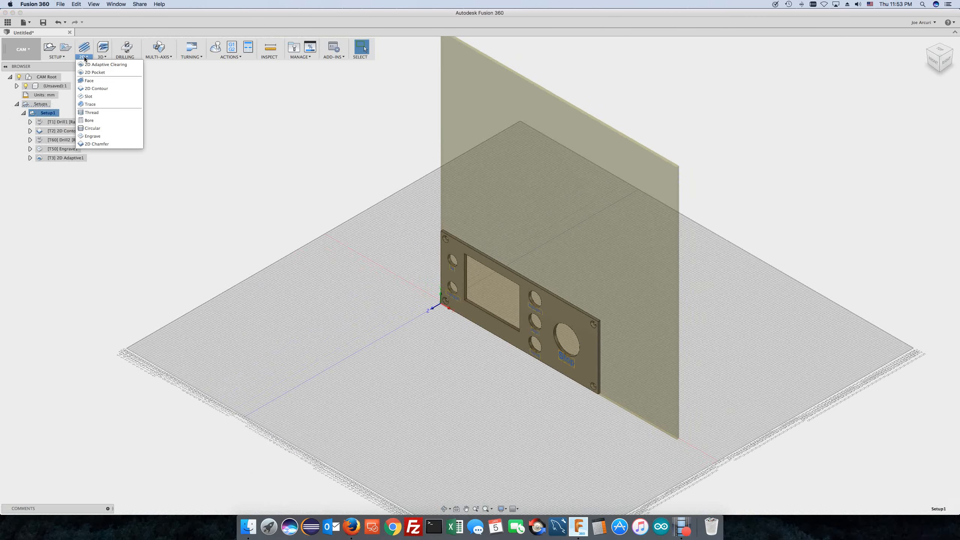
click(89, 89)
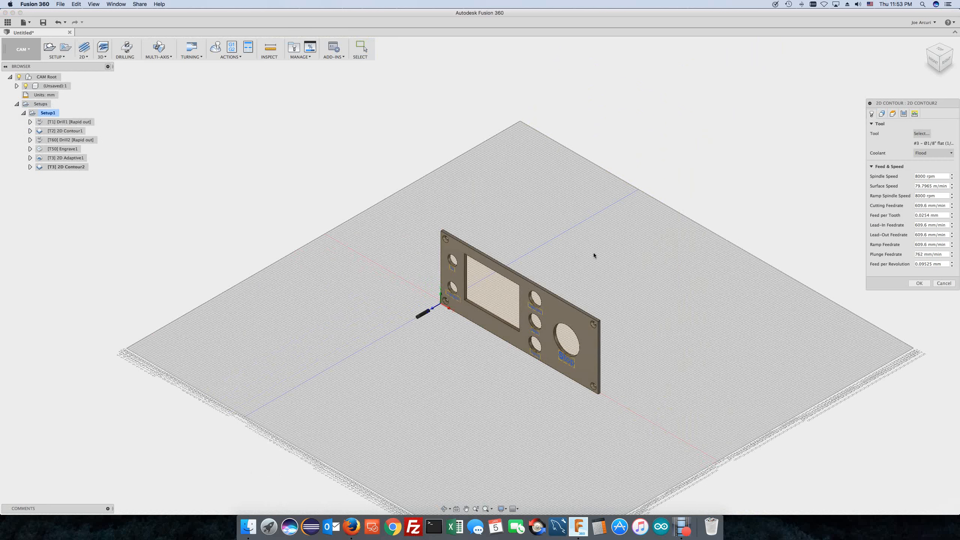
scroll(805, 236, up, 2)
click(921, 134)
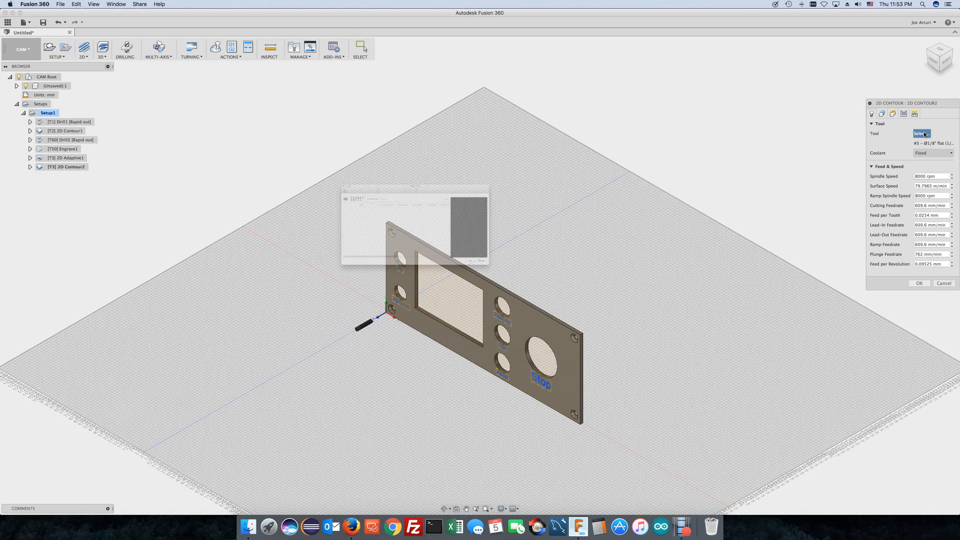
click(275, 190)
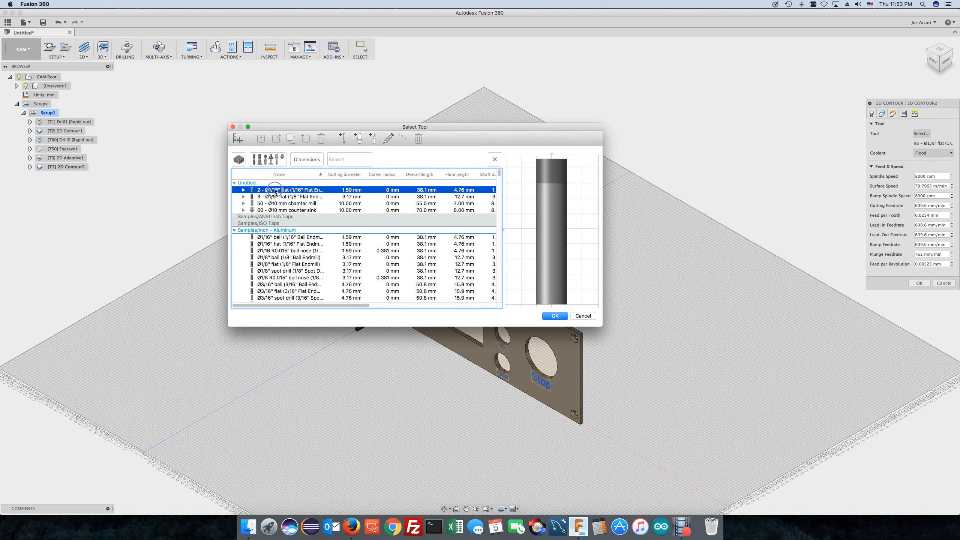
click(555, 316)
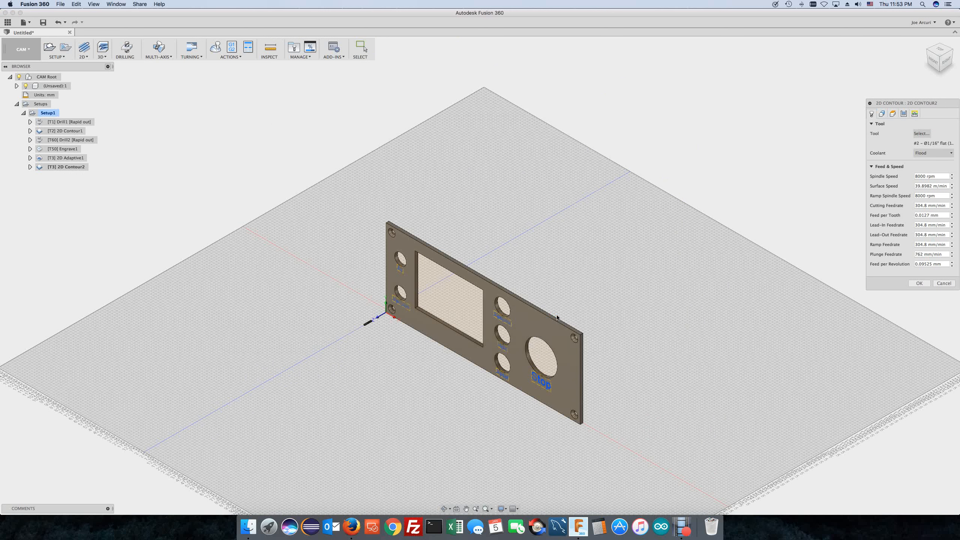
Select the plate's back outline as an open contour covering only its upper long edge and the short edge at the Stop end.
click(881, 115)
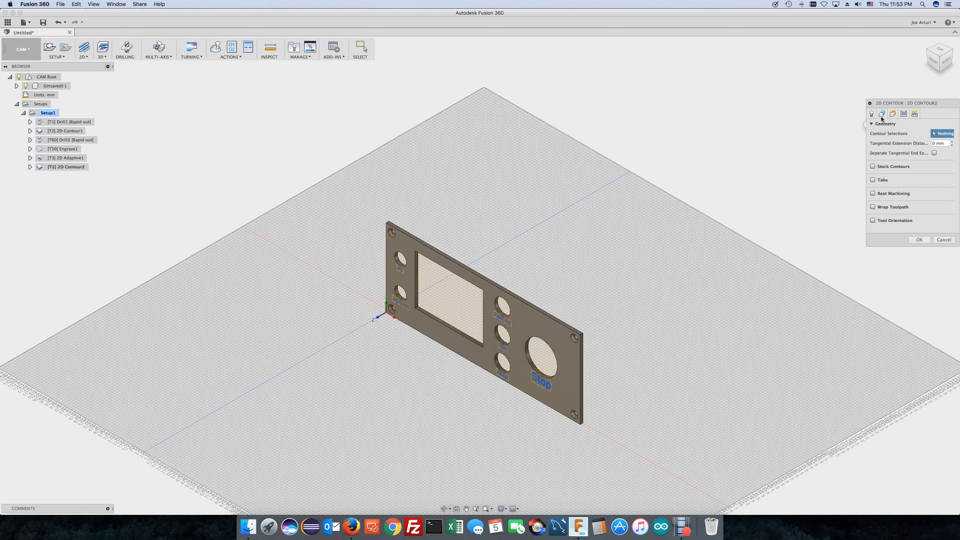
click(515, 292)
scroll(627, 297, up, 5)
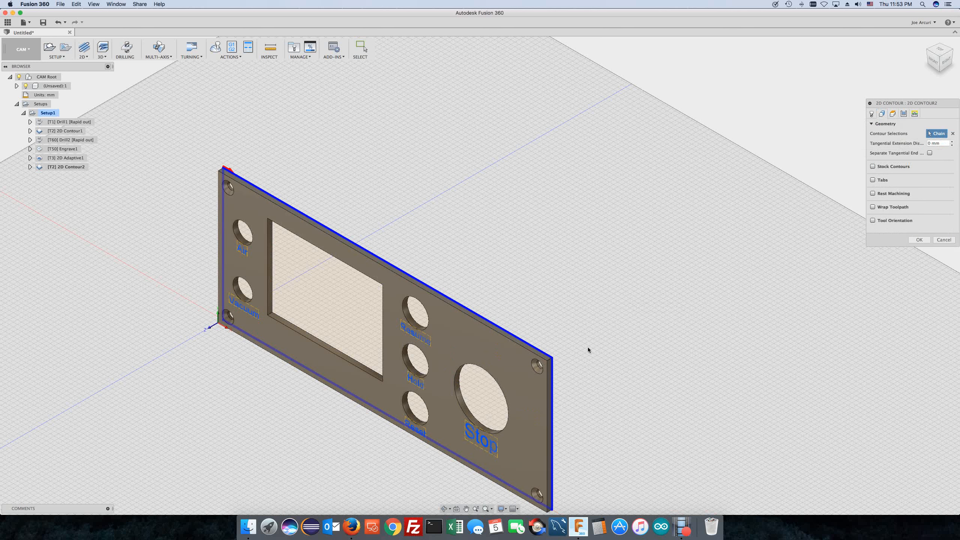
click(437, 293)
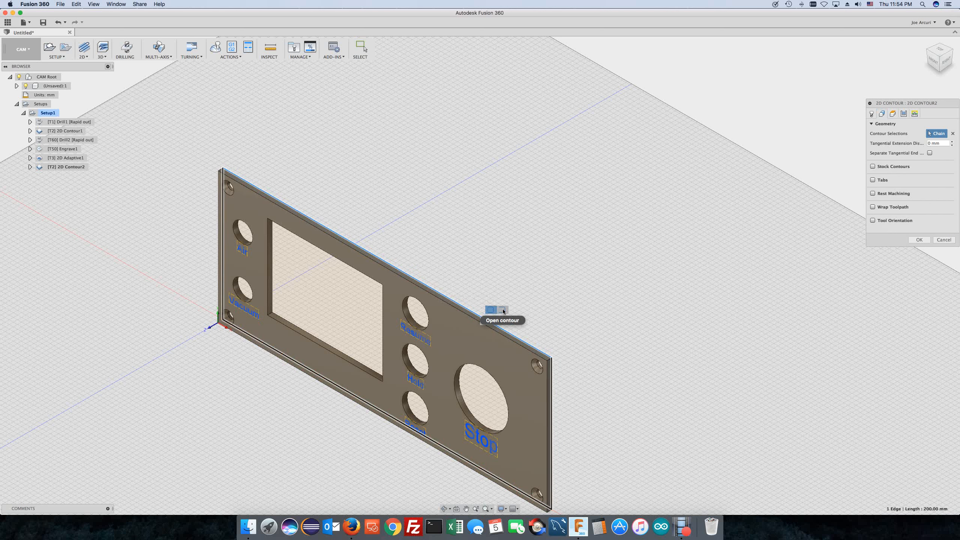
click(503, 311)
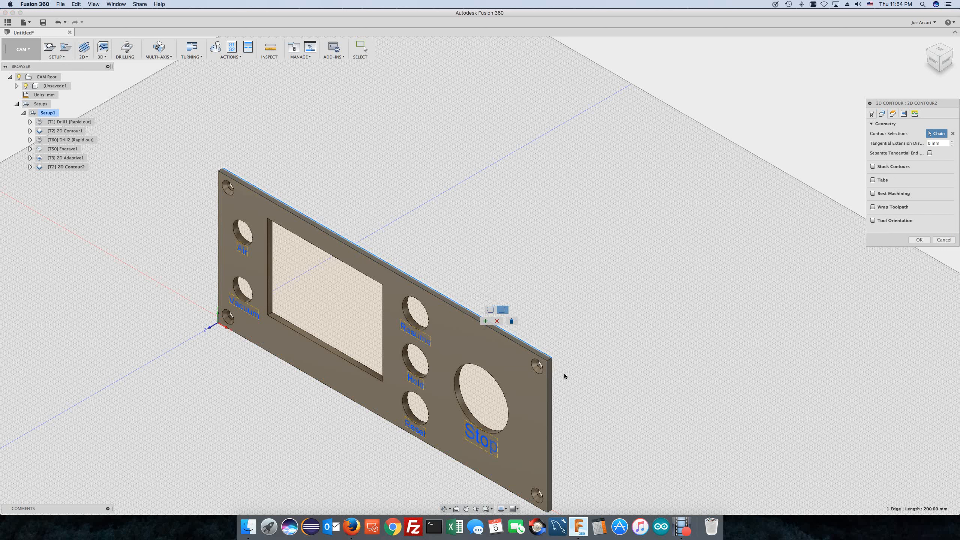
click(552, 375)
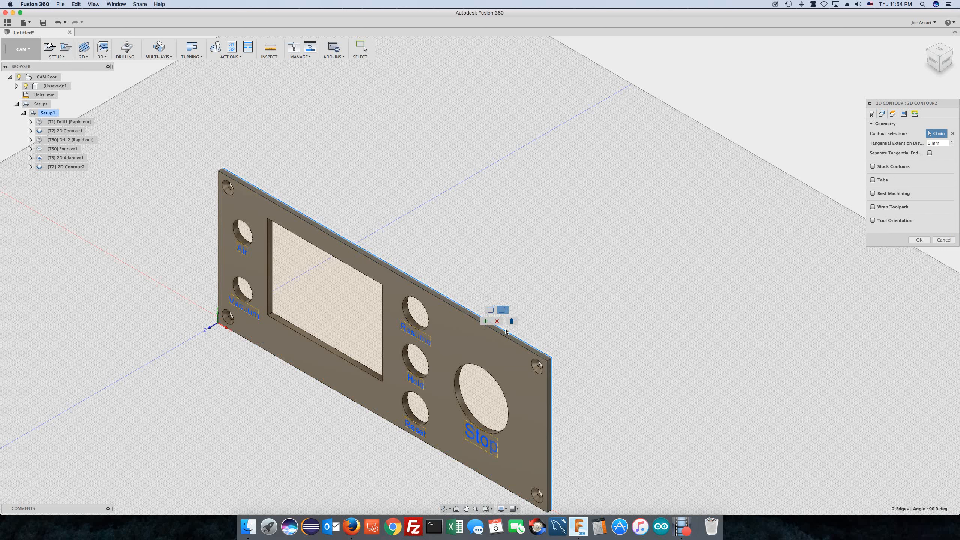
click(485, 321)
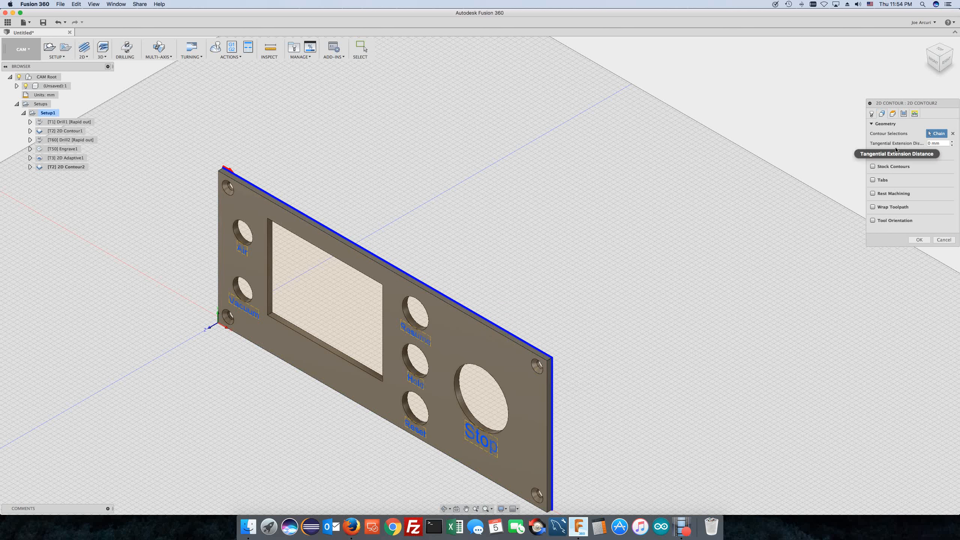
Enable tabs on the contour and set their positioning to At points.
click(873, 180)
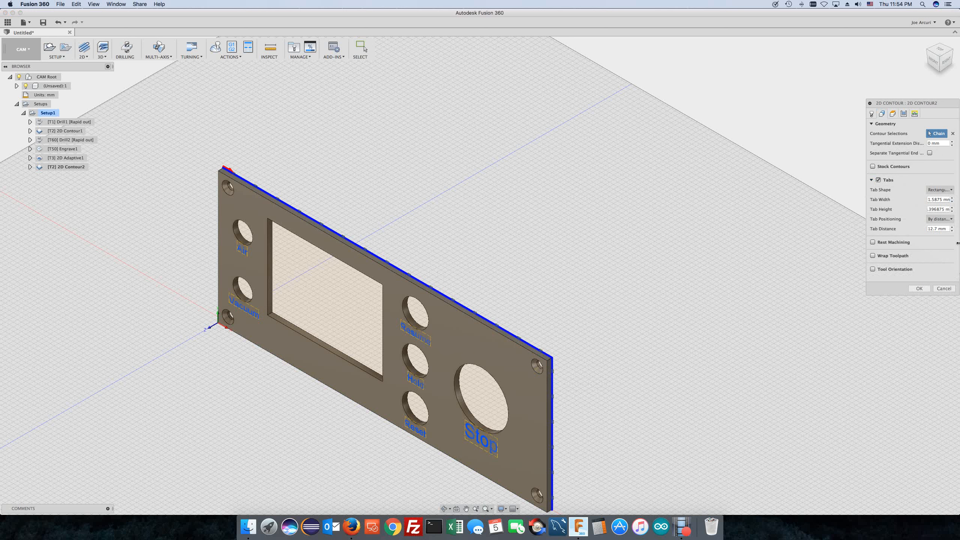
click(940, 219)
click(931, 238)
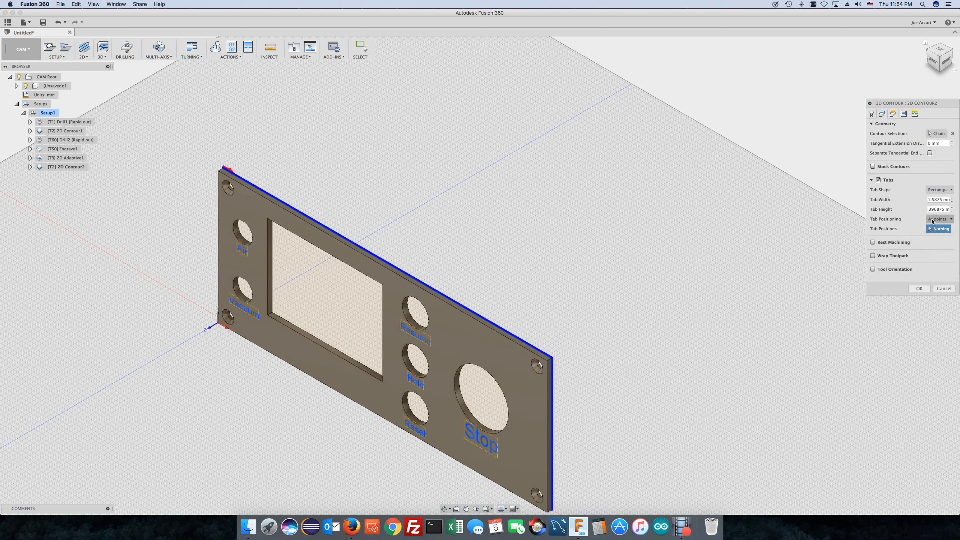
In the front view, place three tabs spaced along the plate's upper edge and one near the middle of its Stop-end edge.
click(934, 60)
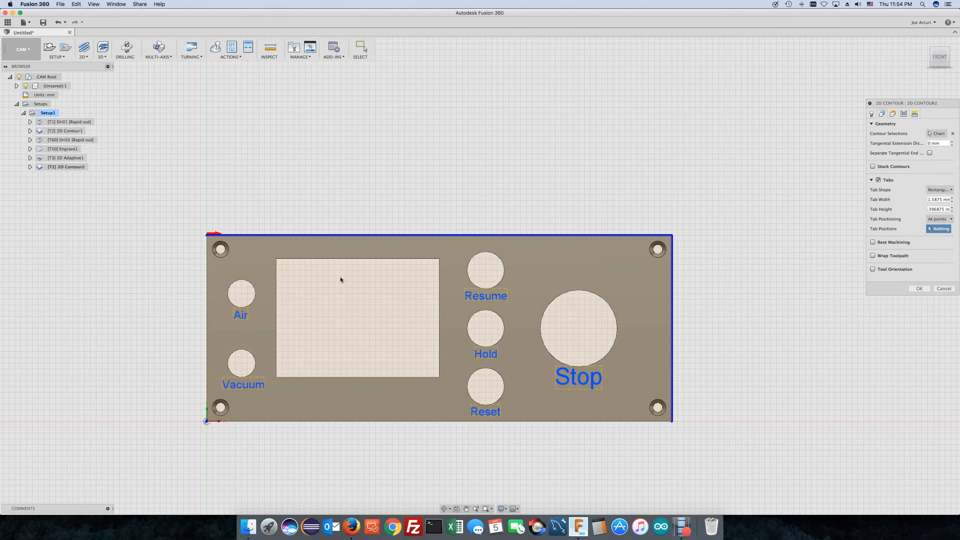
click(271, 235)
click(429, 235)
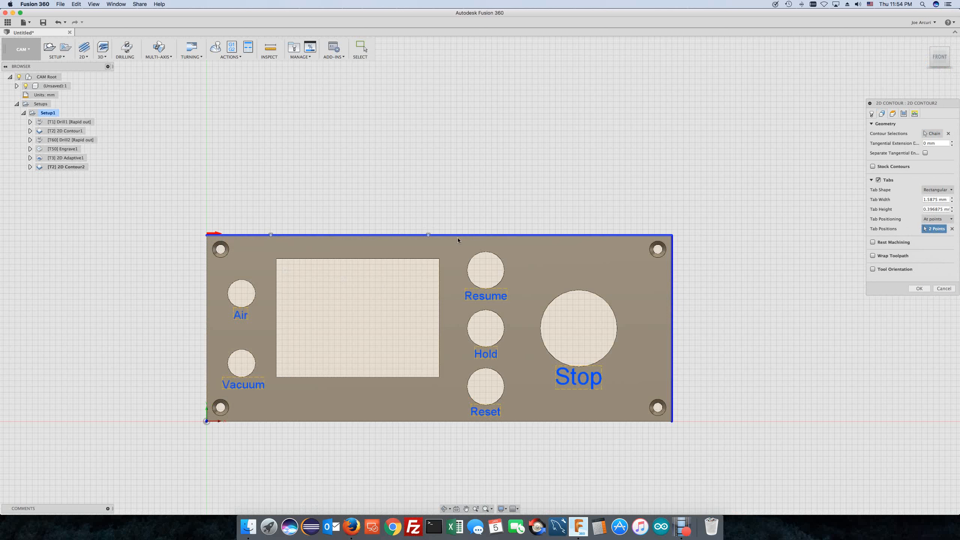
click(596, 235)
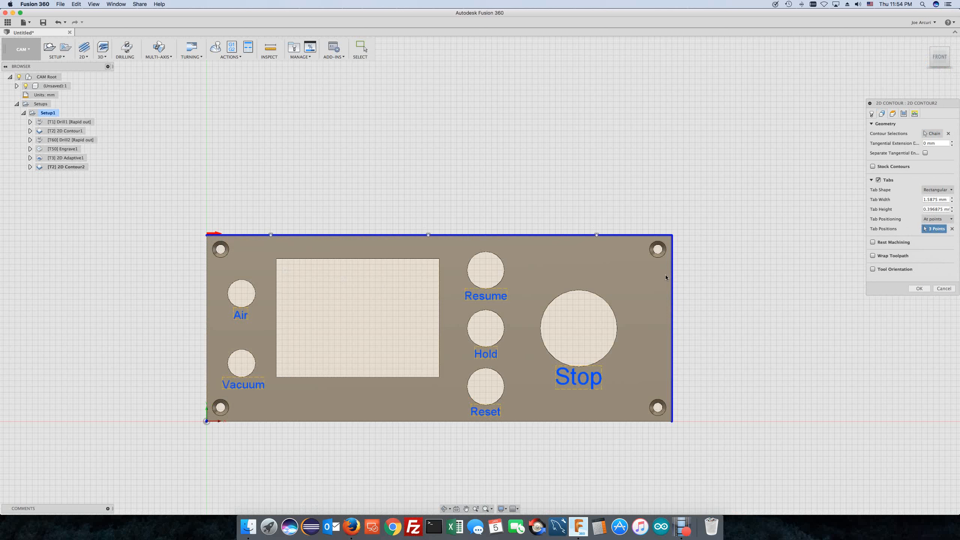
click(672, 334)
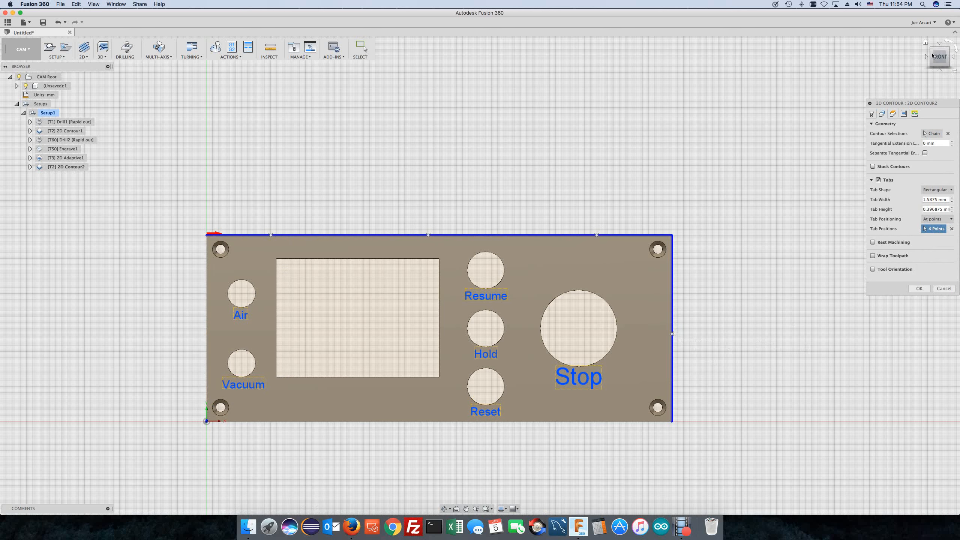
Enable smoothing and a repeated finishing pass for the tabbed outer contour, keep the default linking settings, and generate its toolpath.
click(925, 42)
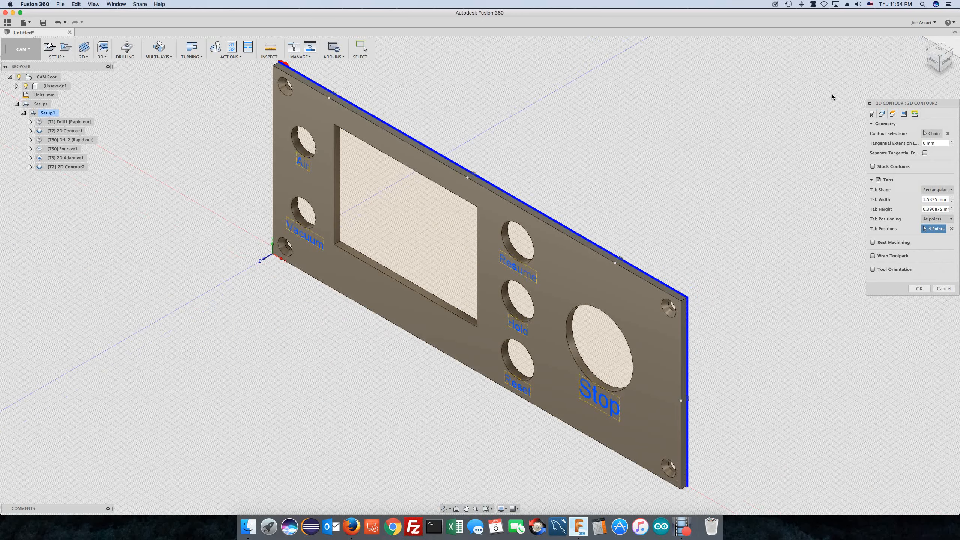
click(904, 115)
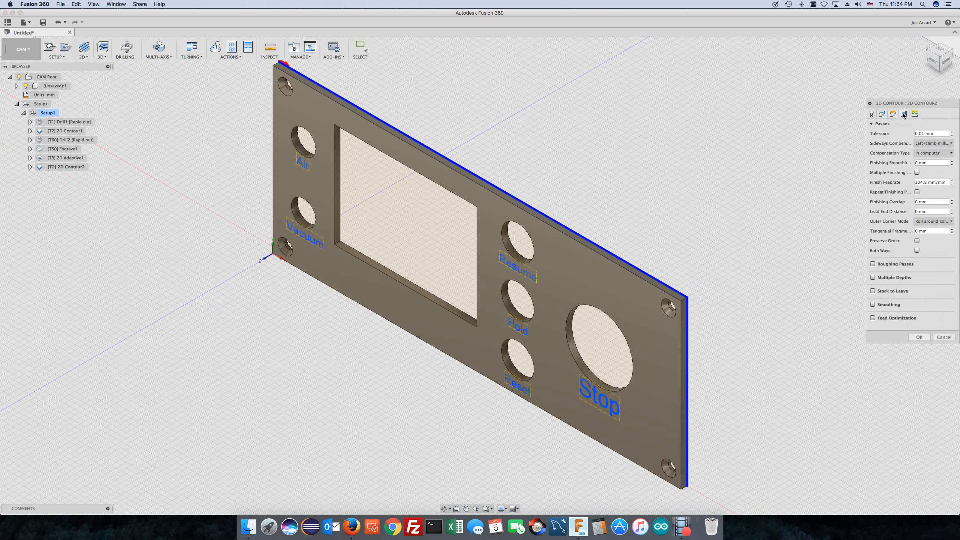
click(873, 305)
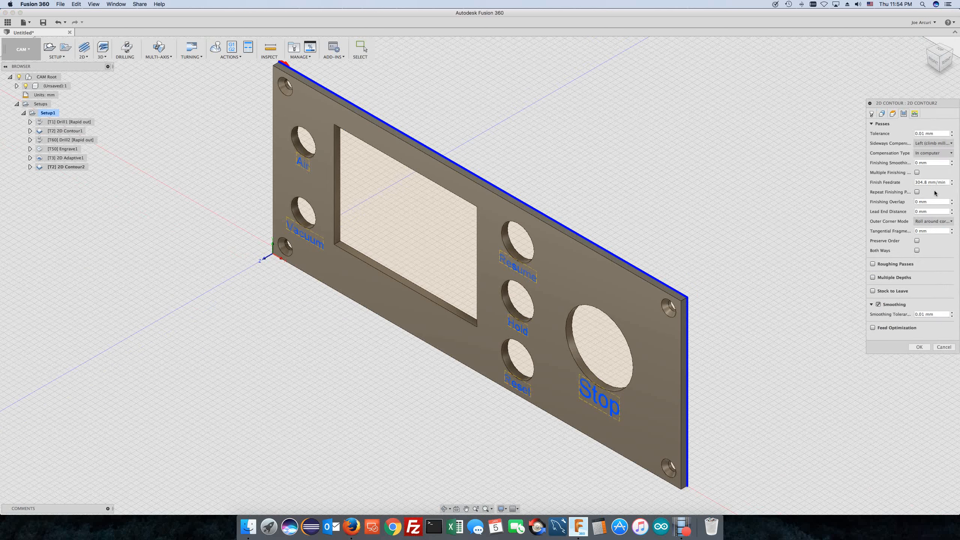
click(917, 192)
click(914, 115)
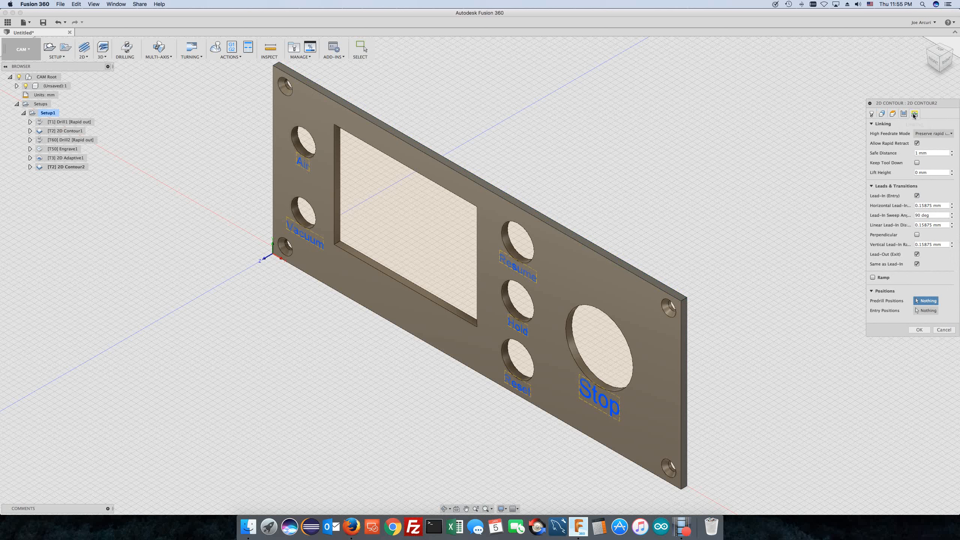
click(919, 329)
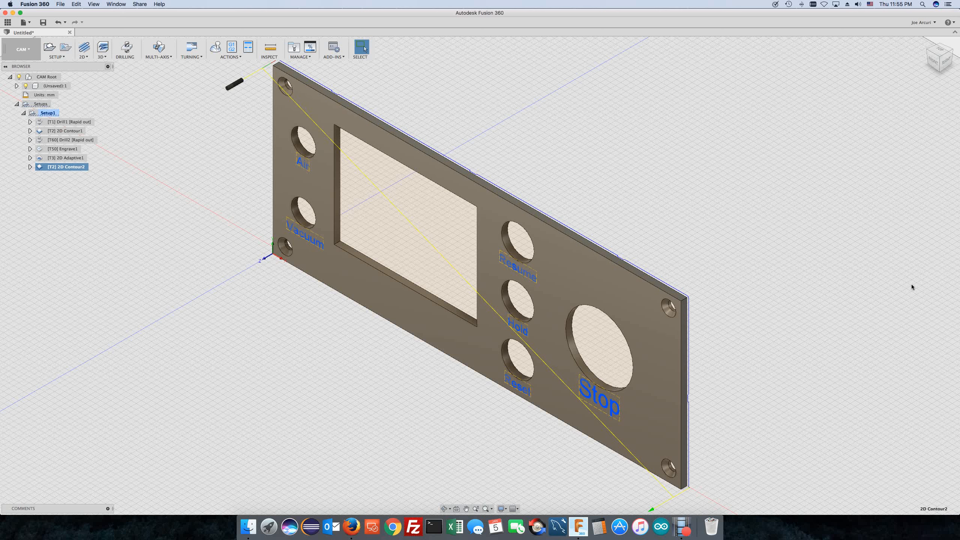
Simulate all of Setup1's toolpaths at a higher playback speed, then close the simulation.
click(58, 113)
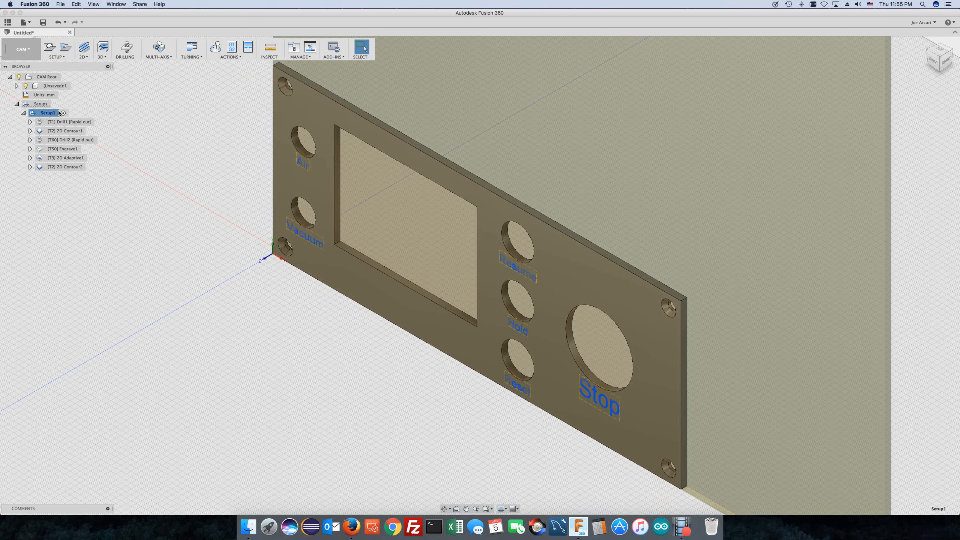
click(216, 47)
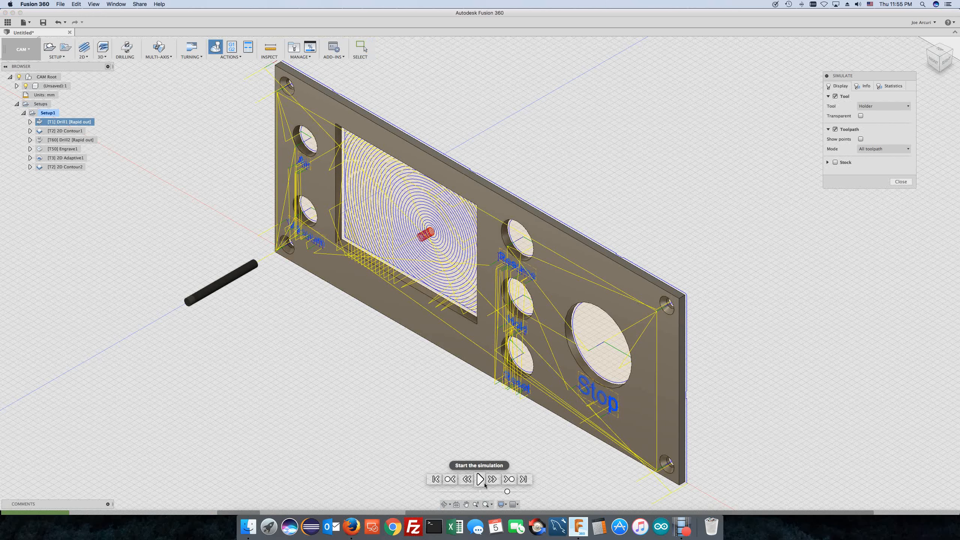
drag(507, 492, 530, 492)
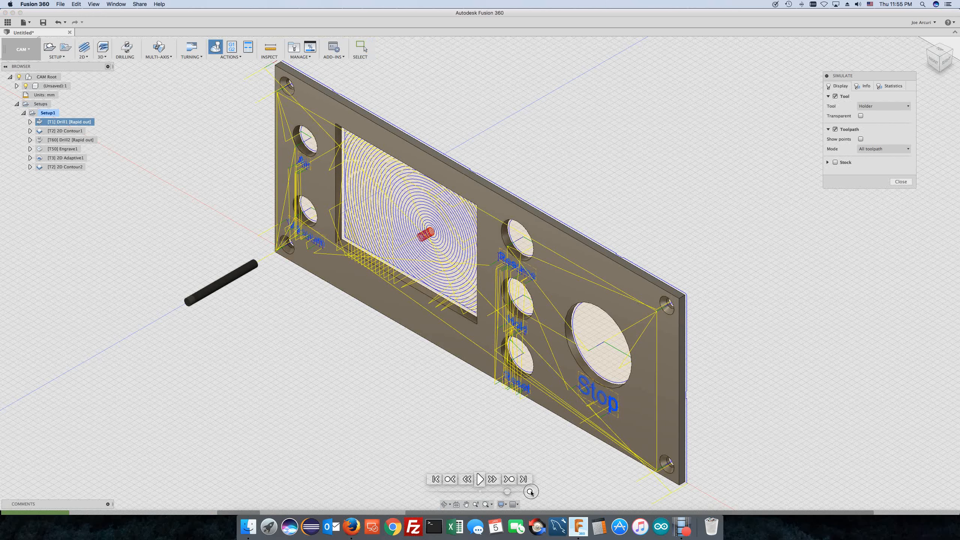
click(480, 479)
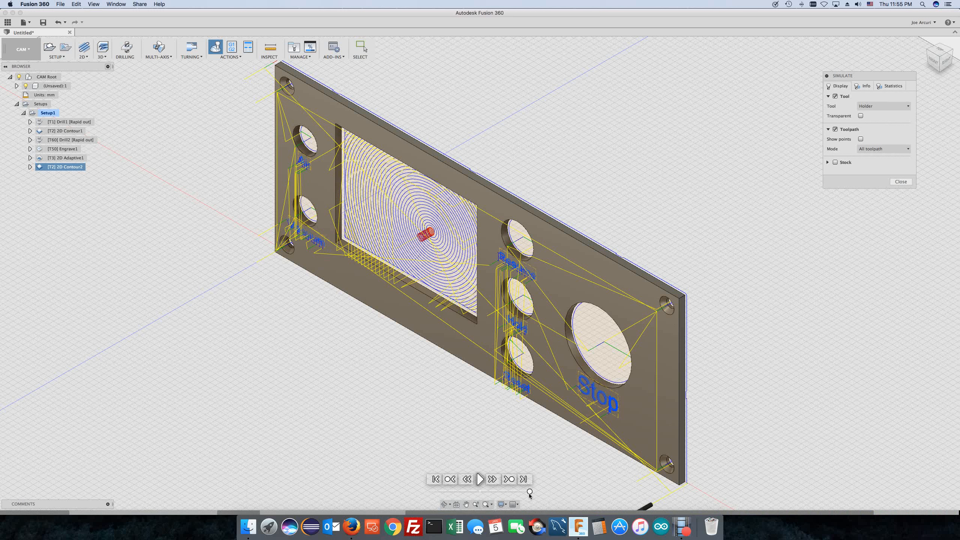
click(480, 479)
click(900, 181)
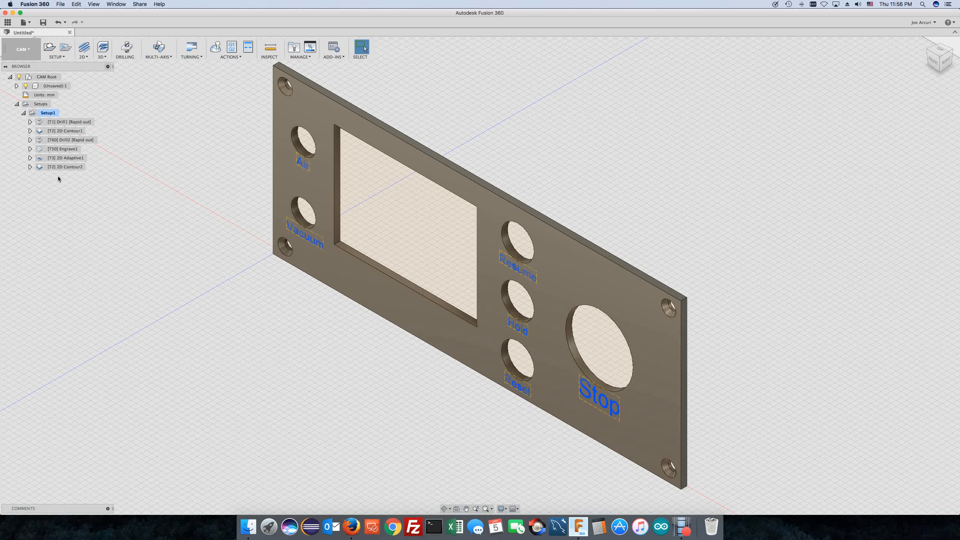
Open the Post Process settings for the whole of Setup1.
click(49, 113)
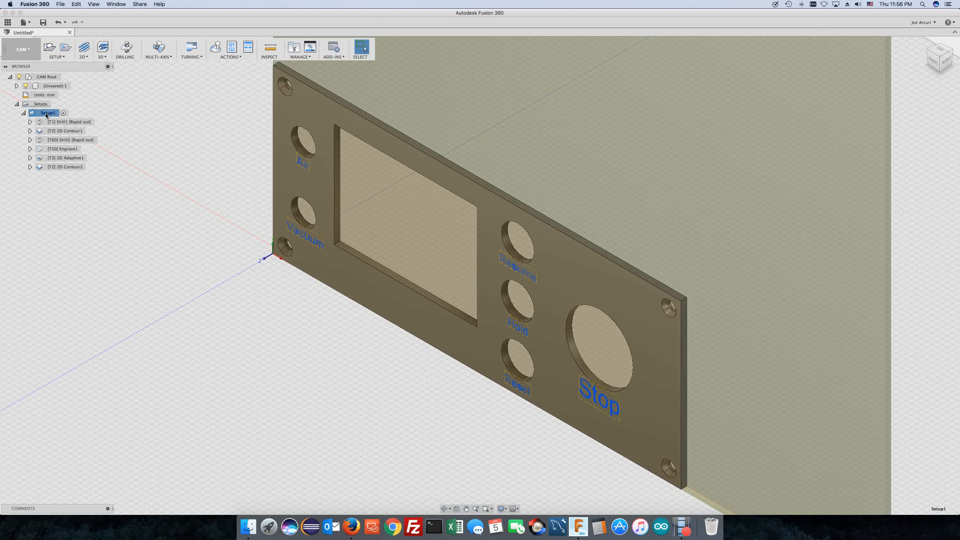
right_click(48, 113)
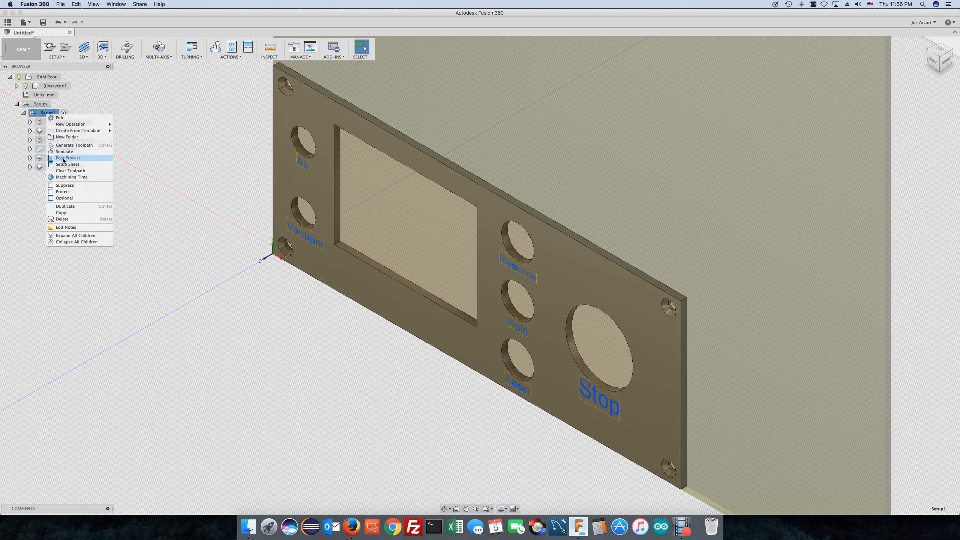
click(220, 120)
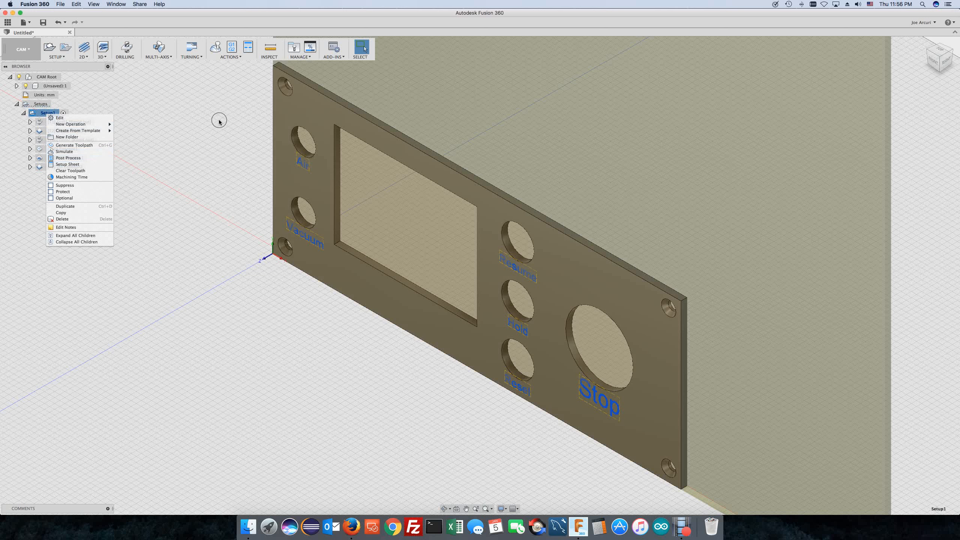
click(235, 46)
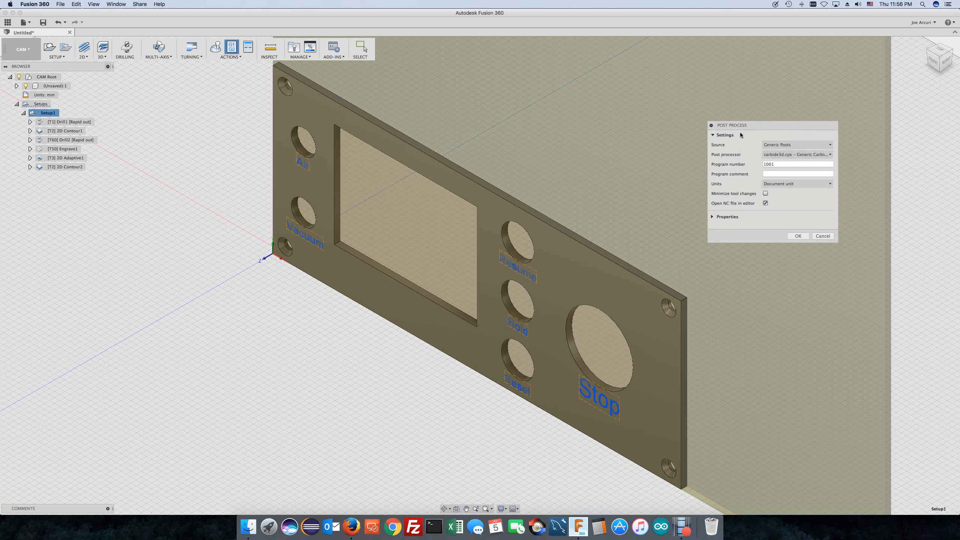
drag(741, 127, 731, 128)
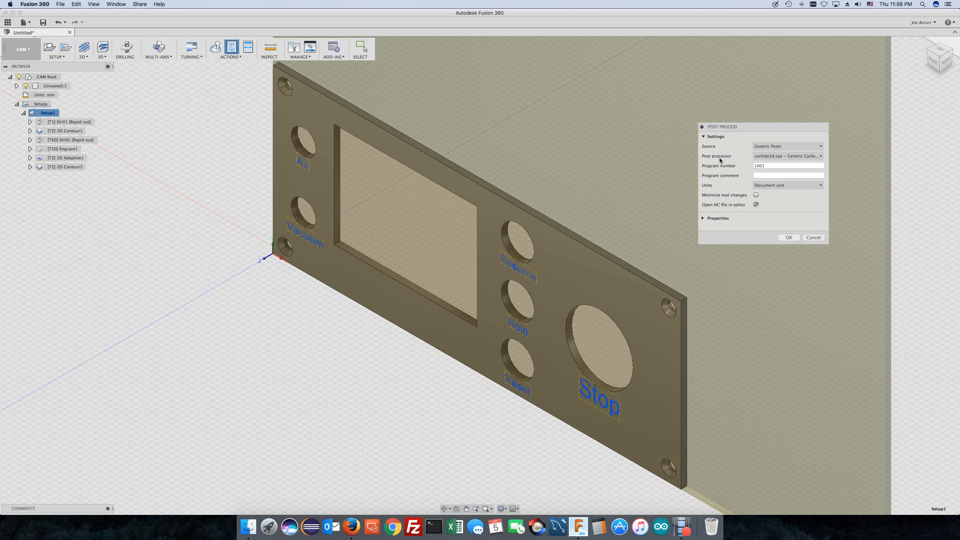
Look through the available post processors, keeping carbide3d.cps - Generic Carbide 3D (Grbl).
click(822, 157)
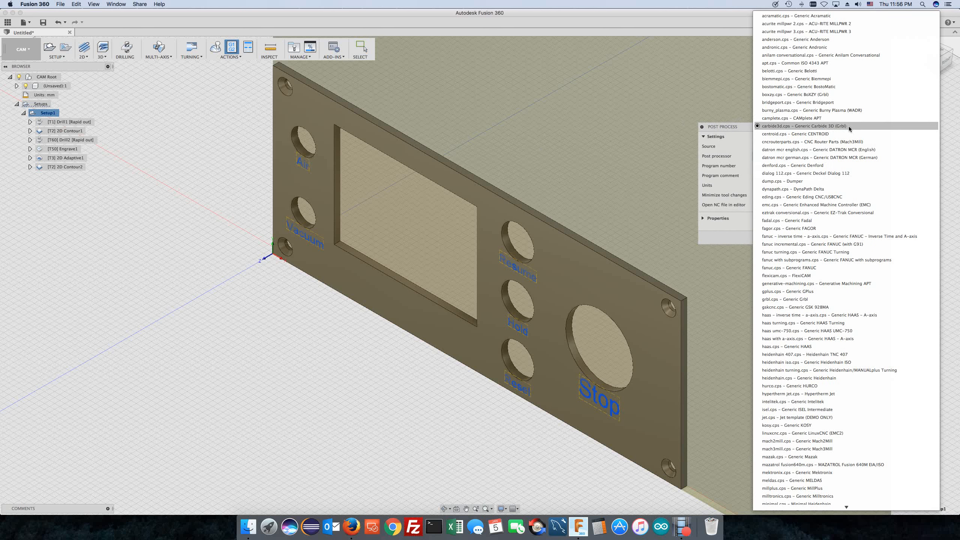
key(Down)
key(Down)
key(Down)
key(Down)
key(Down)
key(Down)
key(Down)
key(Down)
key(Down)
key(Down)
key(Down)
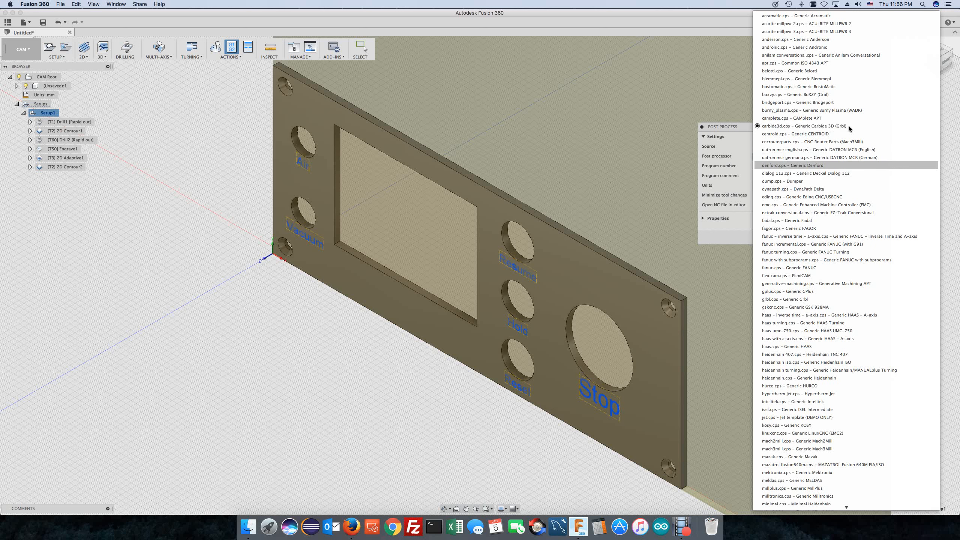
key(Down)
key(Down)
key(Down)
key(Down)
key(Down)
key(Down)
key(Down)
key(Down)
key(Down)
key(Down)
key(Down)
key(Down)
key(Up)
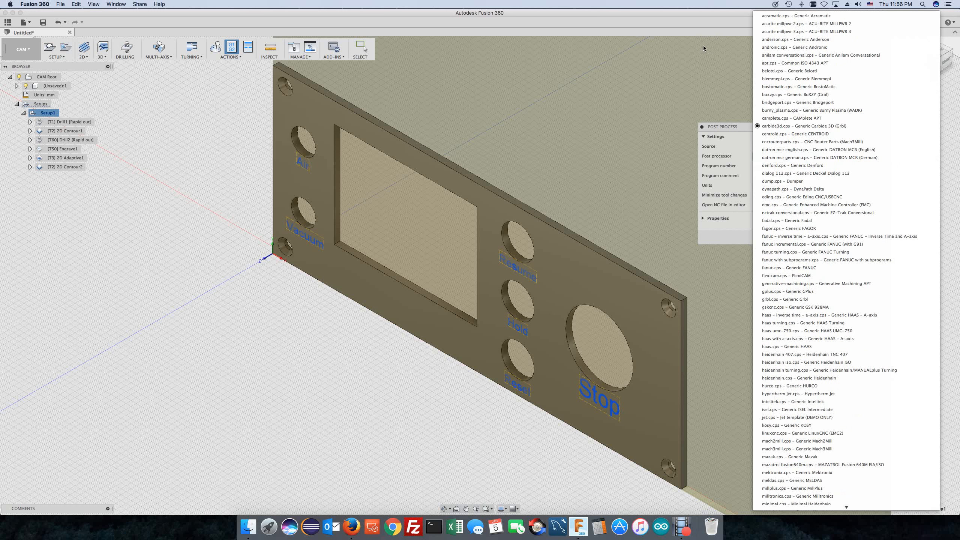
click(687, 15)
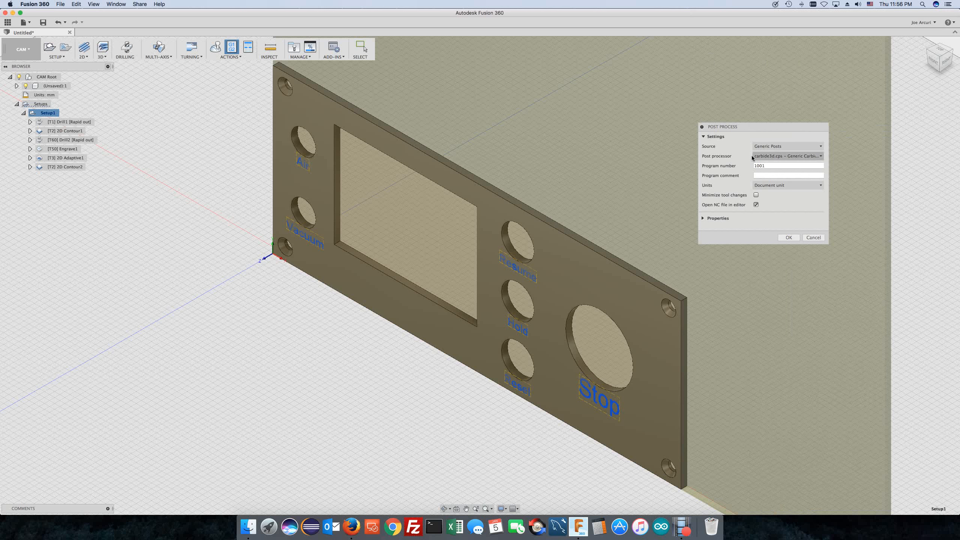
Set the program number to FullOp and save the posted Setup1 code as FullOp.nc on the Desktop.
drag(781, 167, 740, 168)
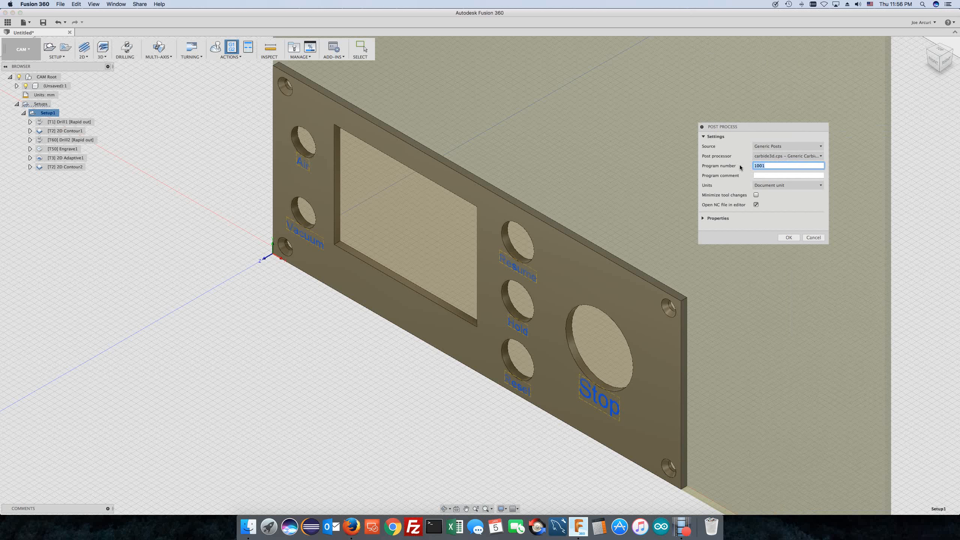
text(FullOp)
click(789, 238)
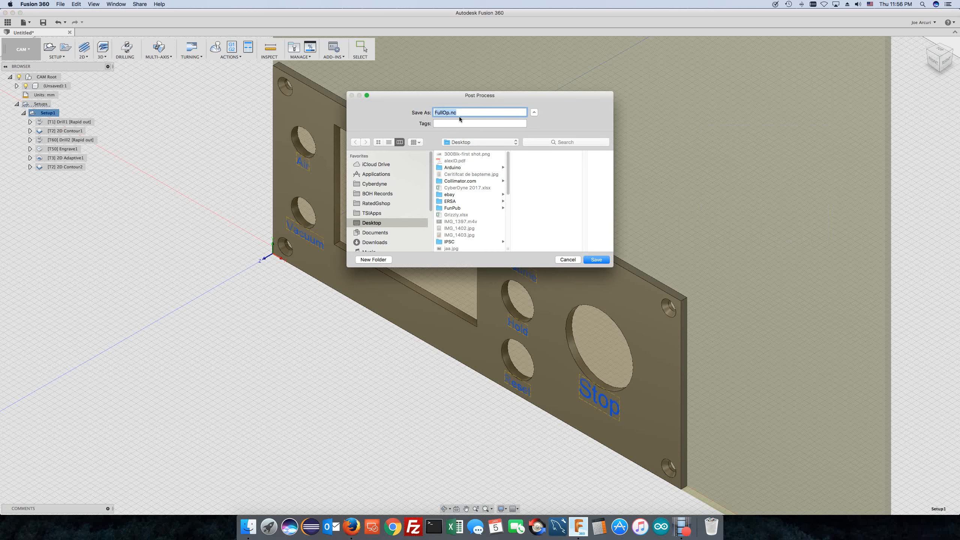
click(596, 260)
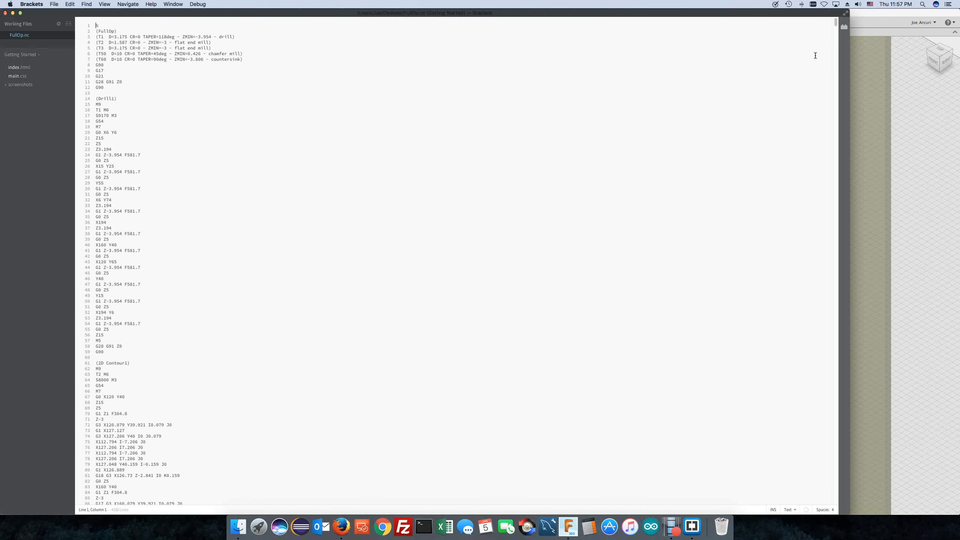
Examine the FullOp.nc code in Brackets, from the 2D Contour2 section back to the tool list and first tool change, then close it.
drag(837, 25, 806, 506)
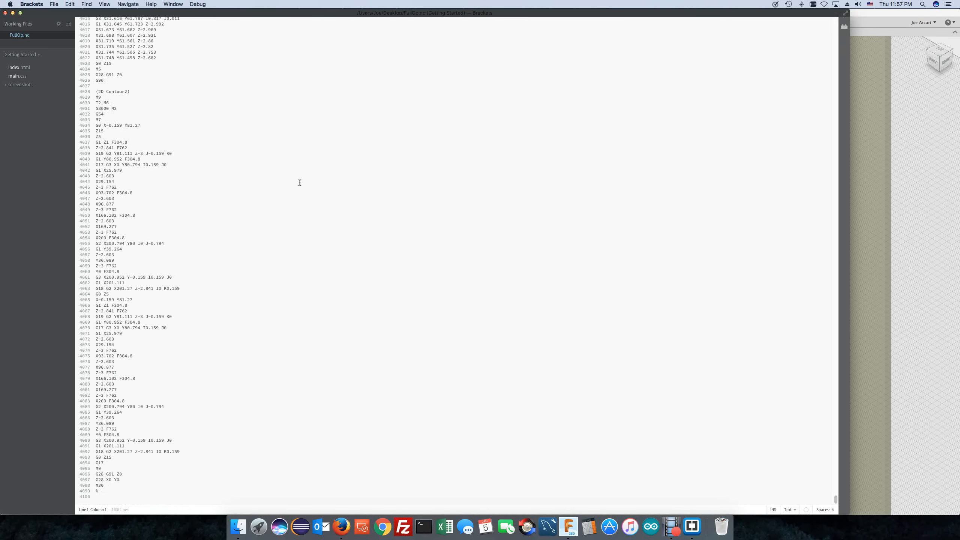
drag(141, 92, 82, 93)
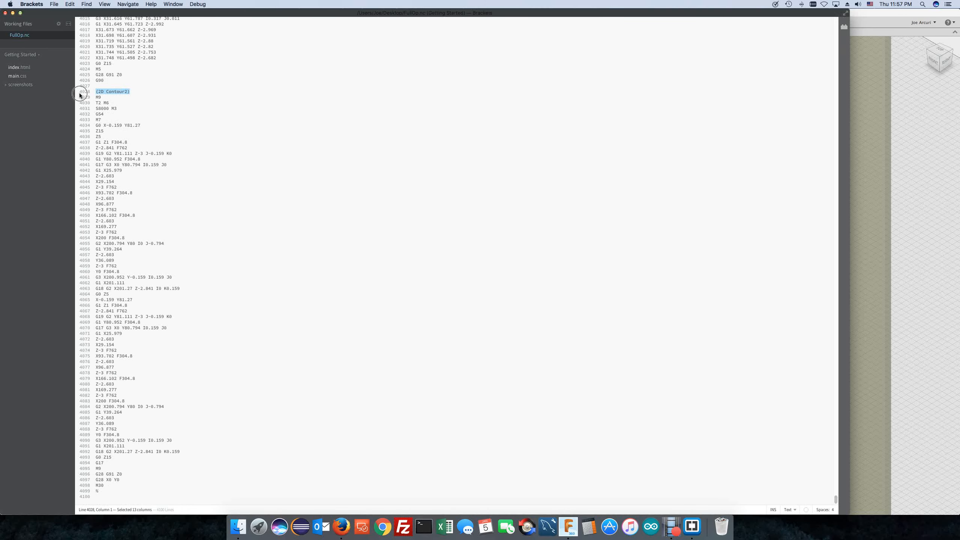
scroll(353, 152, up, 20)
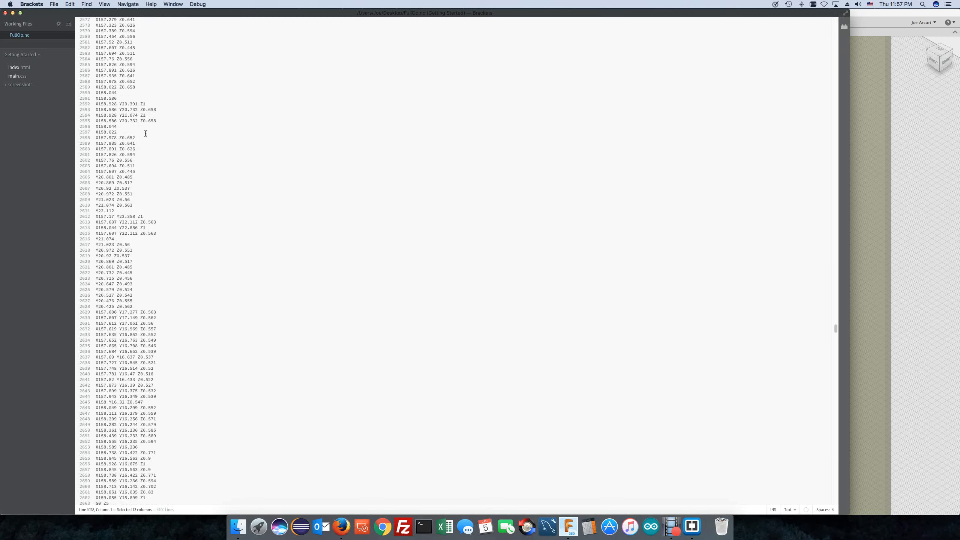
scroll(149, 133, up, 20)
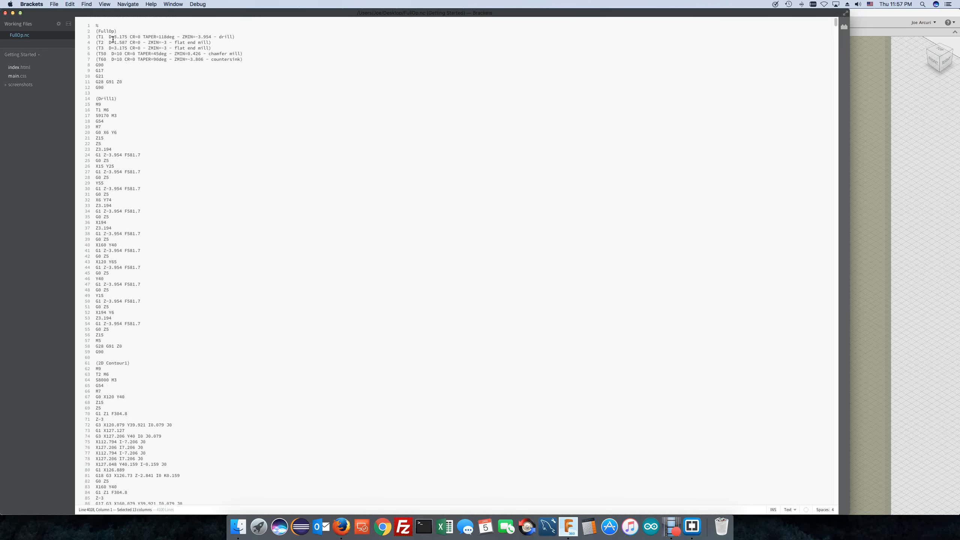
mouse_move(97, 110)
mouse_down()
mouse_move(112, 110)
mouse_move(91, 109)
mouse_up()
click(5, 13)
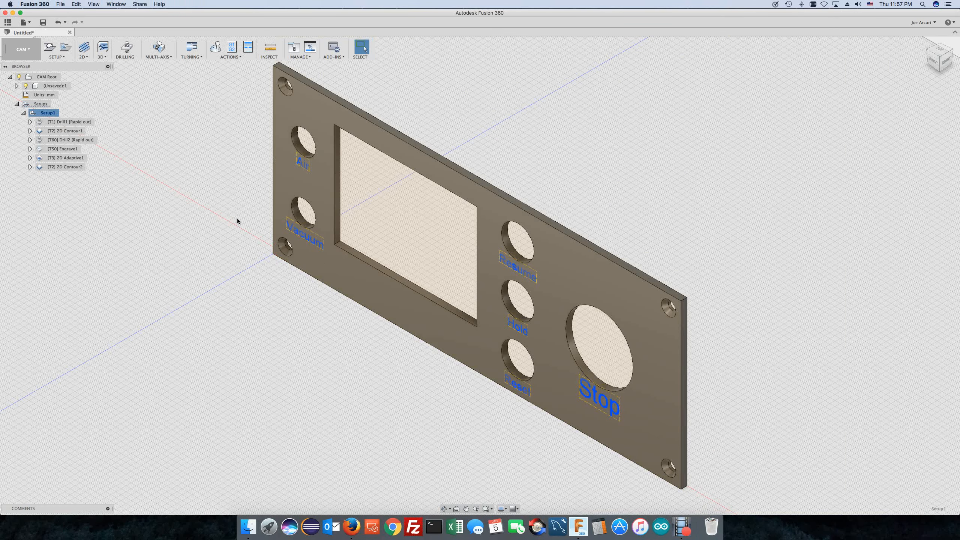
Inspect the individual toolpaths of Drill1, 2D Contour1 and Drill2 on the plate.
click(81, 123)
click(74, 131)
click(76, 139)
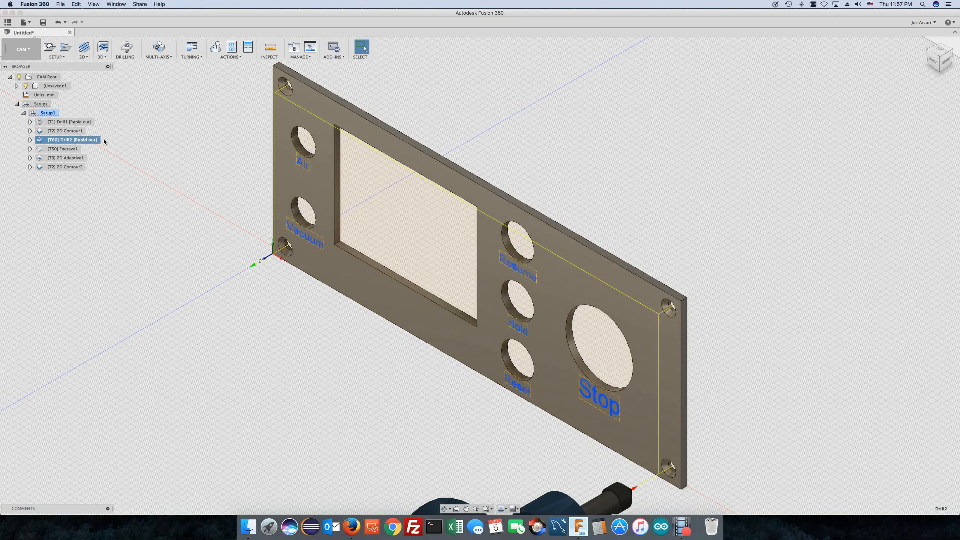
click(120, 128)
Post process only the Drill1 operation with program number drill, saving it as drill.nc on the Desktop.
click(65, 123)
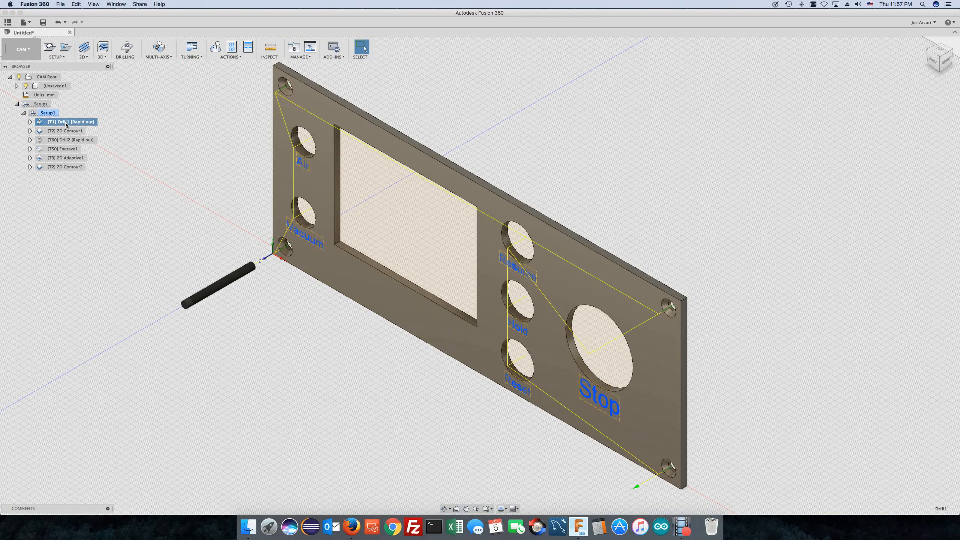
right_click(65, 122)
click(94, 154)
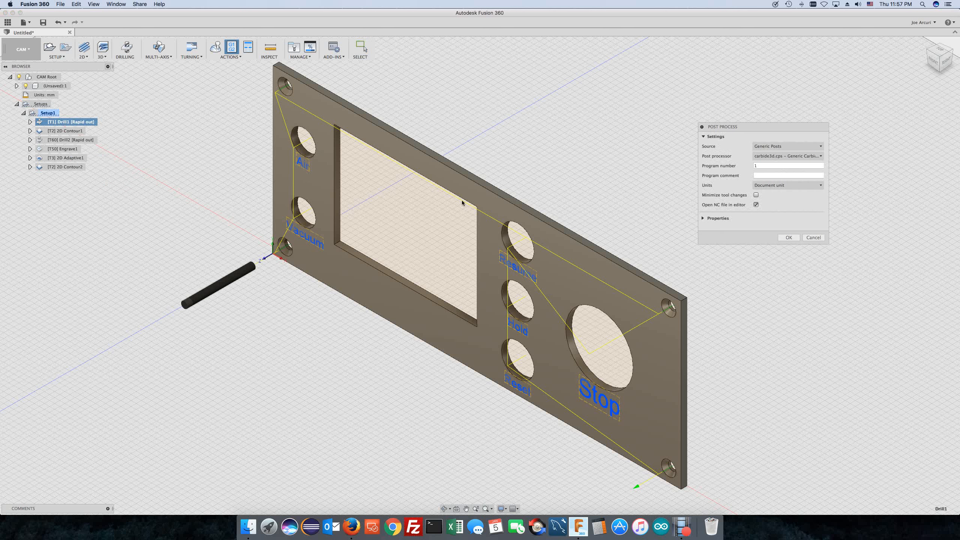
double_click(781, 165)
text(drill)
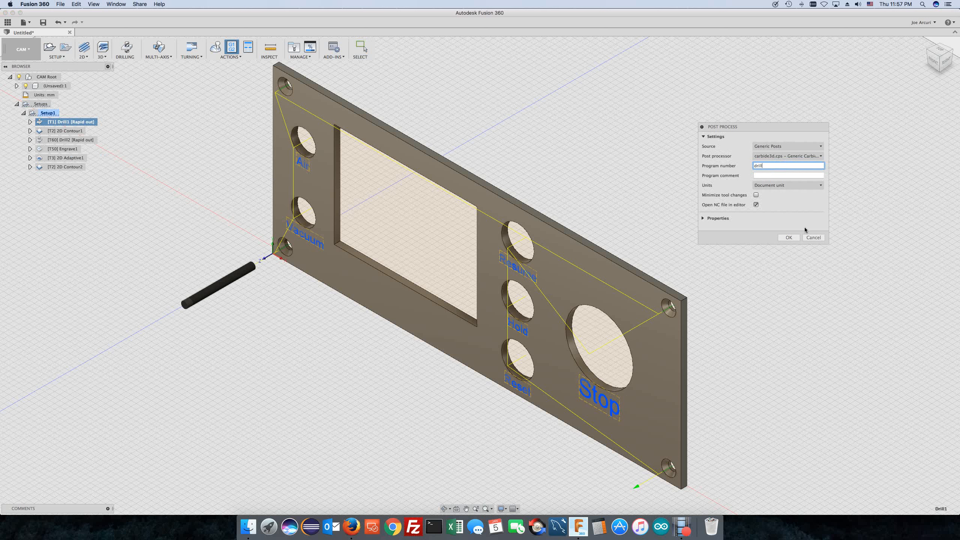
click(789, 237)
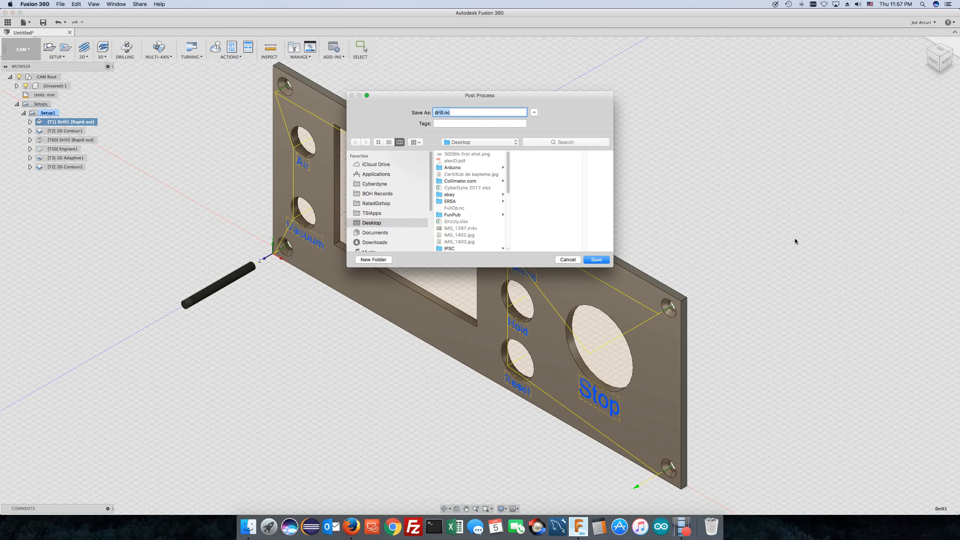
click(594, 260)
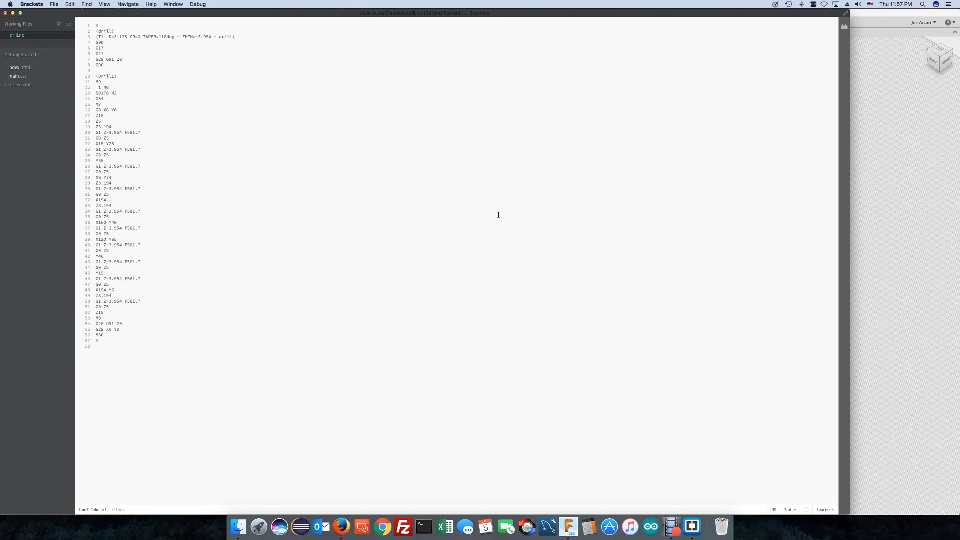
Review the code in drill.nc, then quit Brackets to return to Fusion 360.
click(171, 59)
click(38, 4)
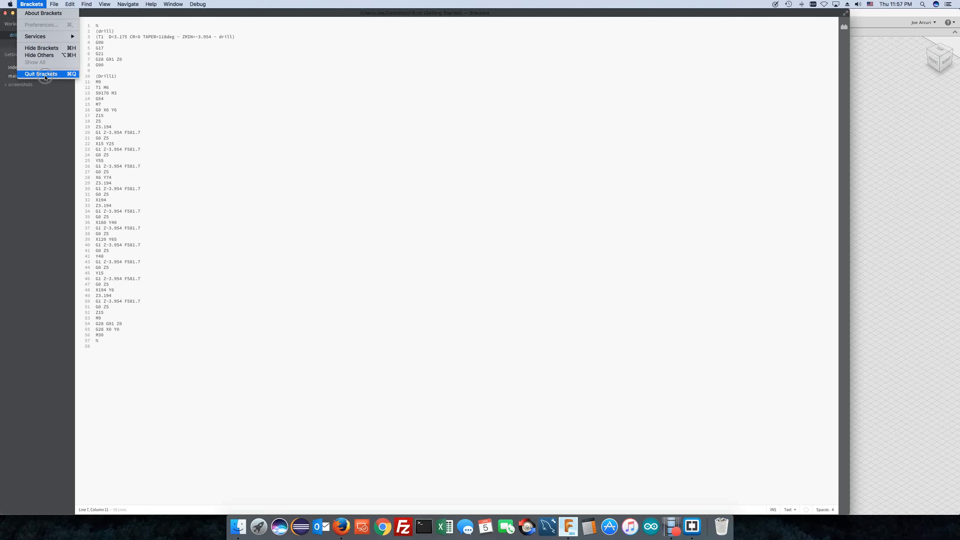
click(45, 75)
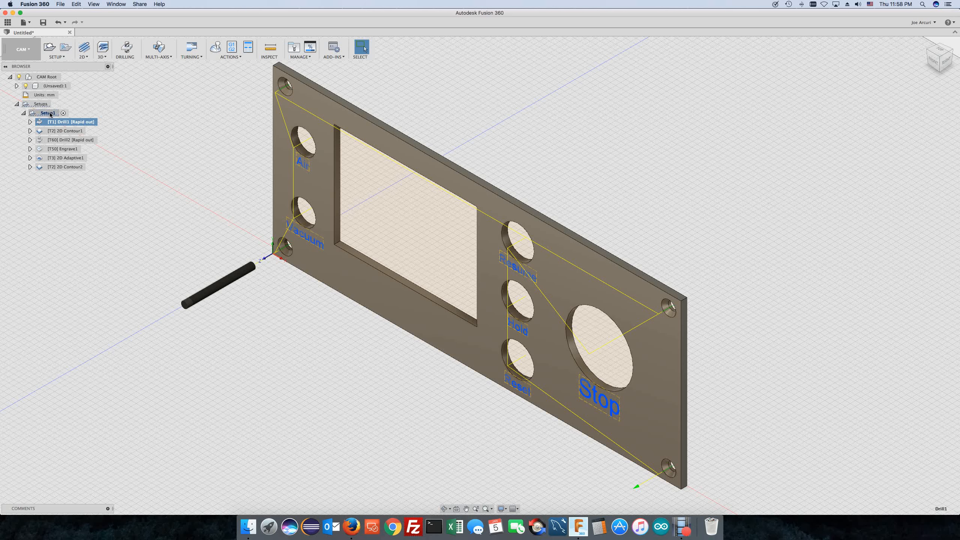
Display the combined toolpaths of Setup1 in the simulation once more without playing it, and close it.
click(51, 114)
click(215, 47)
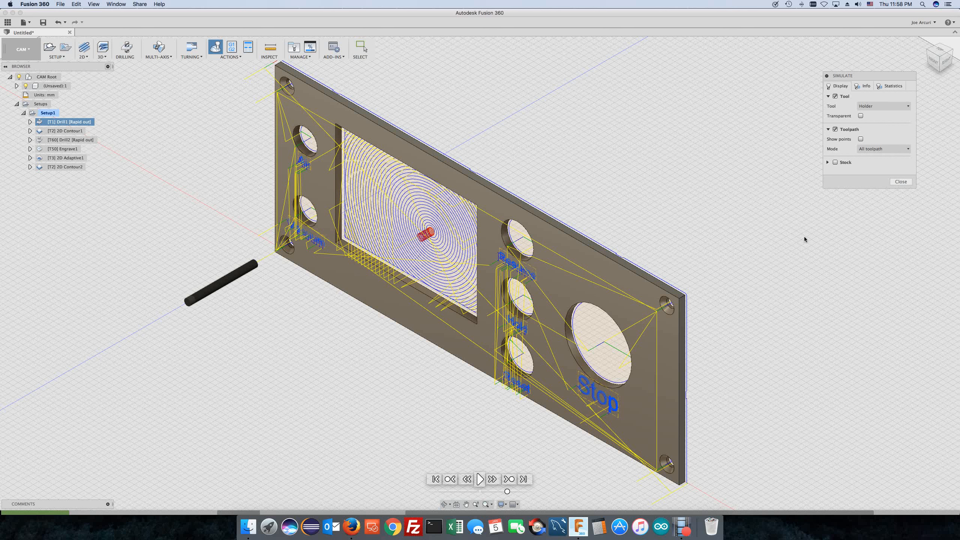
click(897, 183)
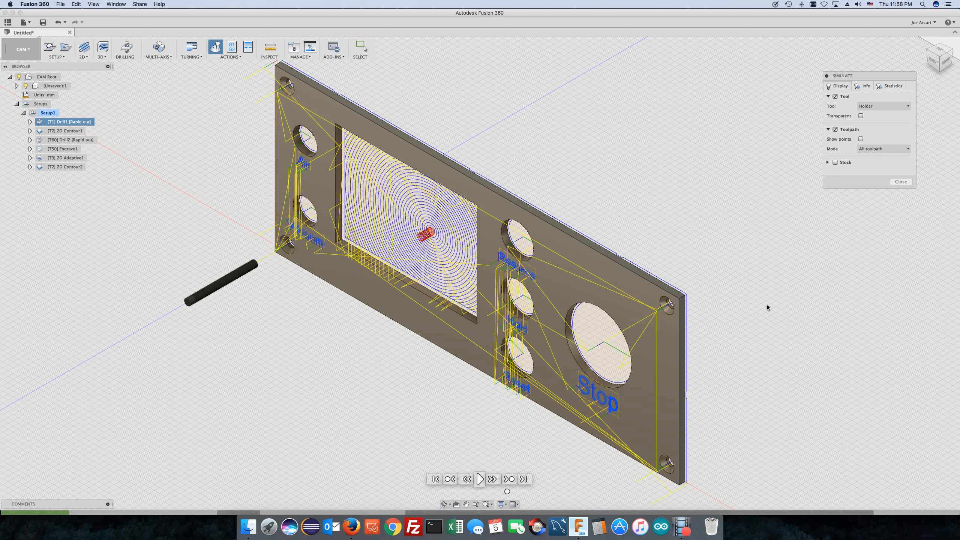